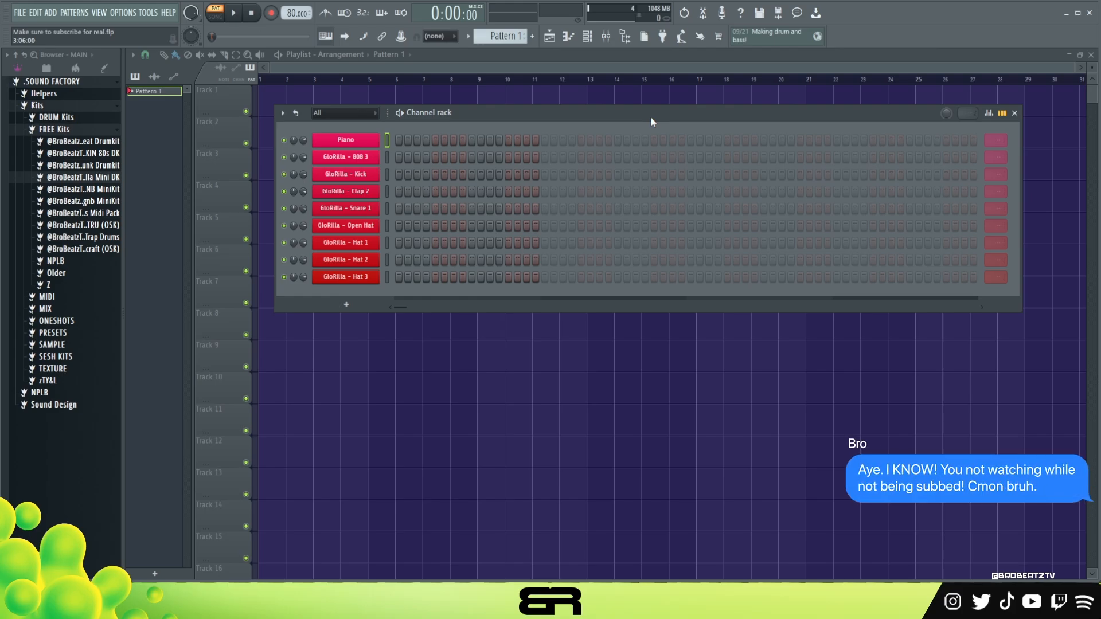
# Open the GloRilla Mini drum kit in the browser and audition the Open Hat, Perc Tap 2 and Snare 1 samples
pyautogui.click(89, 177)
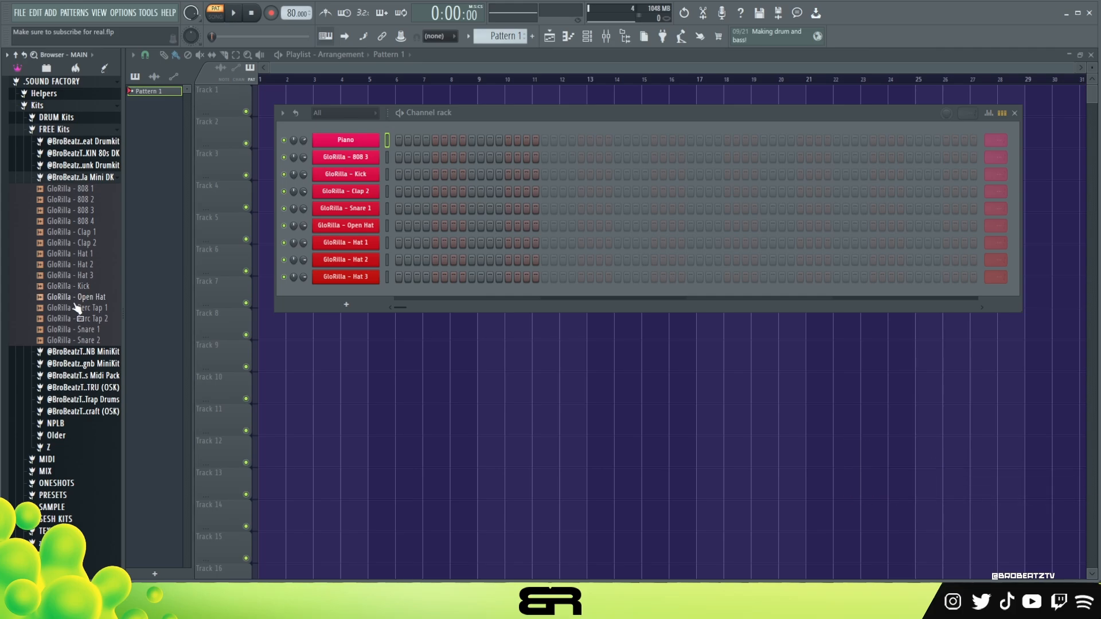
pyautogui.click(78, 299)
pyautogui.click(83, 320)
pyautogui.click(86, 330)
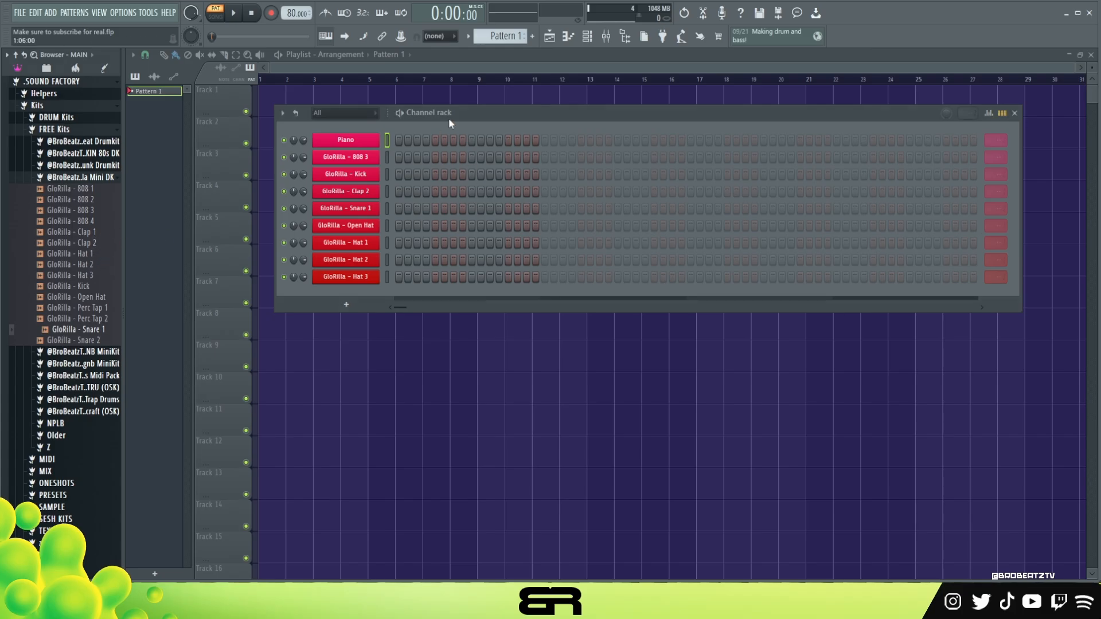
pyautogui.moveTo(448, 118); pyautogui.dragTo(451, 111)
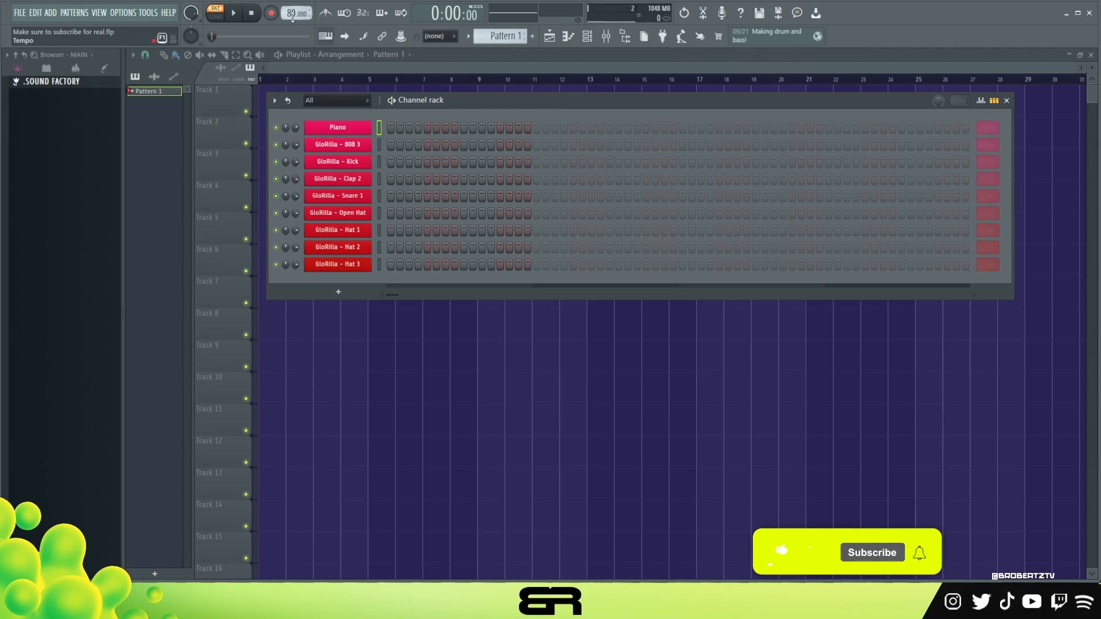
# Set the project tempo to 78 BPM
pyautogui.scroll(-4, 289, 13)
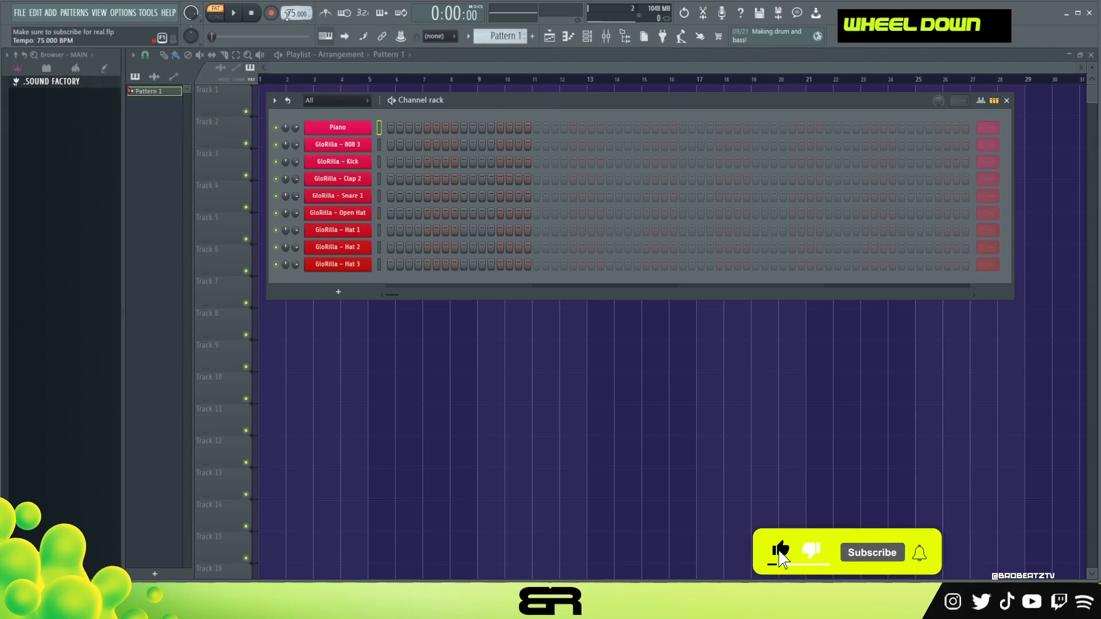
pyautogui.scroll(4, 287, 16)
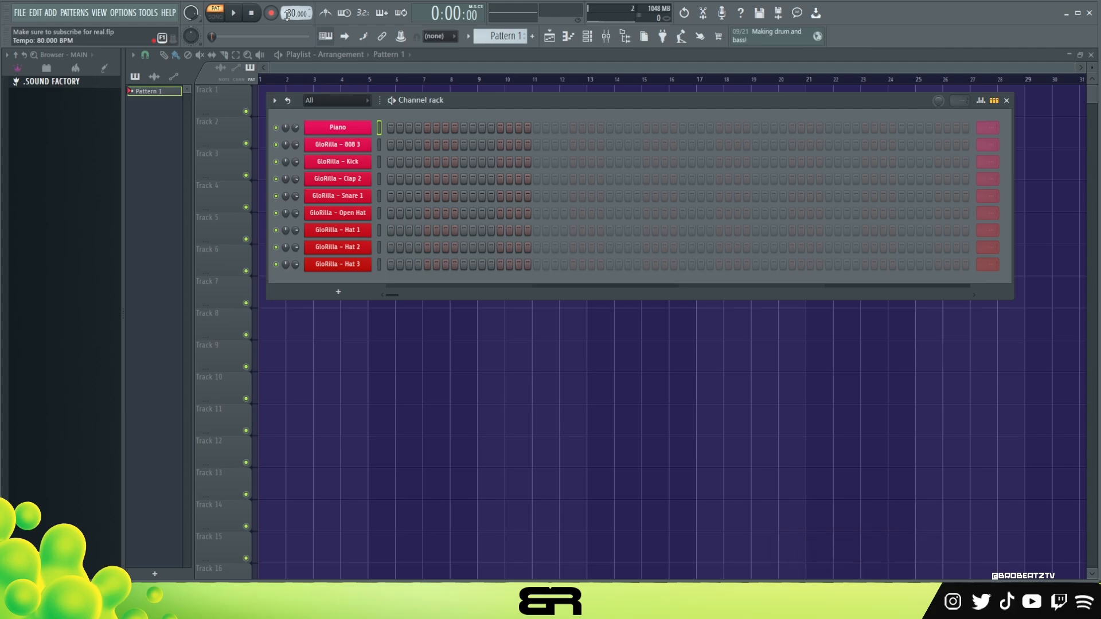
pyautogui.scroll(-2, 292, 13)
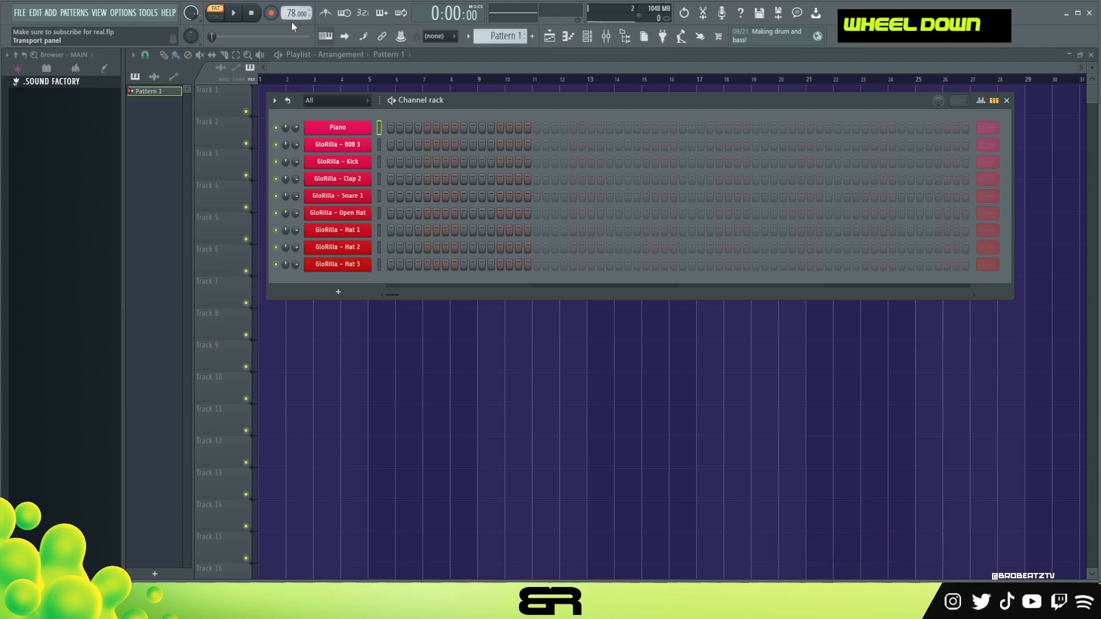
pyautogui.scroll(2, 286, 15)
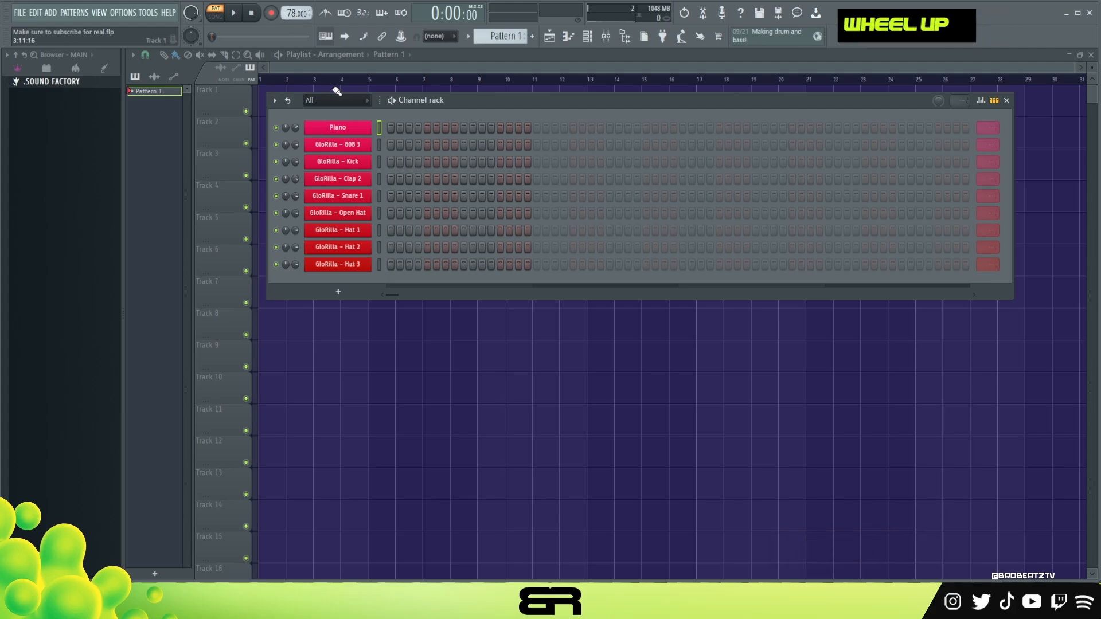
pyautogui.moveTo(449, 102); pyautogui.dragTo(464, 101)
# Load the F# Minor scale from the Midi Scales v1 folder into a new channel above Piano in the channel rack
pyautogui.click(86, 82)
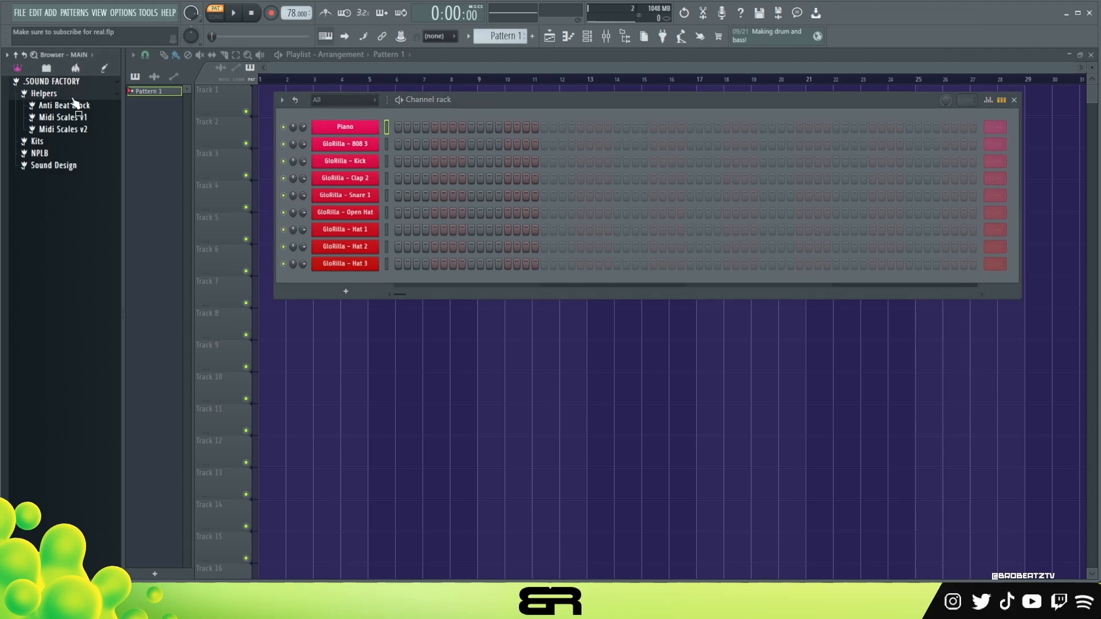
pyautogui.click(74, 117)
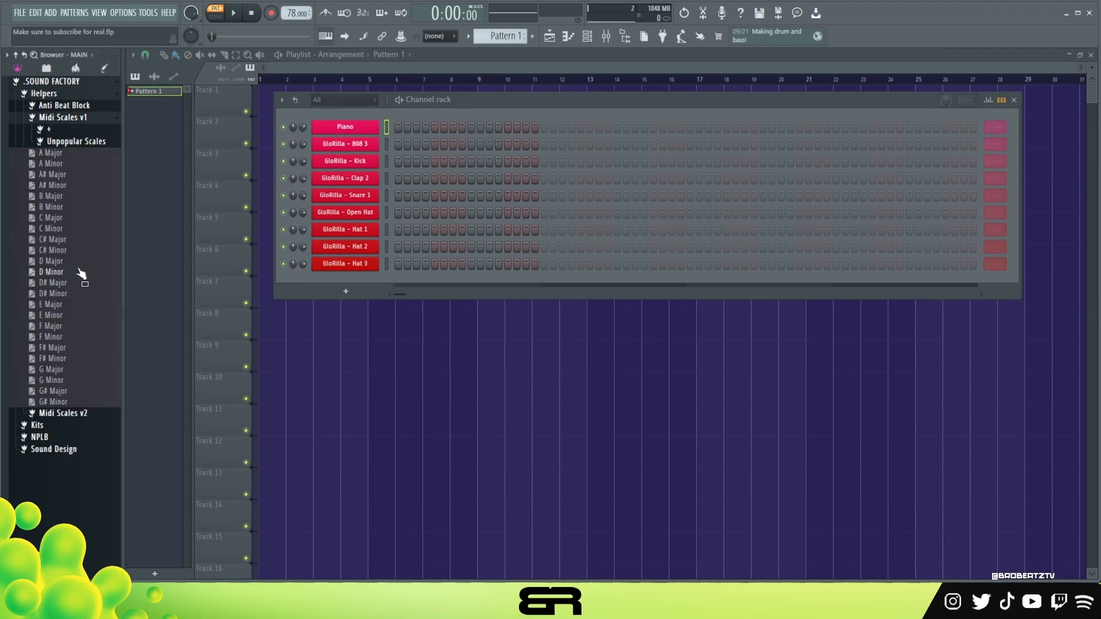
pyautogui.moveTo(58, 358); pyautogui.dragTo(287, 127)
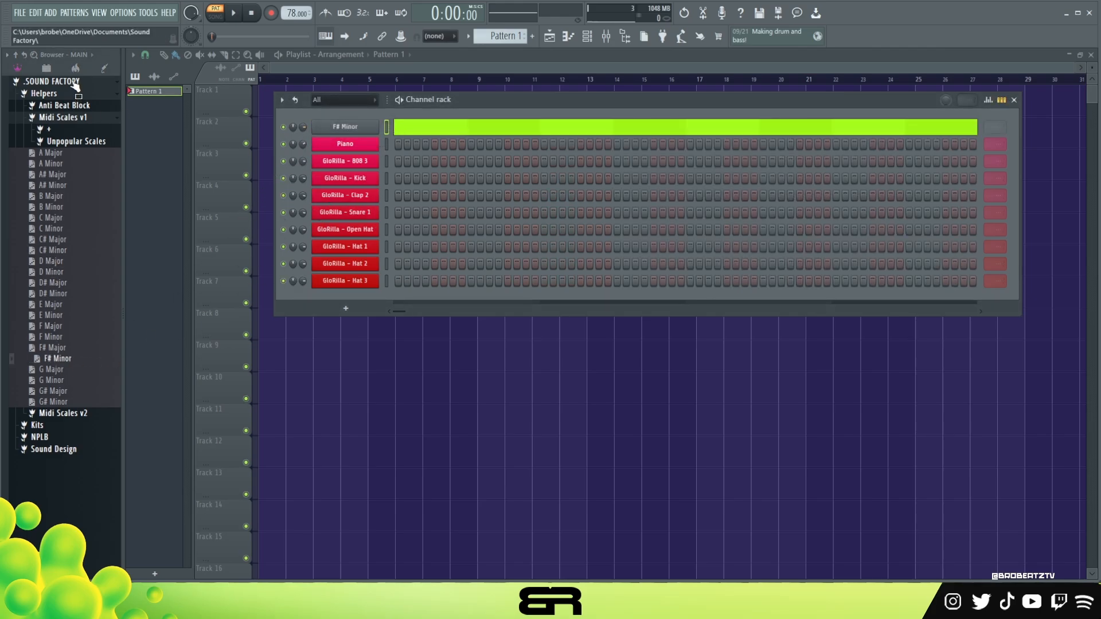
pyautogui.click(73, 82)
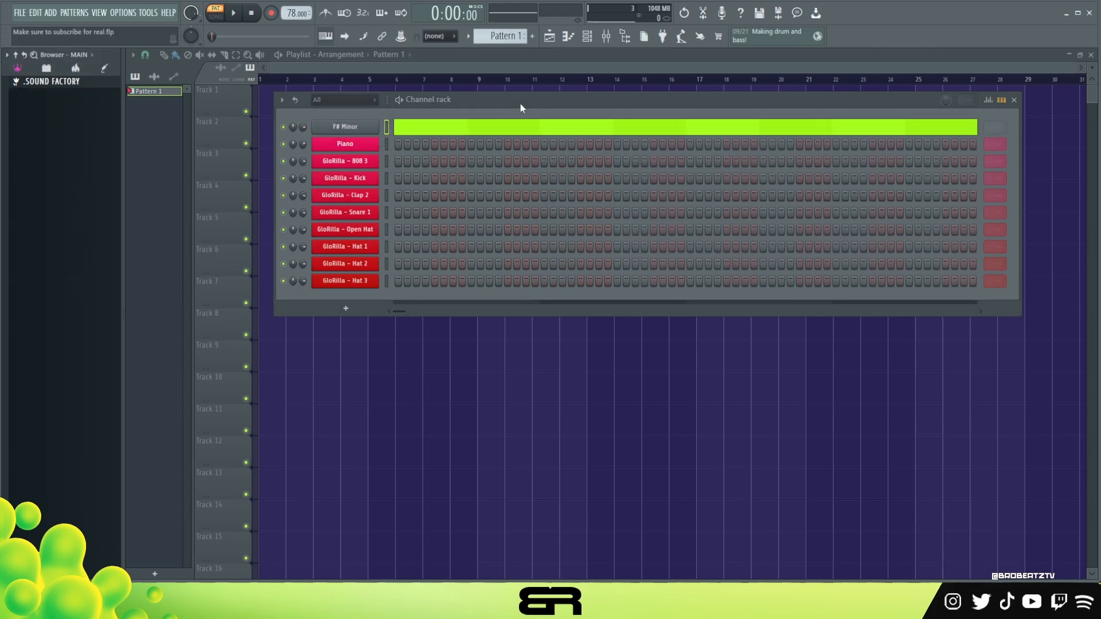
# Audition the Piano channel's NOIRE Pure instrument with alternating test notes while trying the Color knob, and close the instrument
pyautogui.click(355, 144)
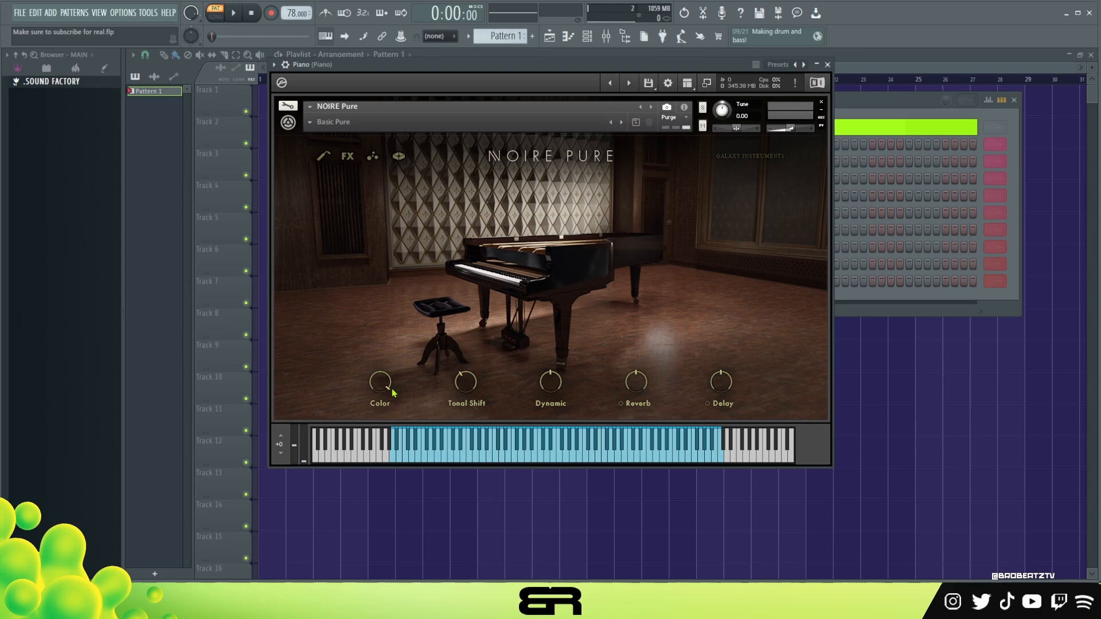
pyautogui.moveTo(389, 390); pyautogui.dragTo(386, 403)
pyautogui.press('e')
pyautogui.press('g')
pyautogui.press('e')
pyautogui.press('g')
pyautogui.press('e')
pyautogui.press('g')
pyautogui.press('e')
pyautogui.press('g')
pyautogui.moveTo(383, 393); pyautogui.dragTo(377, 299)
pyautogui.press('e')
pyautogui.press('g')
pyautogui.press('e')
pyautogui.press('g')
pyautogui.press('e')
pyautogui.press('g')
pyautogui.press('e')
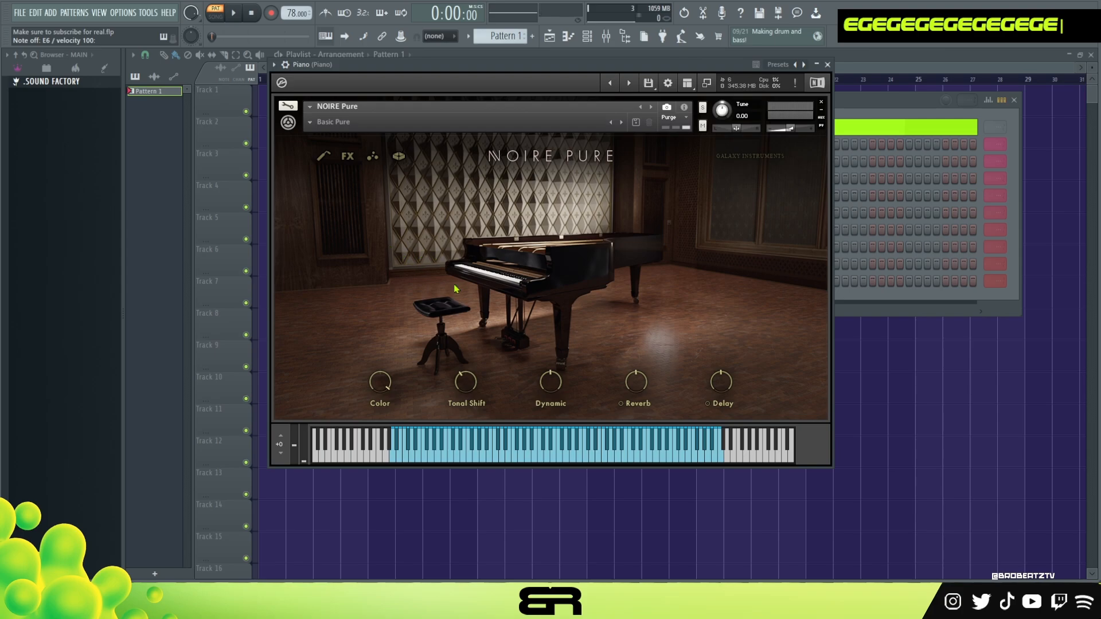
pyautogui.moveTo(673, 61); pyautogui.dragTo(650, 88)
pyautogui.click(806, 94)
# Open the Piano channel's piano roll with the first four bars filling the view
pyautogui.rightClick(375, 142)
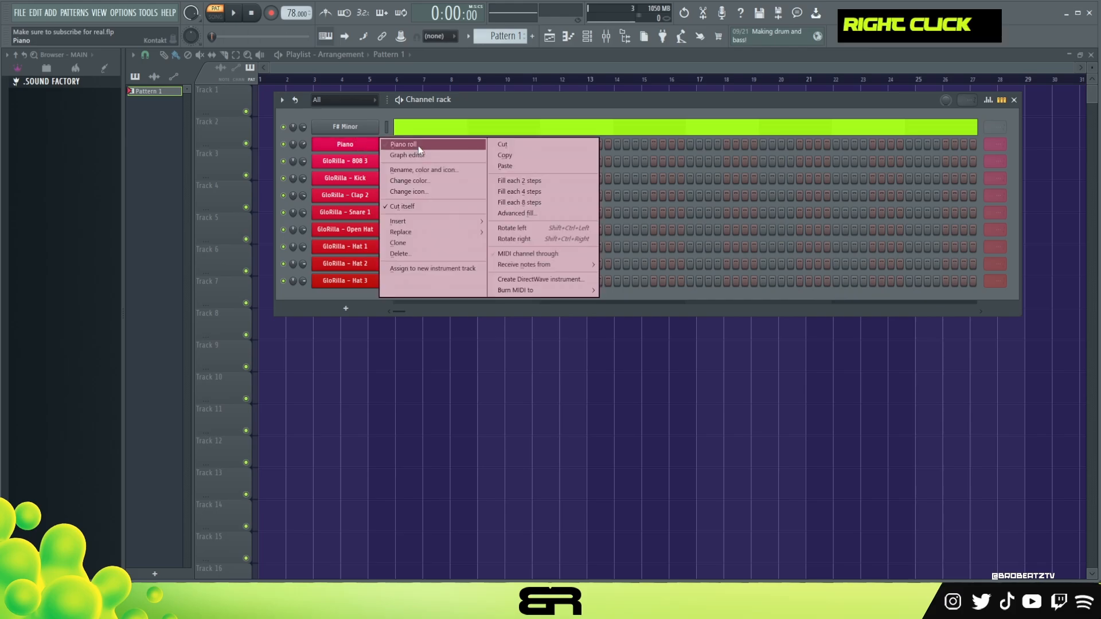
pyautogui.click(418, 145)
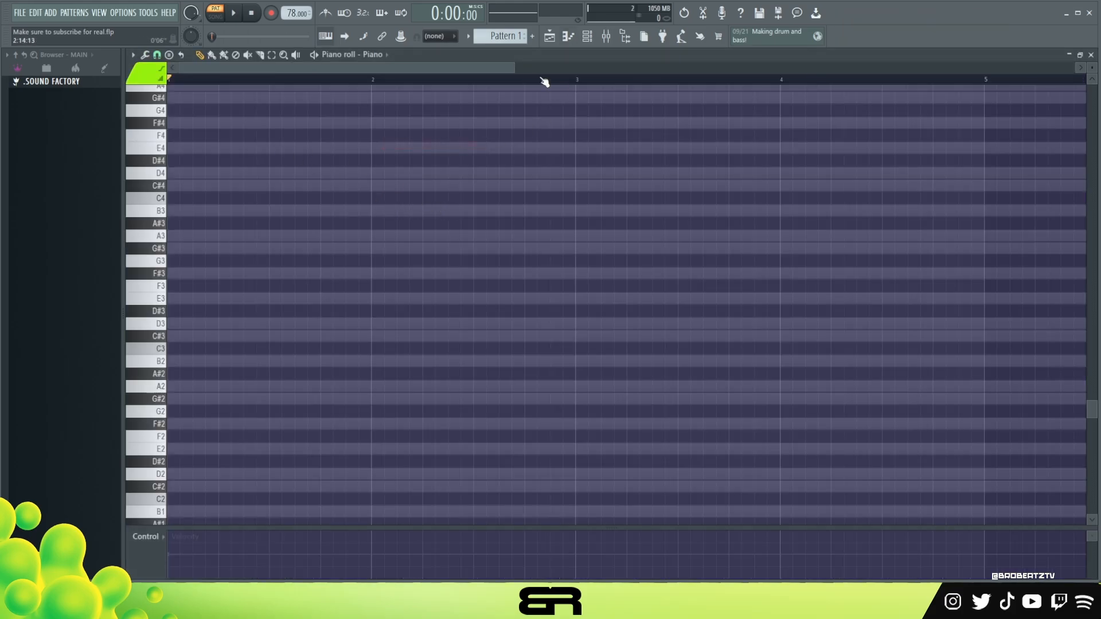
pyautogui.moveTo(514, 64); pyautogui.dragTo(476, 69)
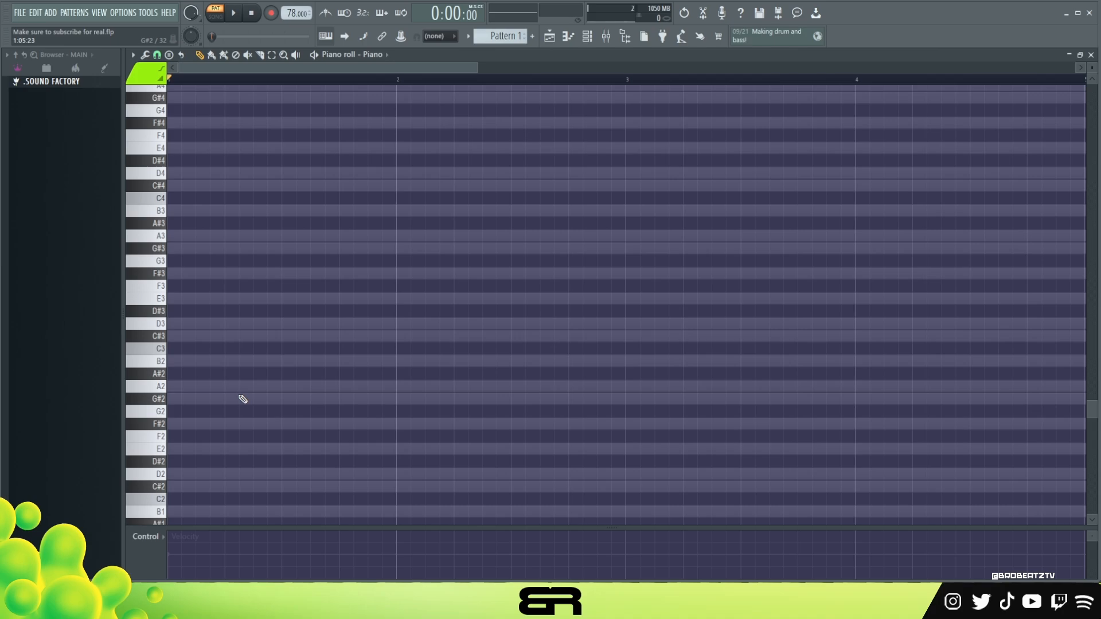
# Draw a descending melody of D3, C#3, A2 and G#2, one note per beat in bar 1, and play it back
pyautogui.click(172, 387)
pyautogui.moveTo(175, 386); pyautogui.dragTo(229, 388)
pyautogui.moveTo(229, 387); pyautogui.dragTo(202, 400)
pyautogui.moveTo(199, 385)
pyautogui.mouseDown()
pyautogui.moveTo(204, 403)
pyautogui.moveTo(190, 392)
pyautogui.moveTo(219, 415)
pyautogui.moveTo(210, 385)
pyautogui.moveTo(176, 414)
pyautogui.moveTo(185, 336)
pyautogui.moveTo(253, 338)
pyautogui.mouseUp()
pyautogui.rightClick(241, 376)
pyautogui.rightClick(192, 348)
pyautogui.moveTo(221, 376); pyautogui.dragTo(189, 408)
pyautogui.moveTo(206, 400); pyautogui.dragTo(361, 402)
pyautogui.rightClick(315, 426)
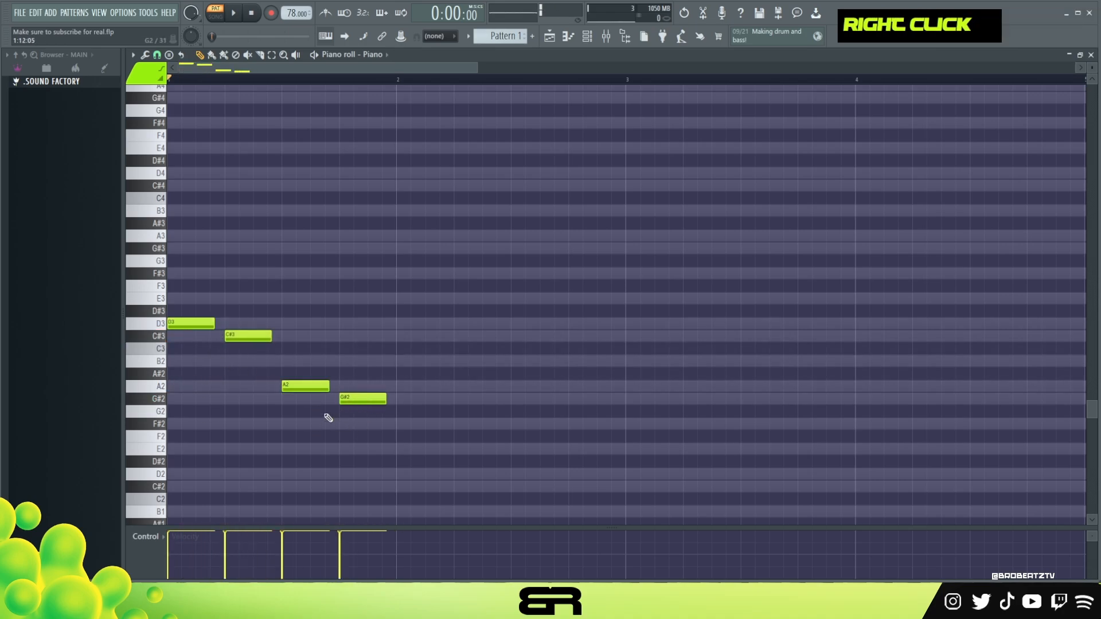
pyautogui.press('space')
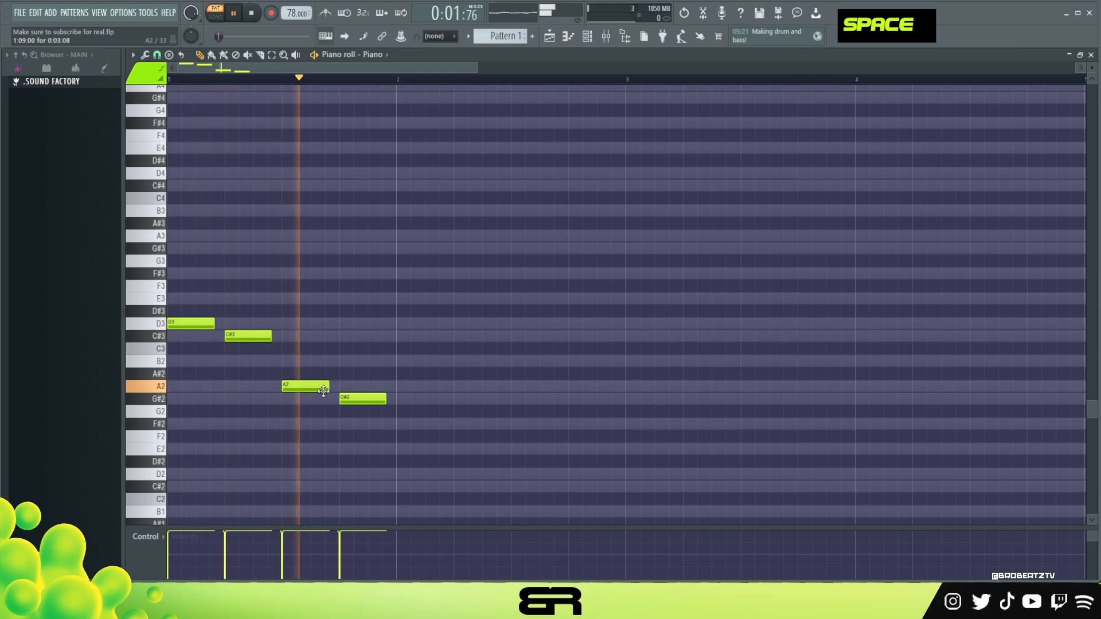
pyautogui.press('space')
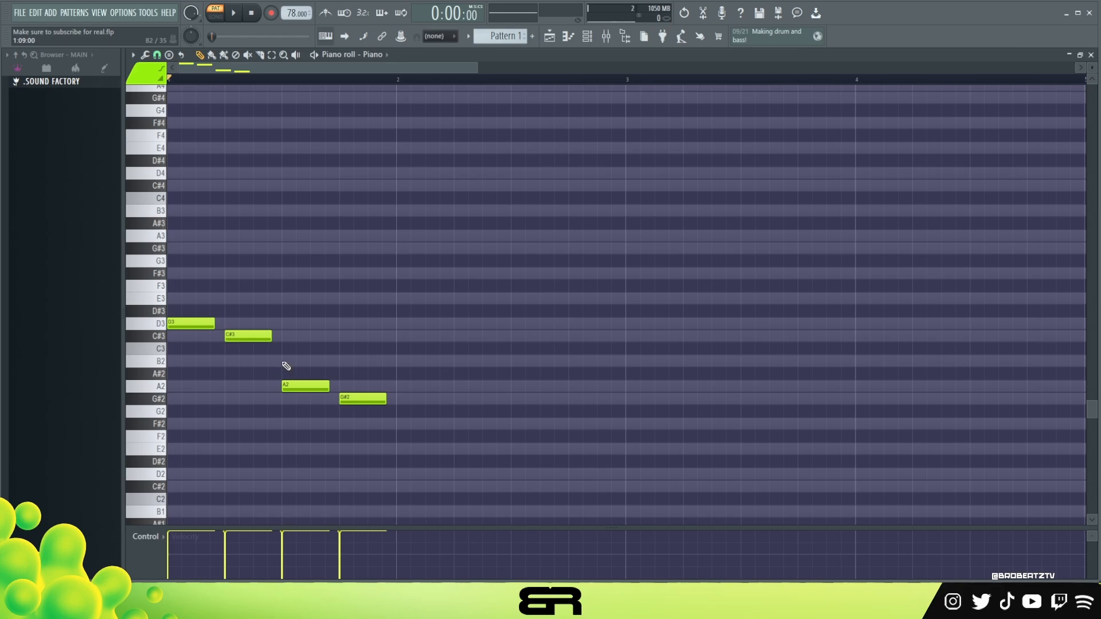
# Replace the melody's third note with B2 and its fourth with F#2, and play it back
pyautogui.click(301, 361)
pyautogui.rightClick(304, 385)
pyautogui.click(355, 298)
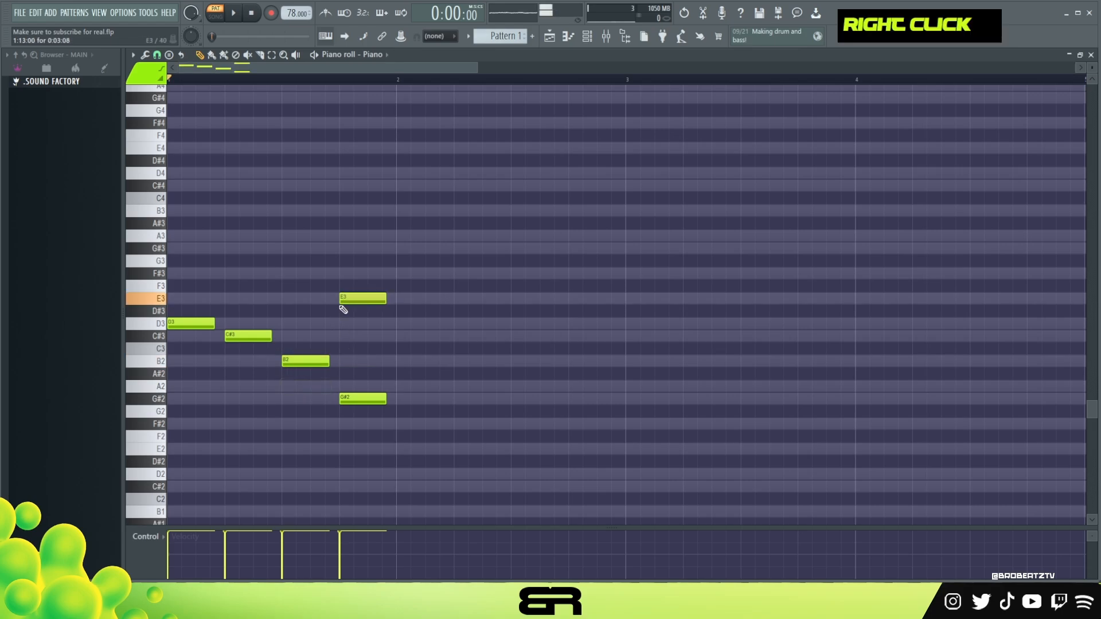
pyautogui.click(348, 424)
pyautogui.rightClick(358, 398)
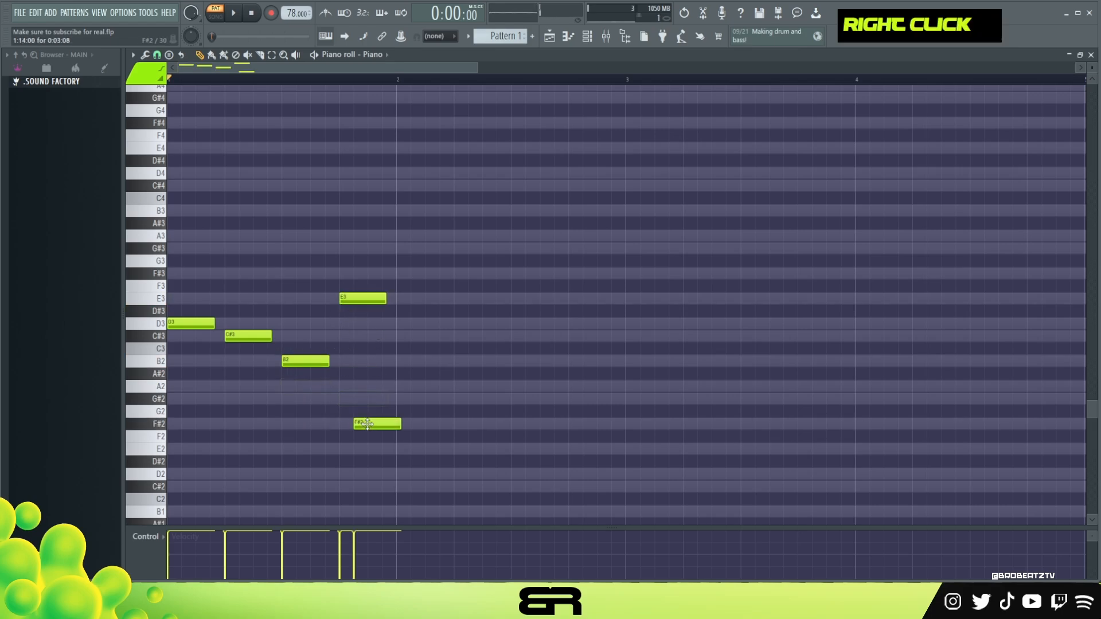
pyautogui.rightClick(361, 298)
pyautogui.press('space')
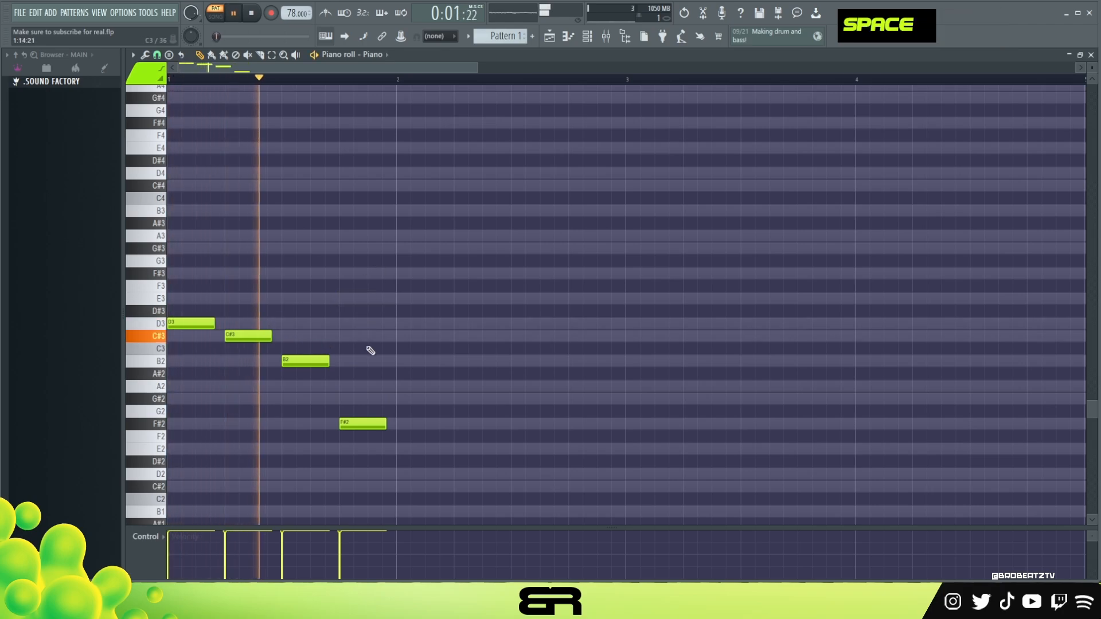
pyautogui.press('space')
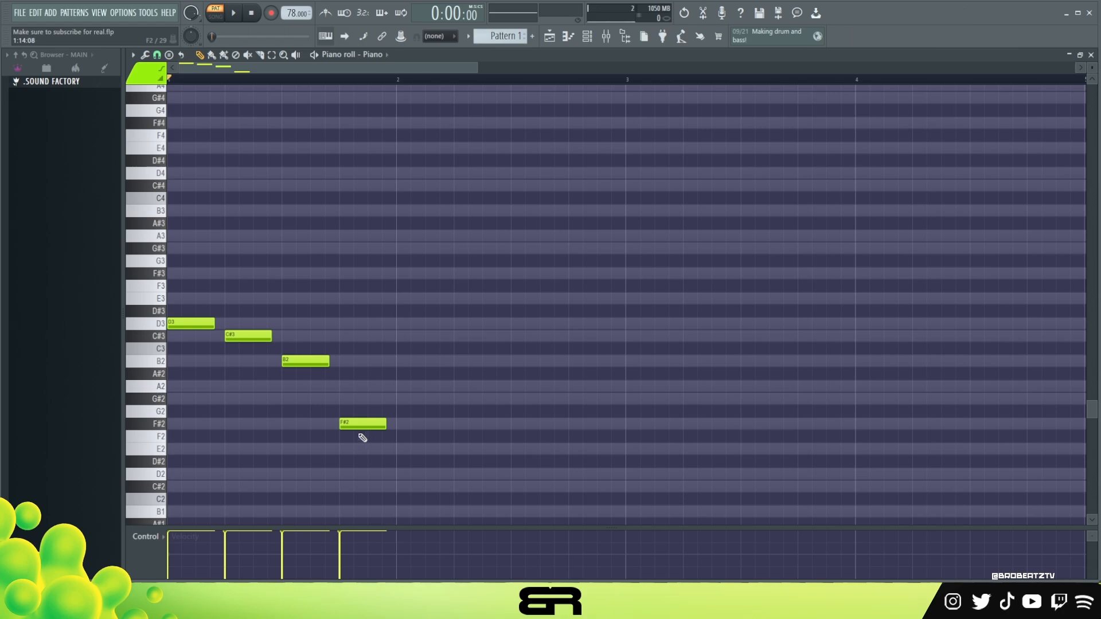
# Turn the last note into a stacked G#2 and A2 pair and delete the D3, C#3 and B2 notes before it
pyautogui.moveTo(352, 418); pyautogui.dragTo(359, 393)
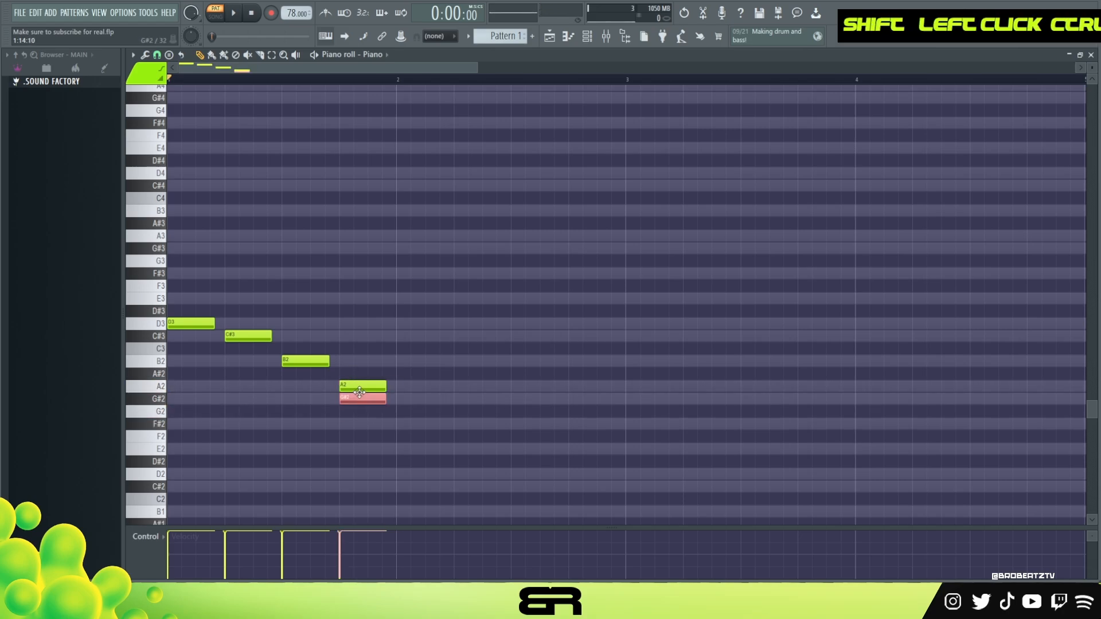
pyautogui.rightClick(309, 361)
pyautogui.rightClick(248, 336)
pyautogui.rightClick(191, 323)
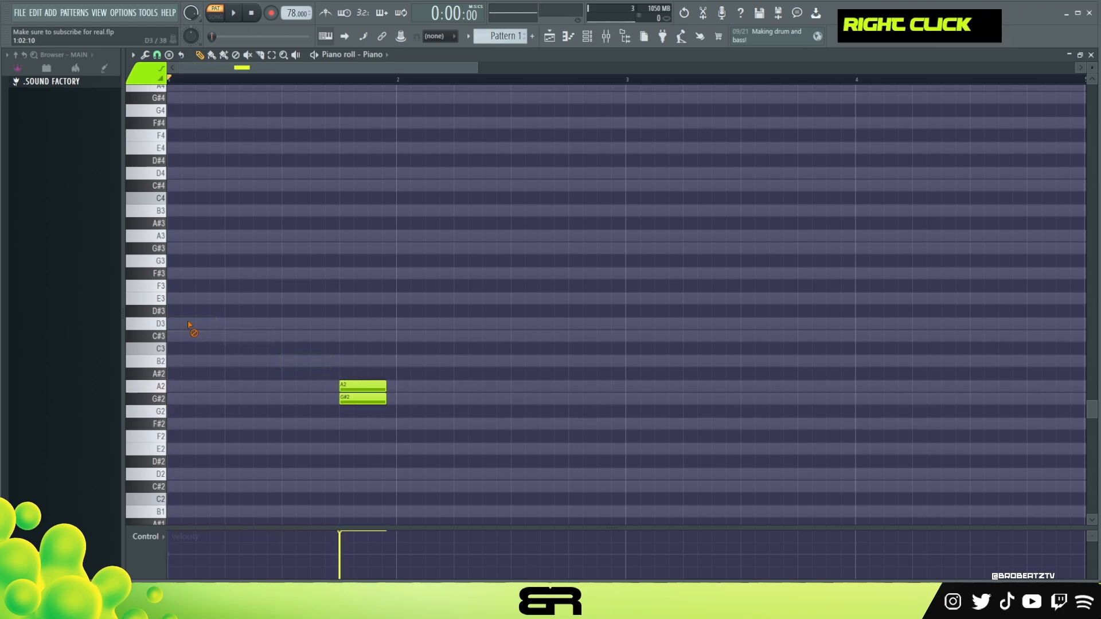
# Draw short B2 notes at the start of bar 1 and on its steps 7, 8 and 11
pyautogui.click(196, 360)
pyautogui.moveTo(212, 361); pyautogui.dragTo(184, 361)
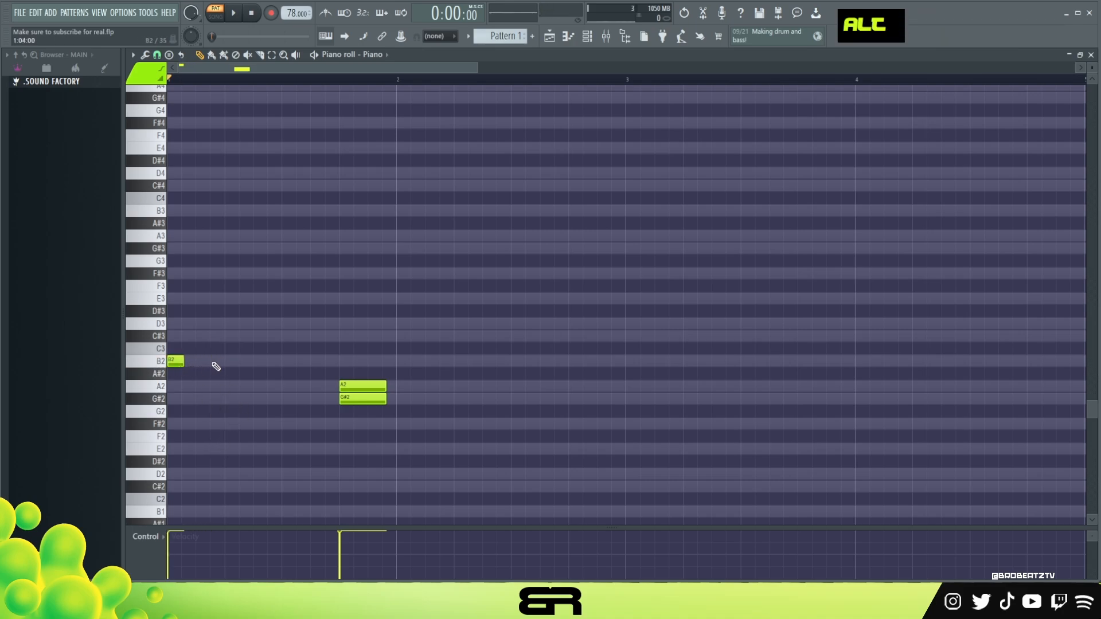
pyautogui.press('space')
pyautogui.click(258, 360)
pyautogui.press('space')
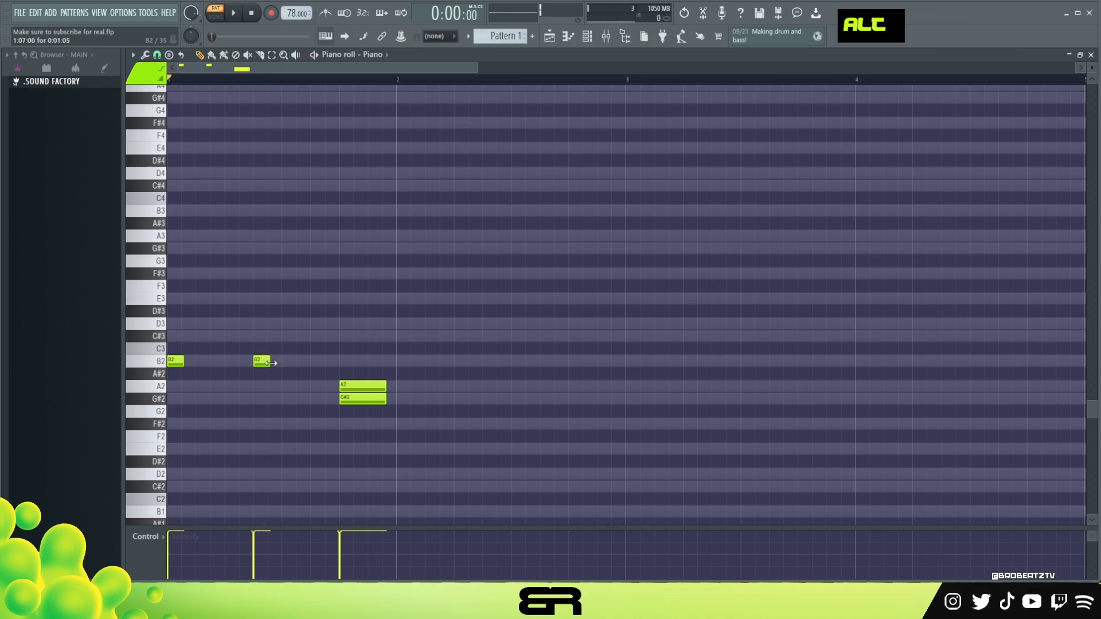
pyautogui.keyDown('alt'); pyautogui.click(272, 361); pyautogui.keyUp('alt')
pyautogui.click(312, 364)
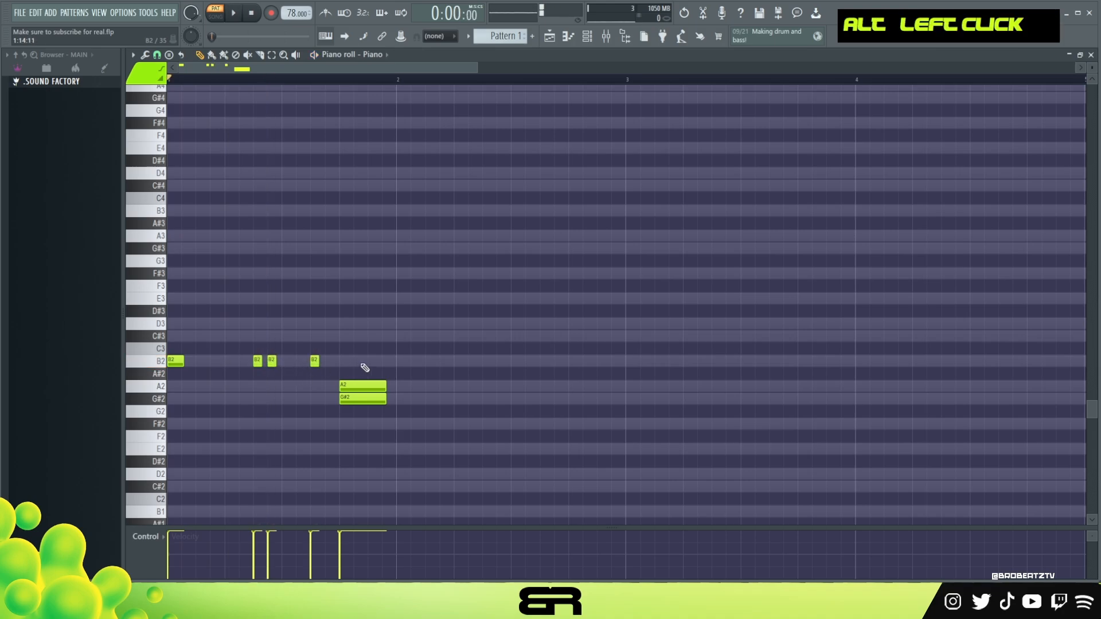
# Delete the A2 and G#2 notes, add a short B2 note on step 14 of bar 1, and play the pattern
pyautogui.click(371, 362)
pyautogui.rightClick(372, 361)
pyautogui.click(344, 361)
pyautogui.rightClick(351, 386)
pyautogui.rightClick(354, 399)
pyautogui.press('space')
pyautogui.rightClick(344, 362)
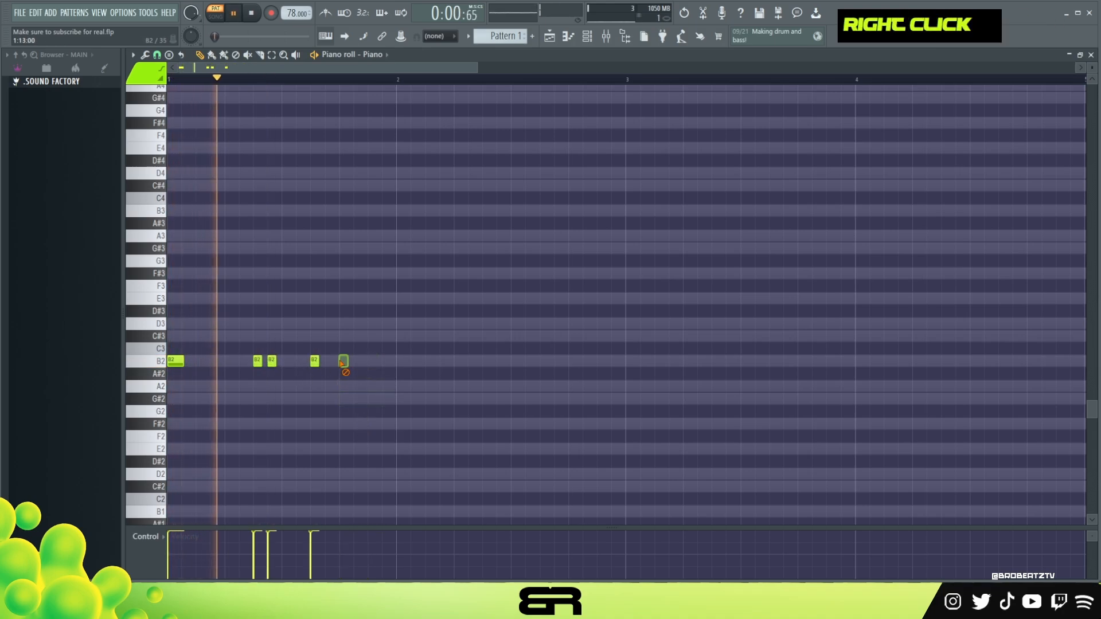
pyautogui.click(357, 361)
pyautogui.press('space')
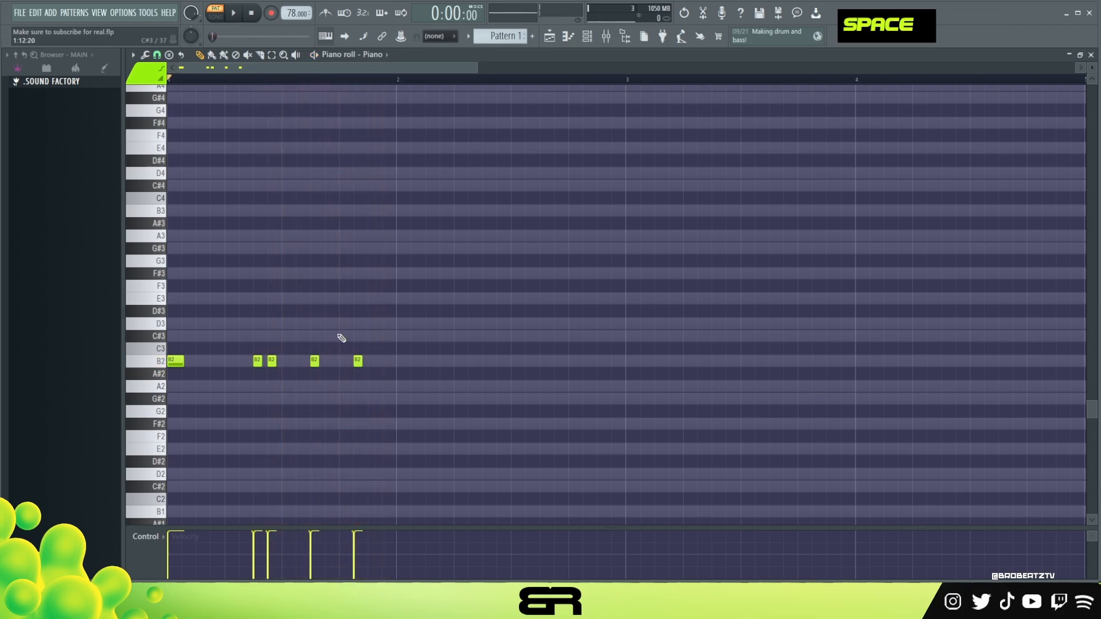
# Select all the B2 notes in bar 1 and quantize them so each is one step long
pyautogui.click(243, 361)
pyautogui.rightClick(244, 363)
pyautogui.moveTo(422, 333); pyautogui.dragTo(133, 384)
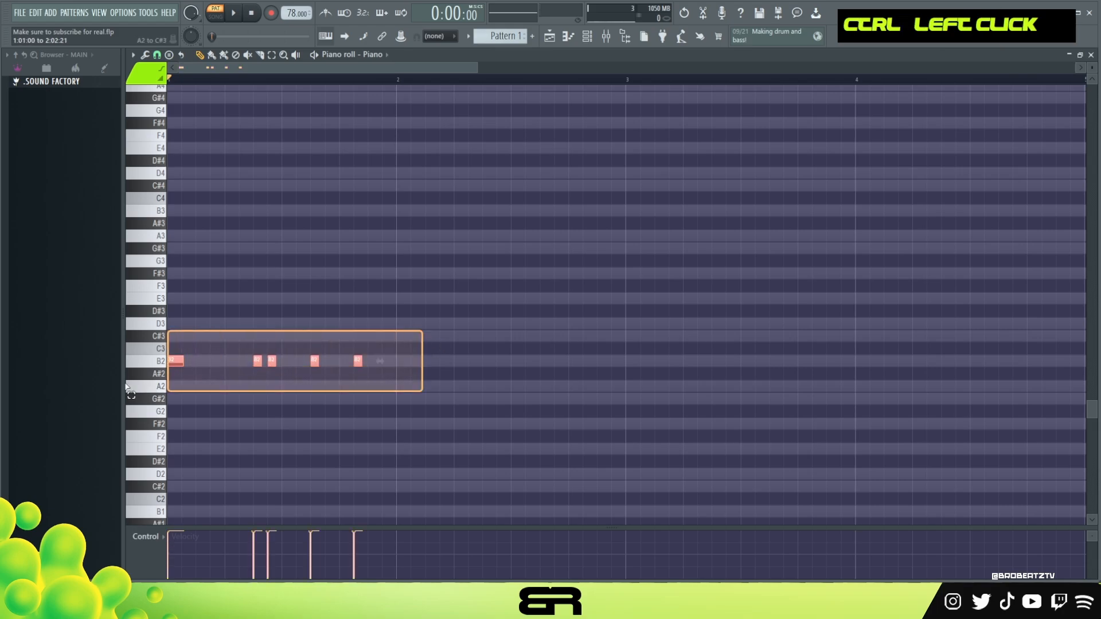
pyautogui.hotkey('ctrl', 'q')
pyautogui.rightClick(238, 98)
# Shorten the B2 note on step 7 of bar 1 to leave a gap before the following note
pyautogui.scroll(2, 239, 75)
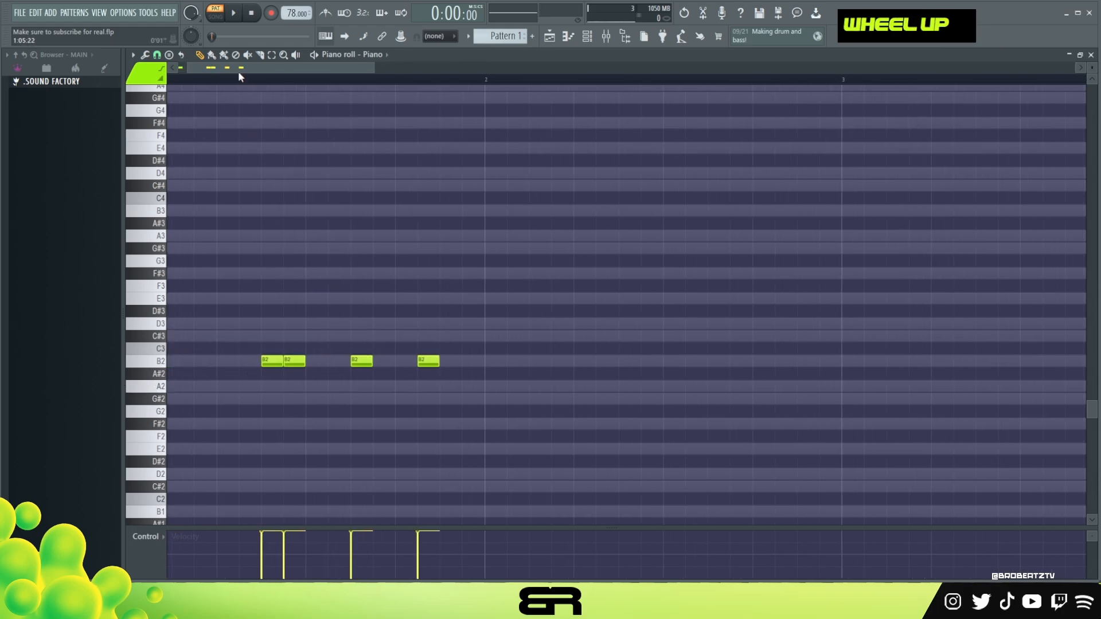
pyautogui.moveTo(239, 72); pyautogui.dragTo(168, 85)
pyautogui.rightClick(172, 89)
pyautogui.moveTo(305, 346); pyautogui.dragTo(339, 371)
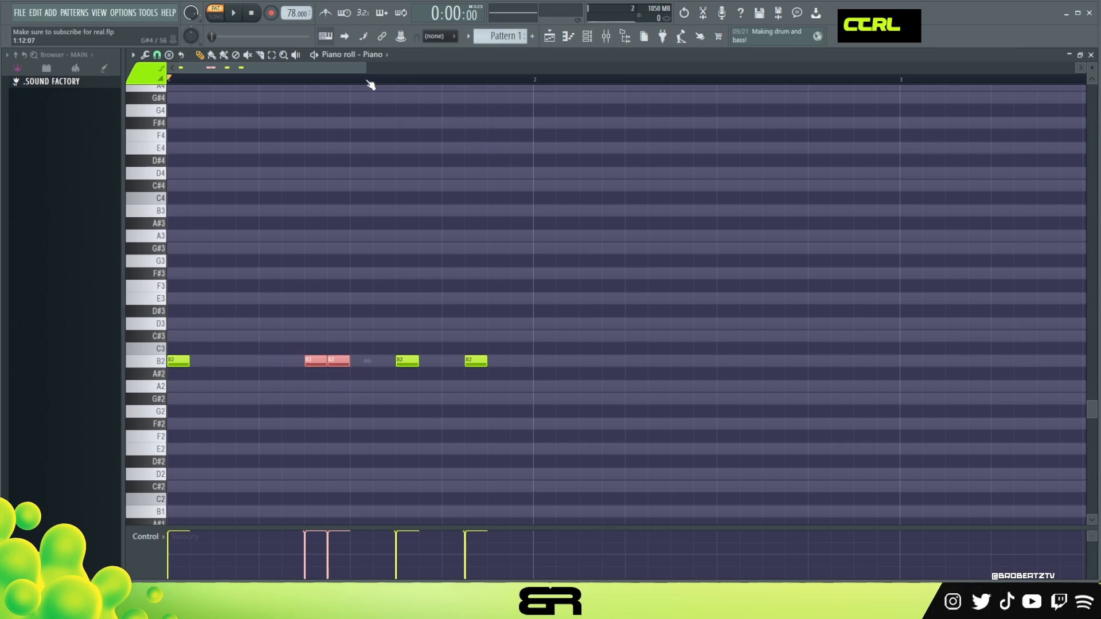
pyautogui.moveTo(364, 64); pyautogui.dragTo(343, 65)
pyautogui.rightClick(354, 339)
pyautogui.keyDown('ctrl'); pyautogui.click(336, 363); pyautogui.keyUp('ctrl')
pyautogui.moveTo(343, 364); pyautogui.dragTo(341, 364)
pyautogui.rightClick(338, 386)
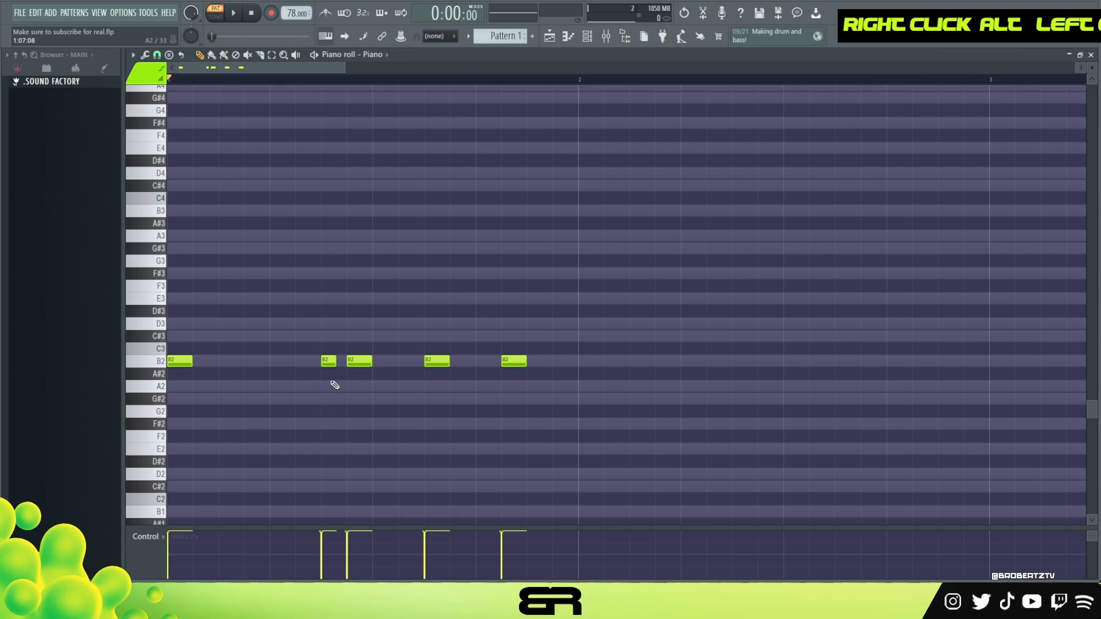
# Nudge the B2 notes on steps 8 and 14 slightly later and play the pattern
pyautogui.scroll(-1, 356, 360)
pyautogui.scroll(-1, 516, 361)
pyautogui.press('space')
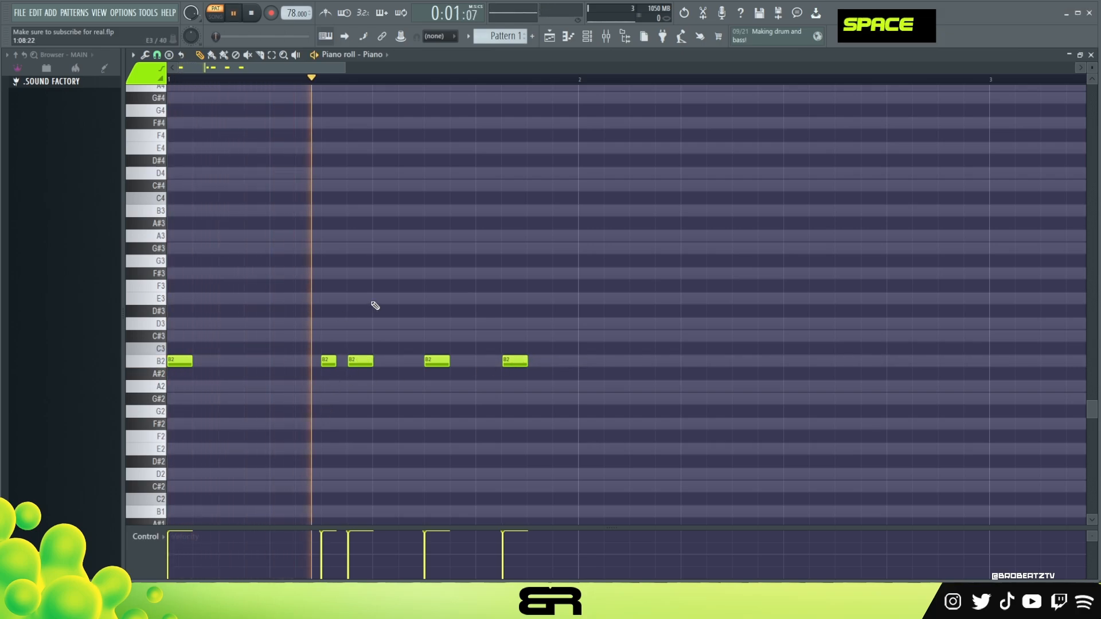
# Lengthen the B2 note on step 8 of bar 1 slightly
pyautogui.press('space')
pyautogui.moveTo(373, 363); pyautogui.dragTo(378, 363)
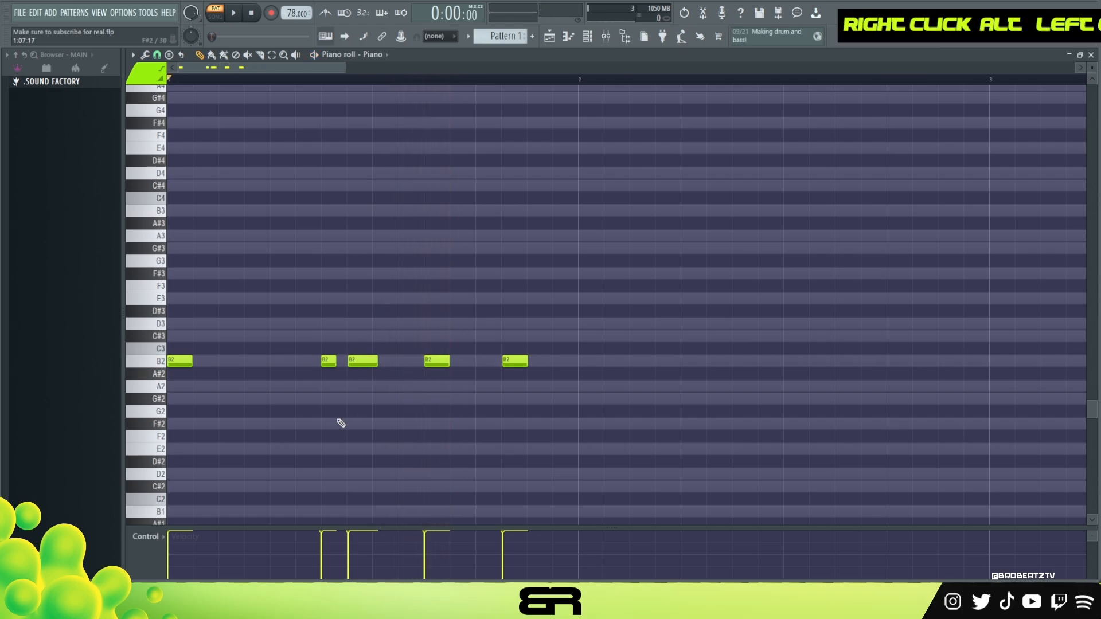
pyautogui.moveTo(538, 380); pyautogui.dragTo(316, 344)
pyautogui.moveTo(224, 381); pyautogui.dragTo(174, 346)
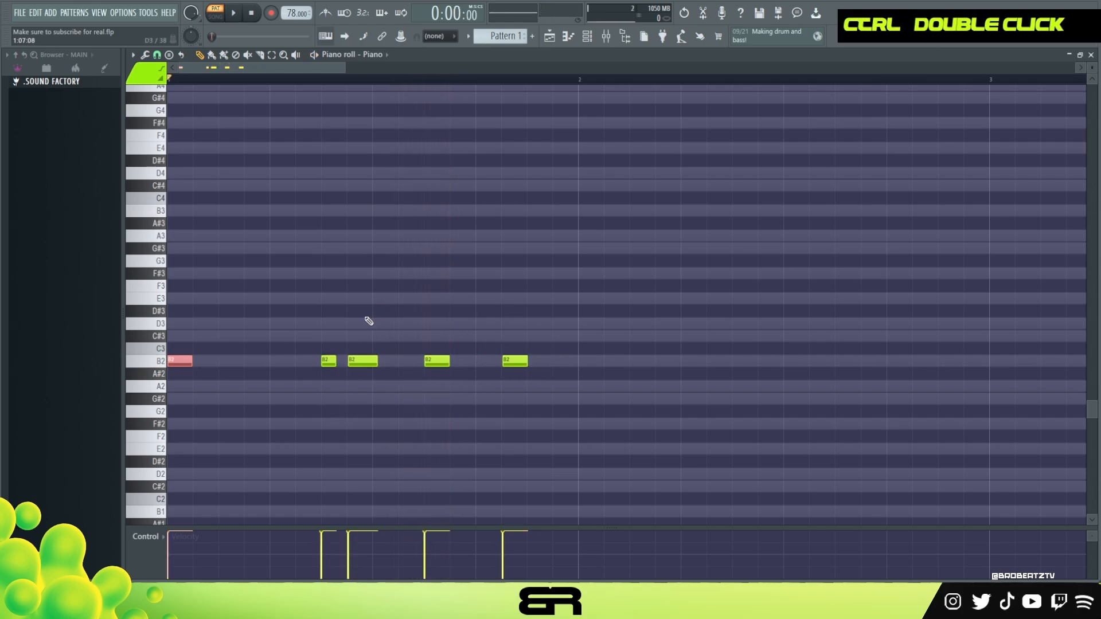
# Transpose all five B2 notes in bar 1 down to G#2 and play the pattern
pyautogui.moveTo(1092, 67); pyautogui.dragTo(1091, 58)
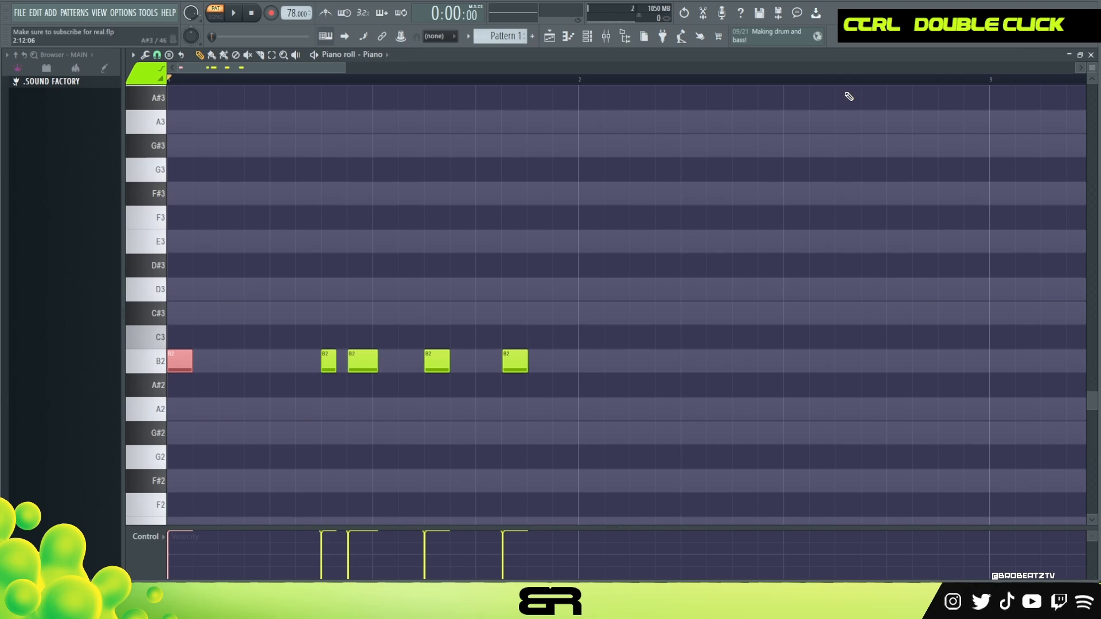
pyautogui.moveTo(347, 69); pyautogui.dragTo(302, 69)
pyautogui.click(322, 207)
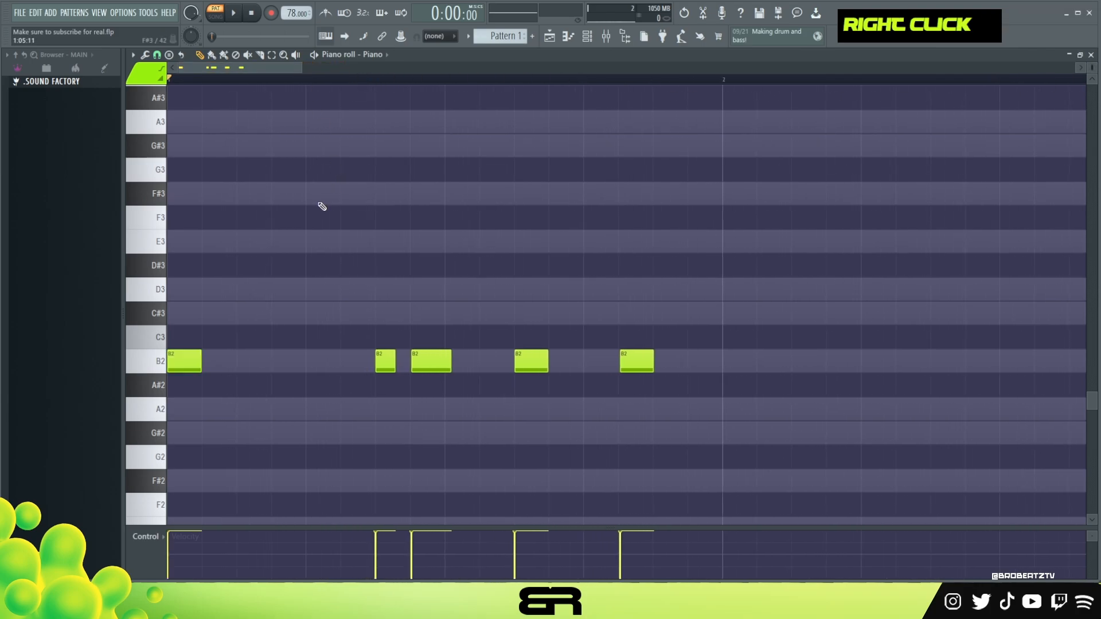
pyautogui.moveTo(715, 302)
pyautogui.mouseDown()
pyautogui.moveTo(168, 394)
pyautogui.moveTo(193, 412)
pyautogui.moveTo(195, 439)
pyautogui.mouseUp()
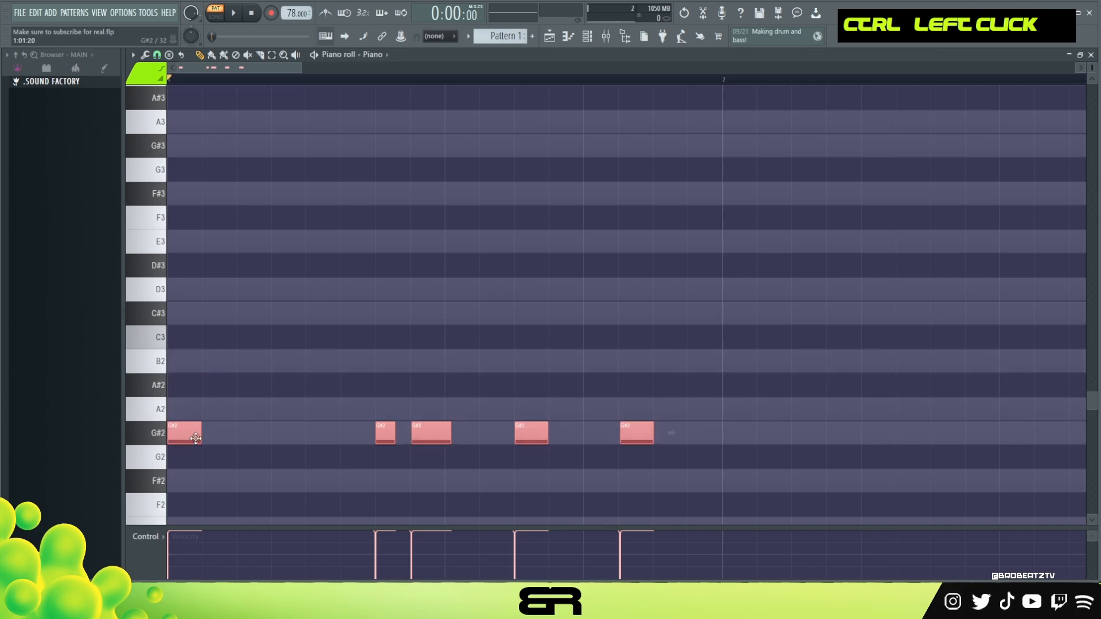
pyautogui.press('space')
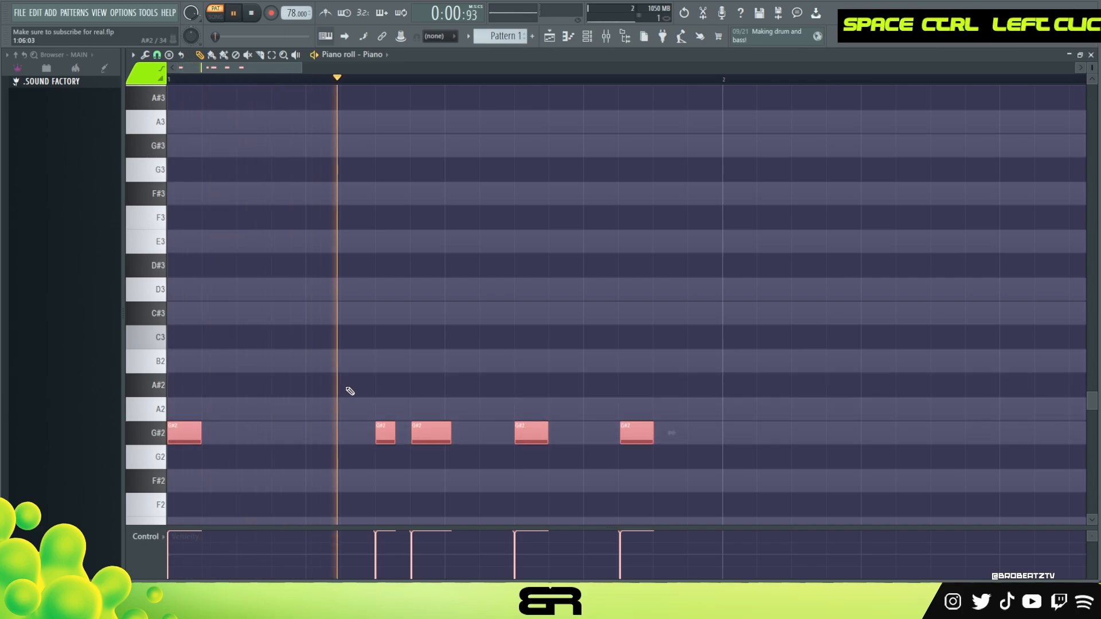
pyautogui.press('space')
pyautogui.press('space')
# Raise the note on step 11 of bar 1 to B2 and the one on step 14 to A2, and play the pattern
pyautogui.moveTo(478, 424); pyautogui.dragTo(674, 470)
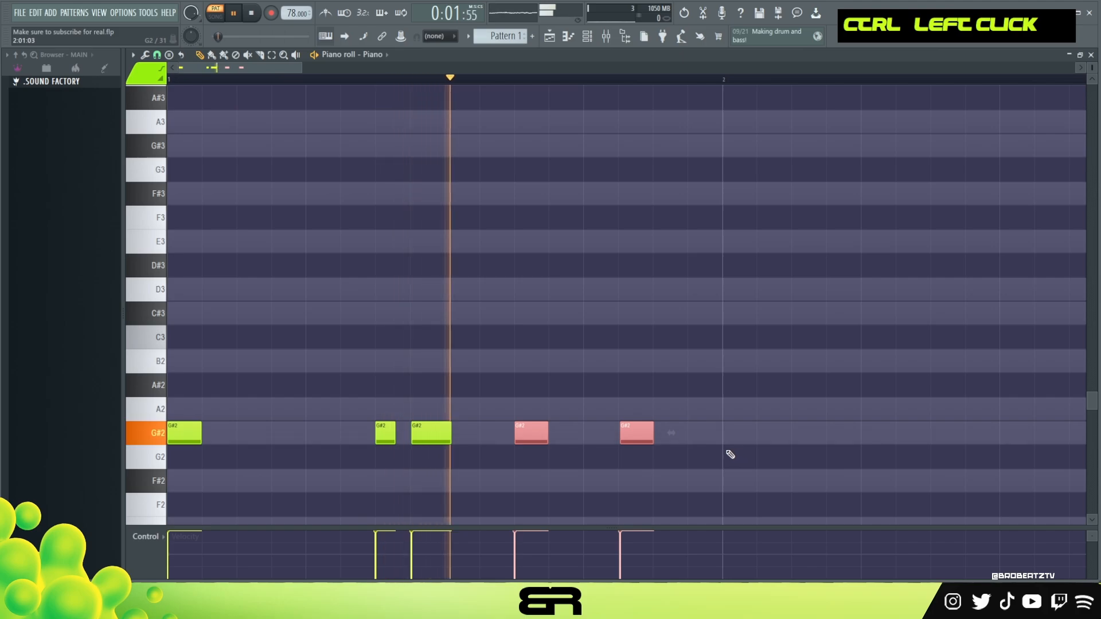
pyautogui.press('space')
pyautogui.moveTo(530, 437); pyautogui.dragTo(533, 352)
pyautogui.moveTo(609, 368); pyautogui.dragTo(646, 407)
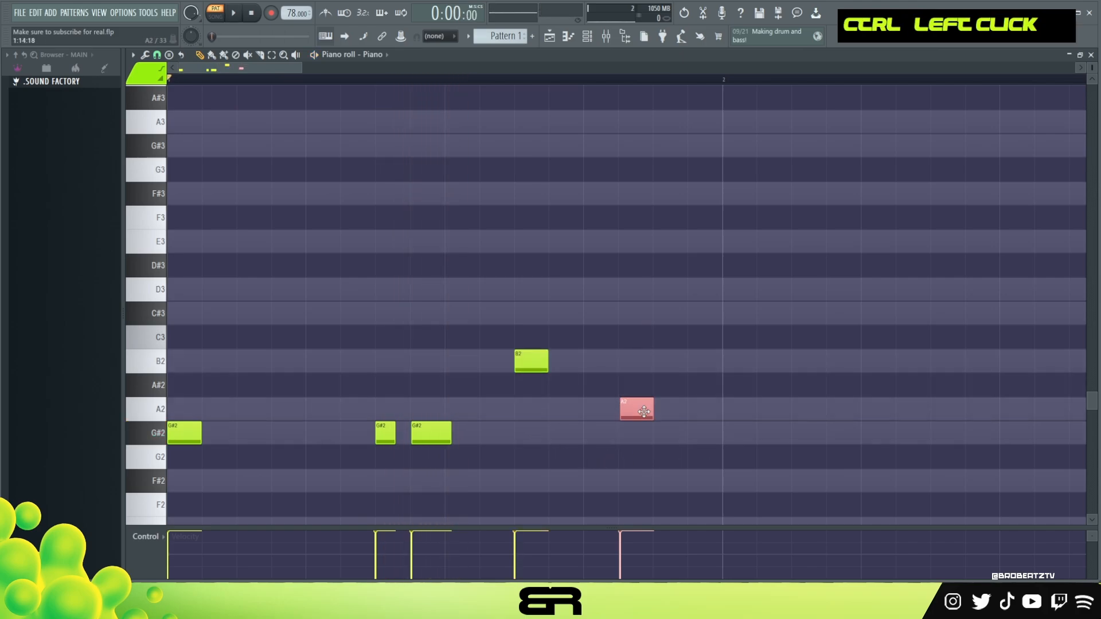
pyautogui.keyDown('ctrl'); pyautogui.click(614, 393); pyautogui.keyUp('ctrl')
pyautogui.press('space')
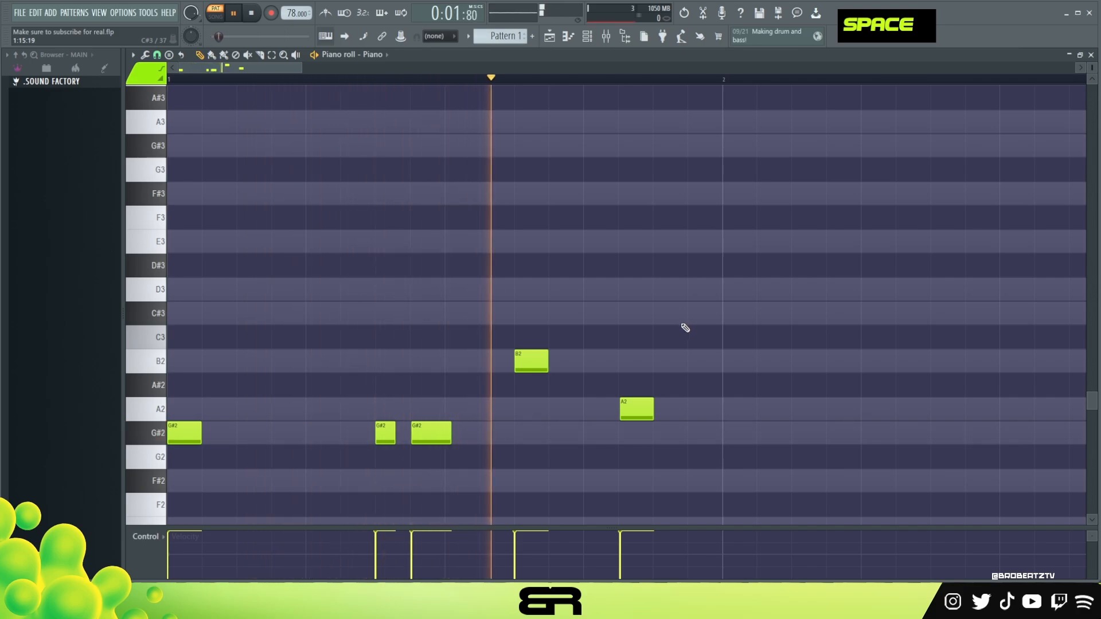
# Nudge the B2 note on step 11 and the A2 note on step 14 slightly earlier
pyautogui.press('space')
pyautogui.keyDown('ctrl'); pyautogui.click(534, 362); pyautogui.keyUp('ctrl')
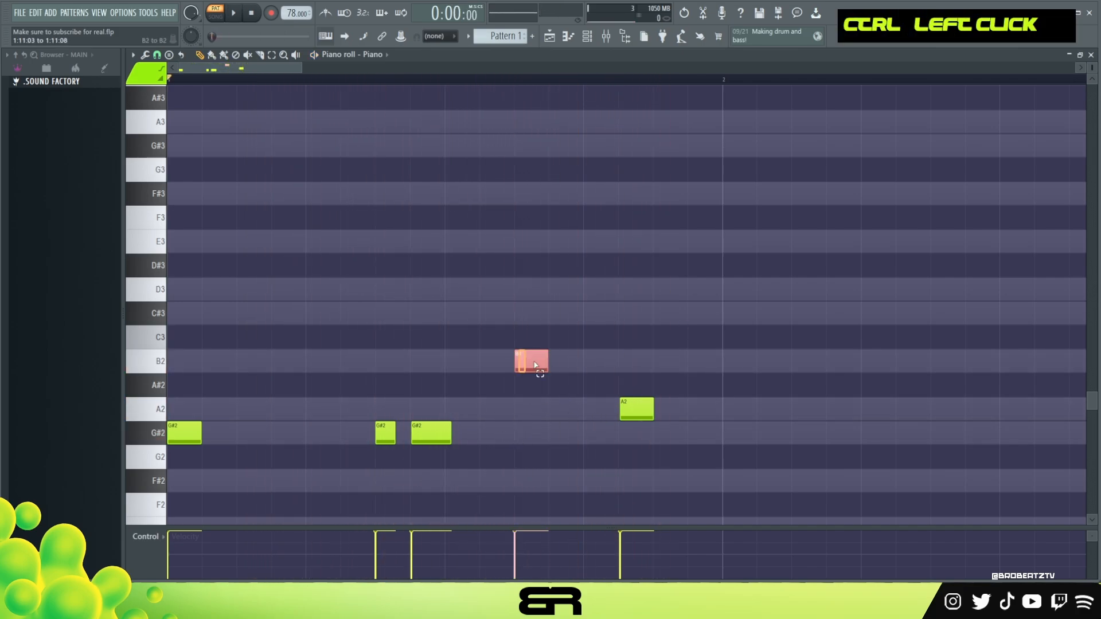
pyautogui.keyDown('ctrl'); pyautogui.click(647, 410); pyautogui.keyUp('ctrl')
pyautogui.keyDown('shift'); pyautogui.scroll(2, 661, 416); pyautogui.keyUp('shift')
pyautogui.rightClick(469, 453)
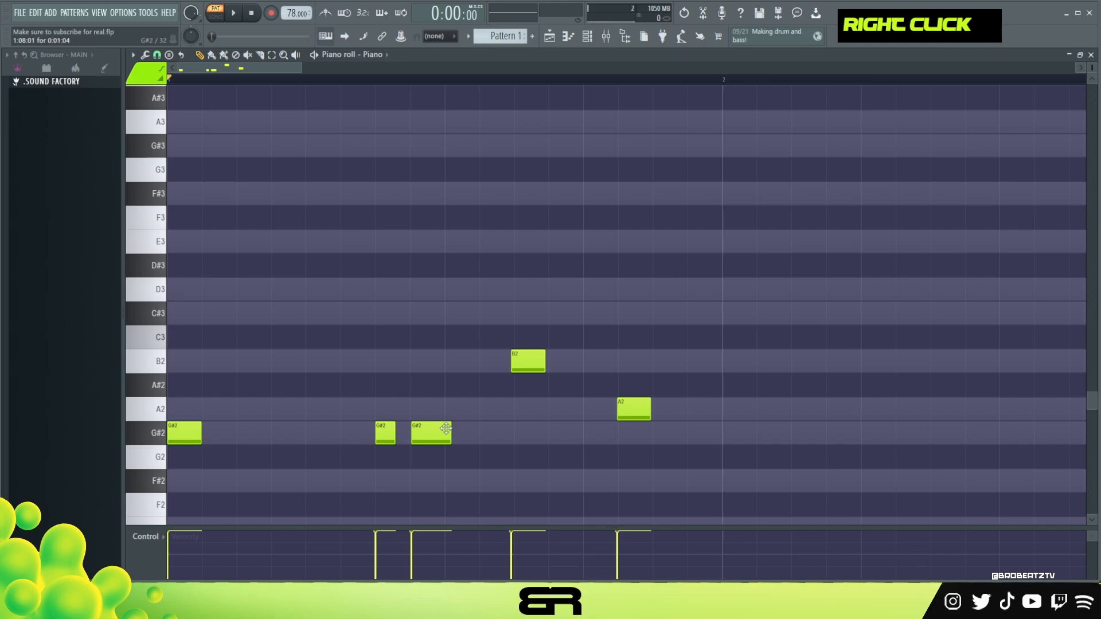
# Shorten the G#2 note on step 8 and nudge the G#2 notes on steps 7 and 8 slightly earlier, checking by playback
pyautogui.keyDown('shift'); pyautogui.scroll(1, 446, 429); pyautogui.keyUp('shift')
pyautogui.keyDown('alt'); pyautogui.click(445, 433); pyautogui.keyUp('alt')
pyautogui.keyDown('alt'); pyautogui.click(445, 434); pyautogui.keyUp('alt')
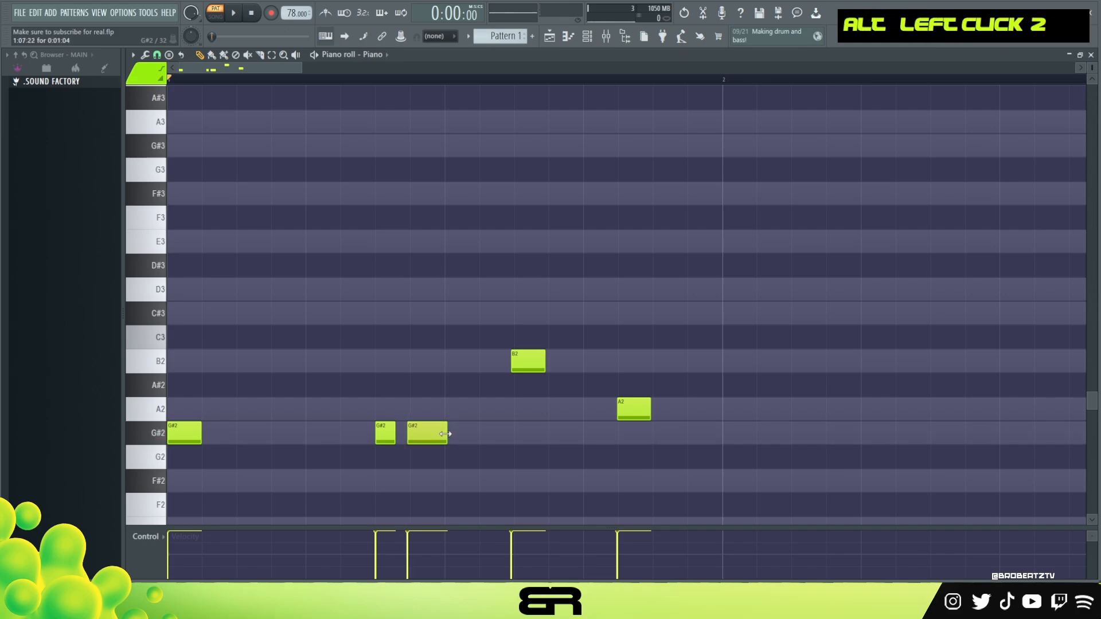
pyautogui.press('space')
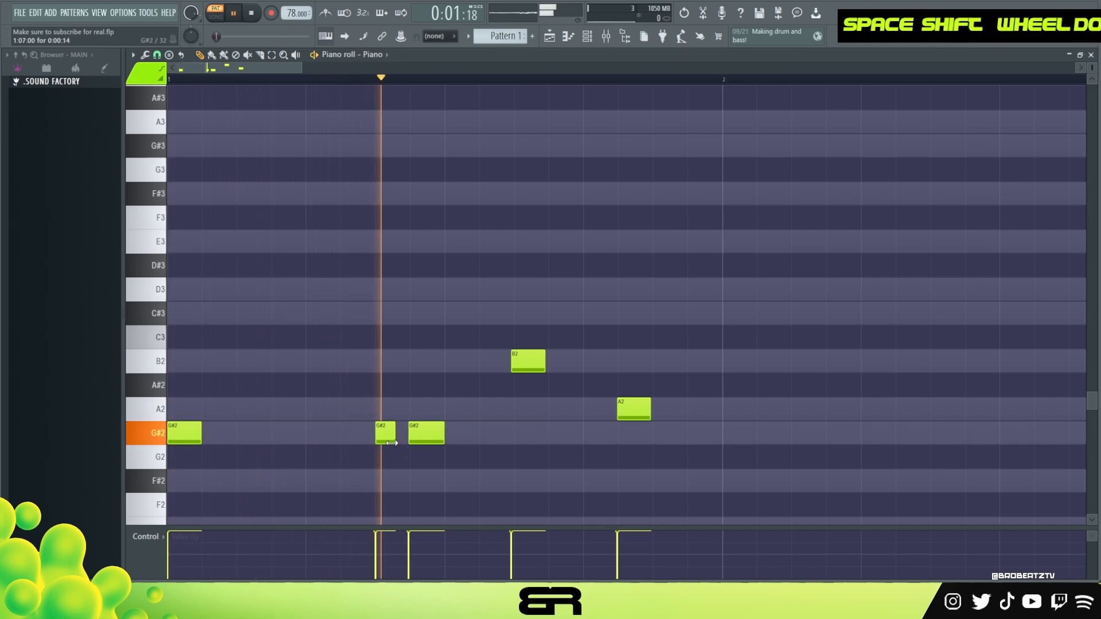
pyautogui.keyDown('shift'); pyautogui.scroll(1, 386, 434); pyautogui.keyUp('shift')
pyautogui.press('space')
pyautogui.press('space')
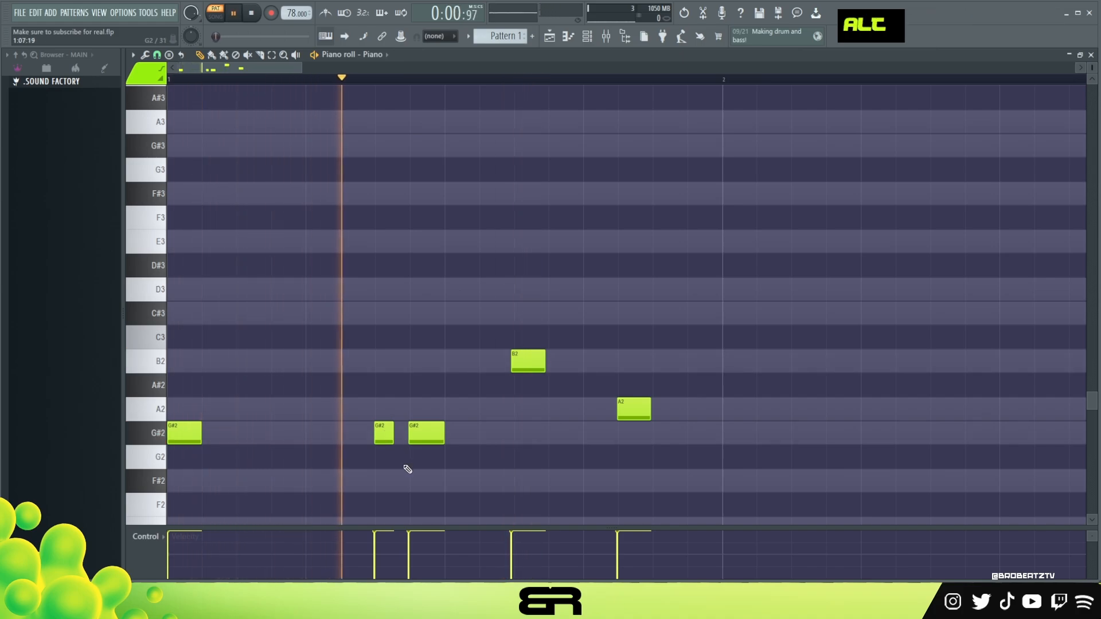
# Lengthen the G#2 note on step 8 slightly and nudge the G#2 notes on steps 7 and 8 a little later, checking by playback
pyautogui.press('space')
pyautogui.keyDown('alt'); pyautogui.moveTo(445, 436); pyautogui.dragTo(448, 435); pyautogui.keyUp('alt')
pyautogui.press('space')
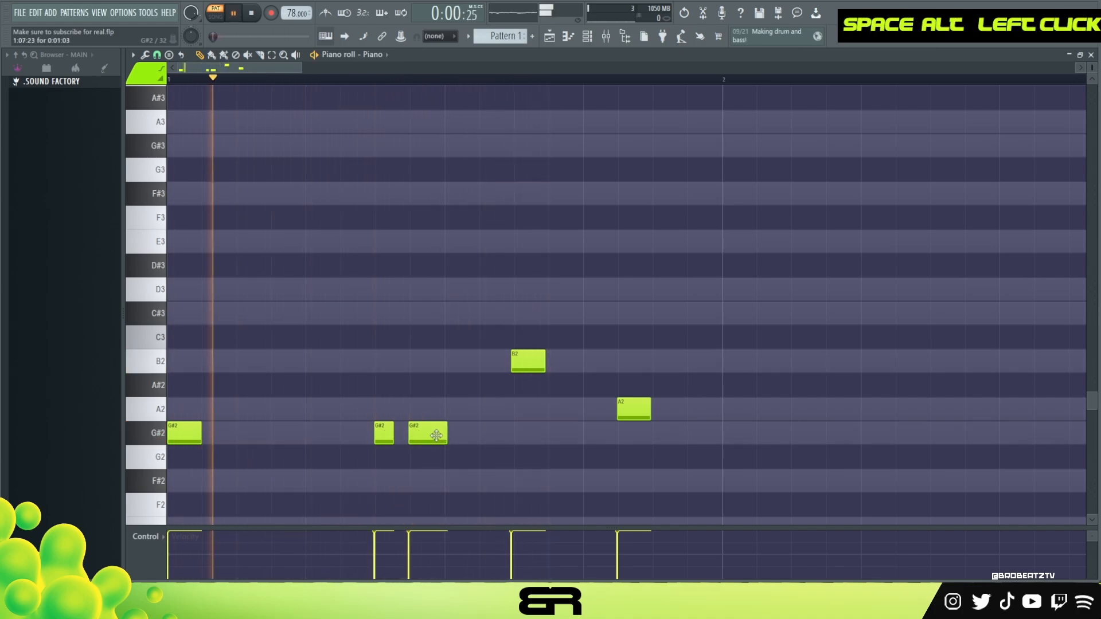
pyautogui.keyDown('shift'); pyautogui.scroll(-1, 393, 432); pyautogui.keyUp('shift')
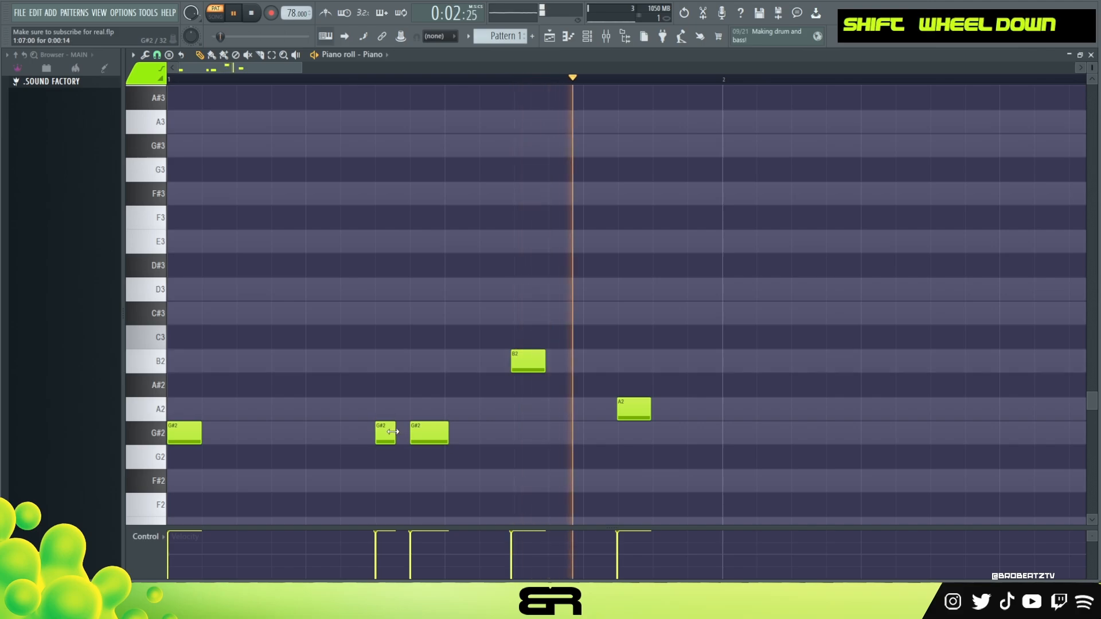
pyautogui.press('space')
pyautogui.press('space')
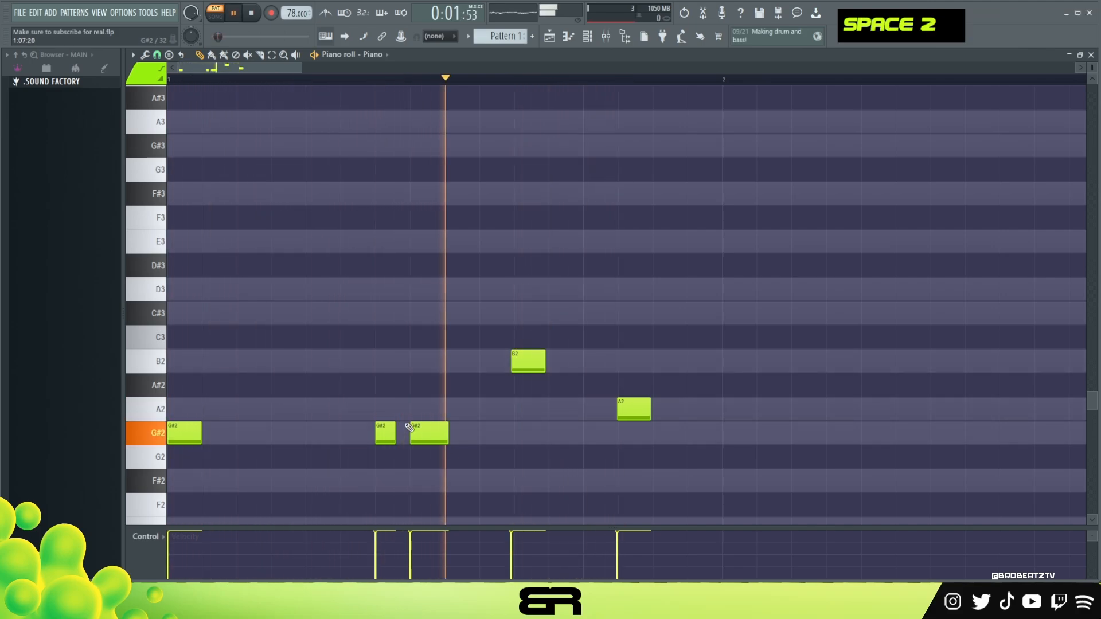
# Lengthen the G#2 note on step 7 slightly and nudge the B2 note on step 11 a little later during playback
pyautogui.keyDown('alt'); pyautogui.moveTo(395, 436); pyautogui.dragTo(398, 435); pyautogui.keyUp('alt')
pyautogui.press('space')
pyautogui.press('space')
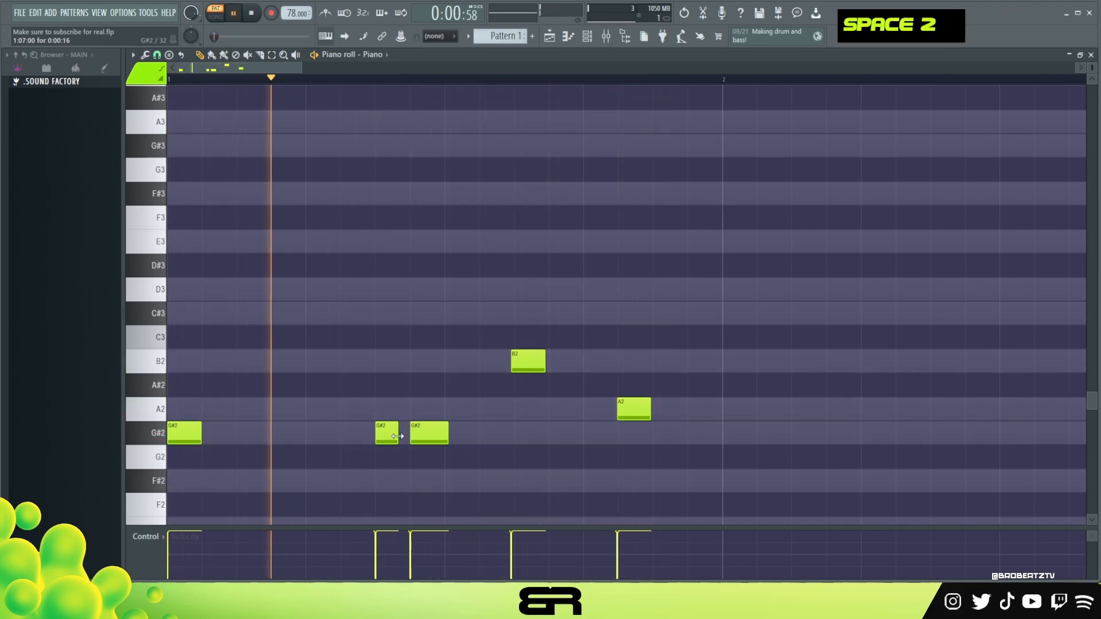
pyautogui.keyDown('shift'); pyautogui.scroll(-1, 544, 367); pyautogui.keyUp('shift')
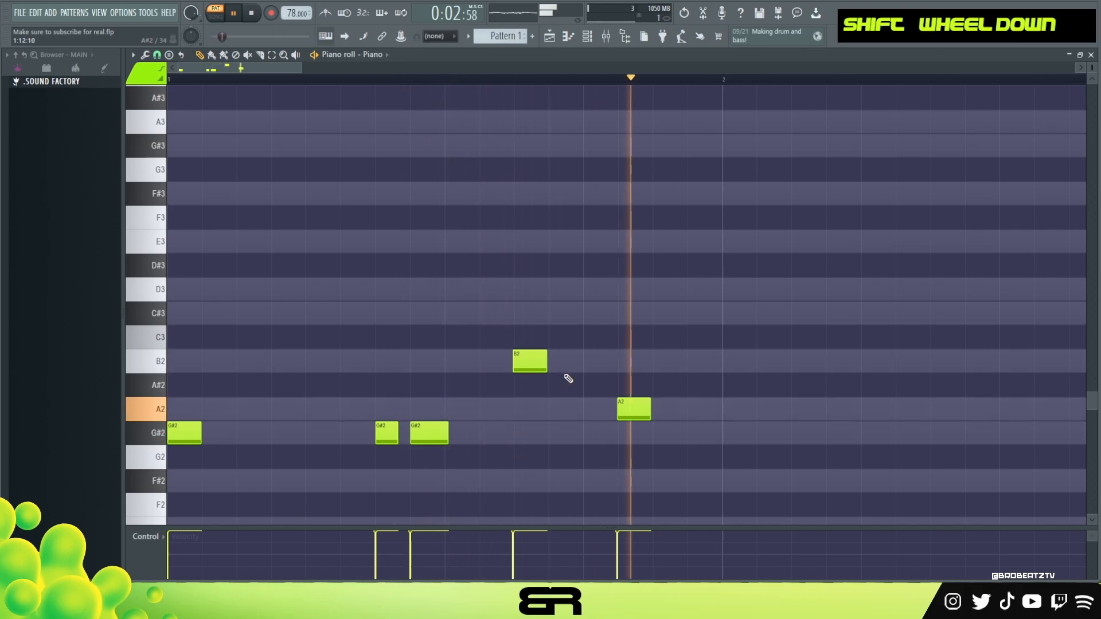
pyautogui.press('space')
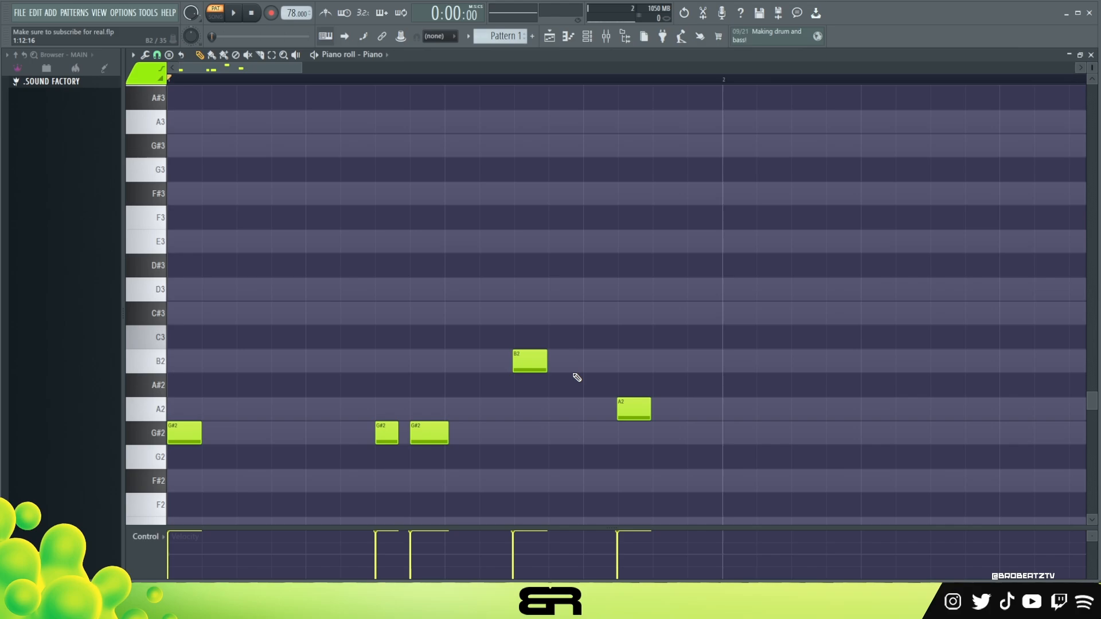
pyautogui.press('alt')
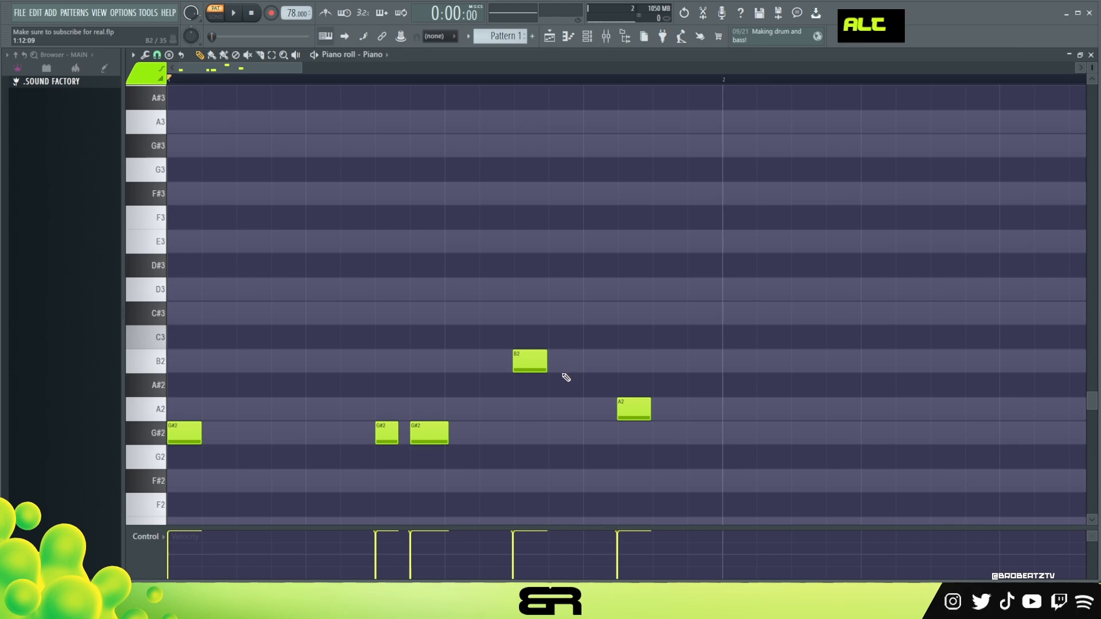
pyautogui.press('ctrl')
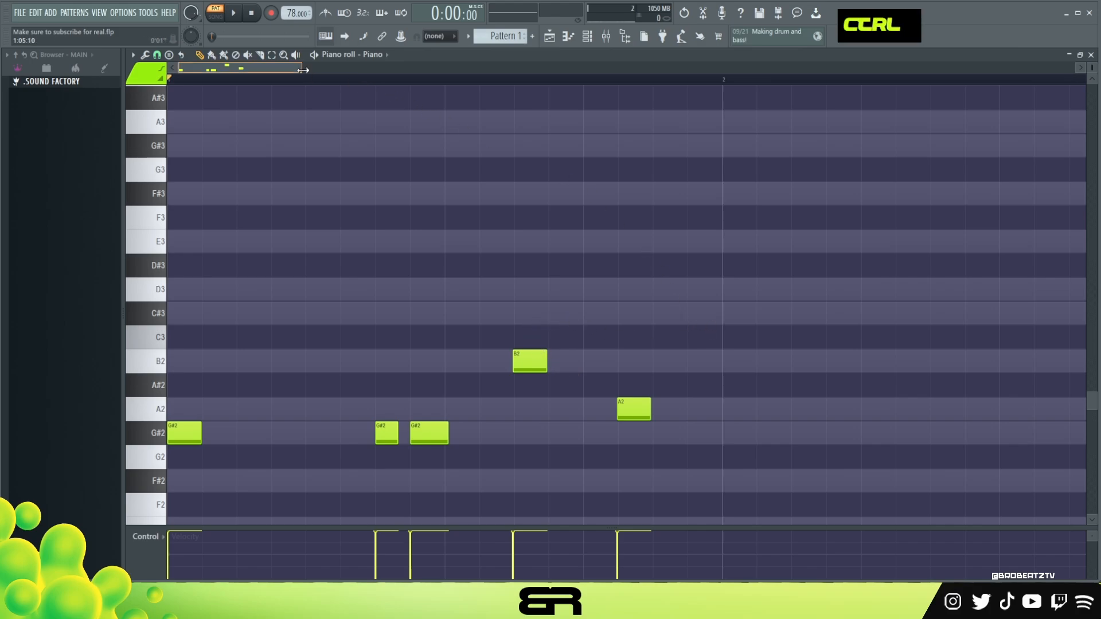
# Duplicate the bar 1 melody into bar 2
pyautogui.moveTo(303, 70); pyautogui.dragTo(410, 70)
pyautogui.scroll(-2, 459, 149)
pyautogui.keyDown('ctrl'); pyautogui.moveTo(513, 182); pyautogui.dragTo(468, 313); pyautogui.keyUp('ctrl')
# Select all the notes in both bars and add a copy of them one octave higher
pyautogui.hotkey('ctrl', 'a')
pyautogui.scroll(3, 445, 369)
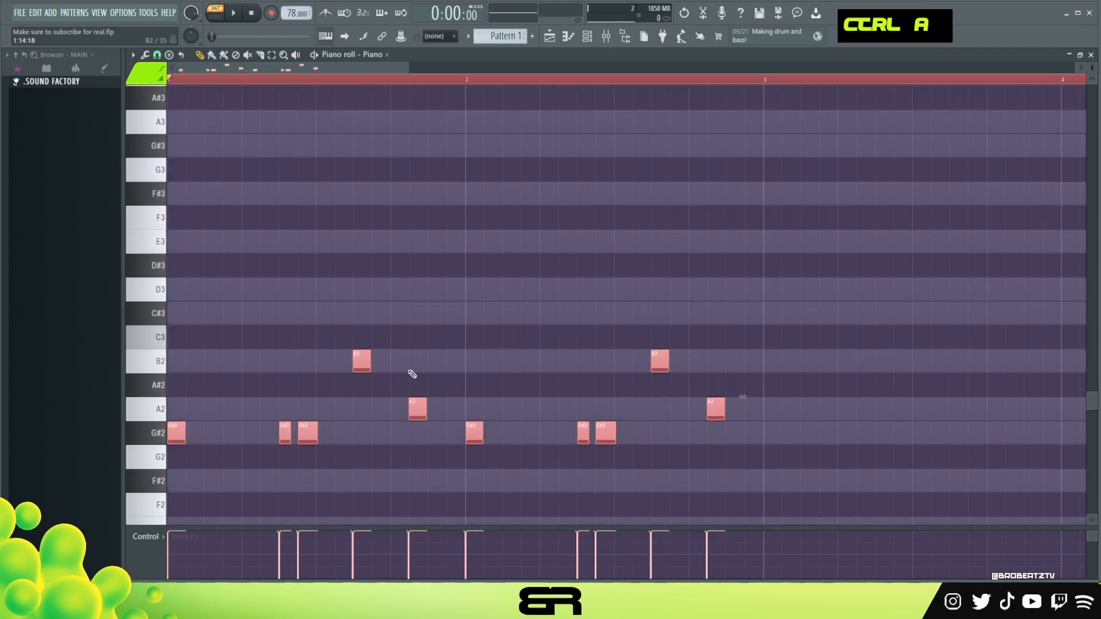
pyautogui.scroll(-3, 229, 401)
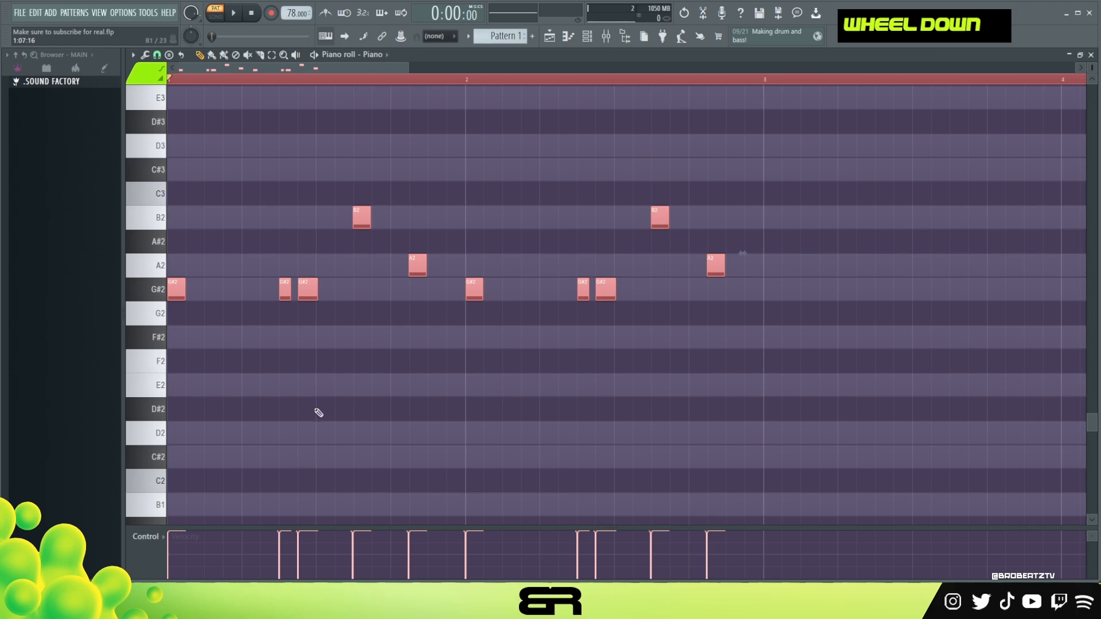
pyautogui.click(156, 295)
pyautogui.moveTo(156, 296); pyautogui.dragTo(159, 408)
pyautogui.click(161, 378)
pyautogui.click(162, 291)
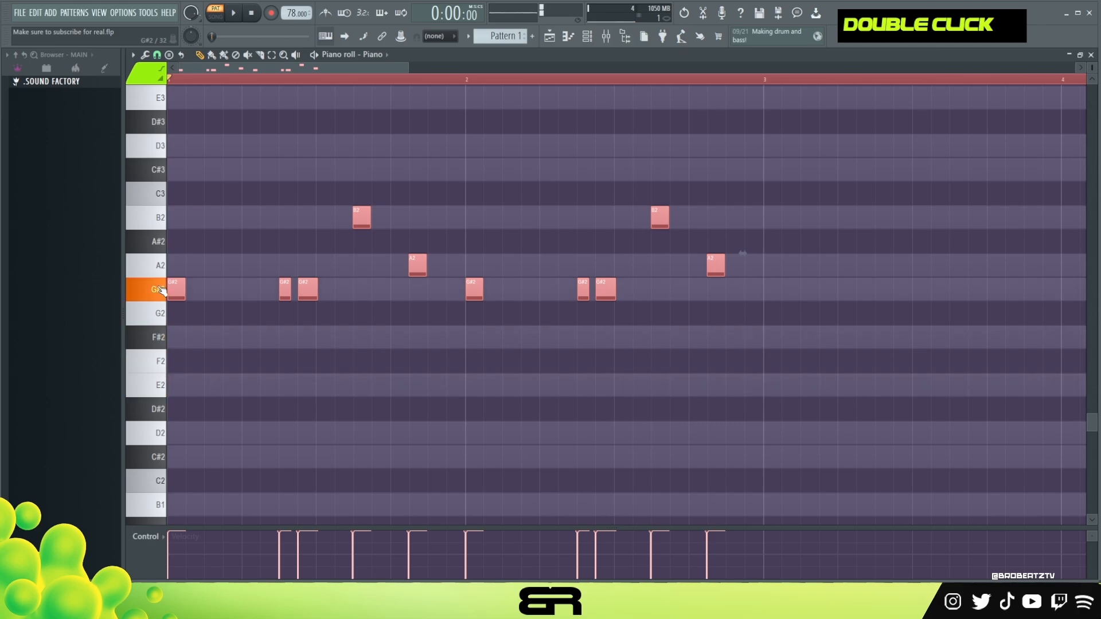
pyautogui.click(161, 368)
pyautogui.scroll(1, 228, 353)
pyautogui.keyDown('shift'); pyautogui.click(181, 363); pyautogui.keyUp('shift')
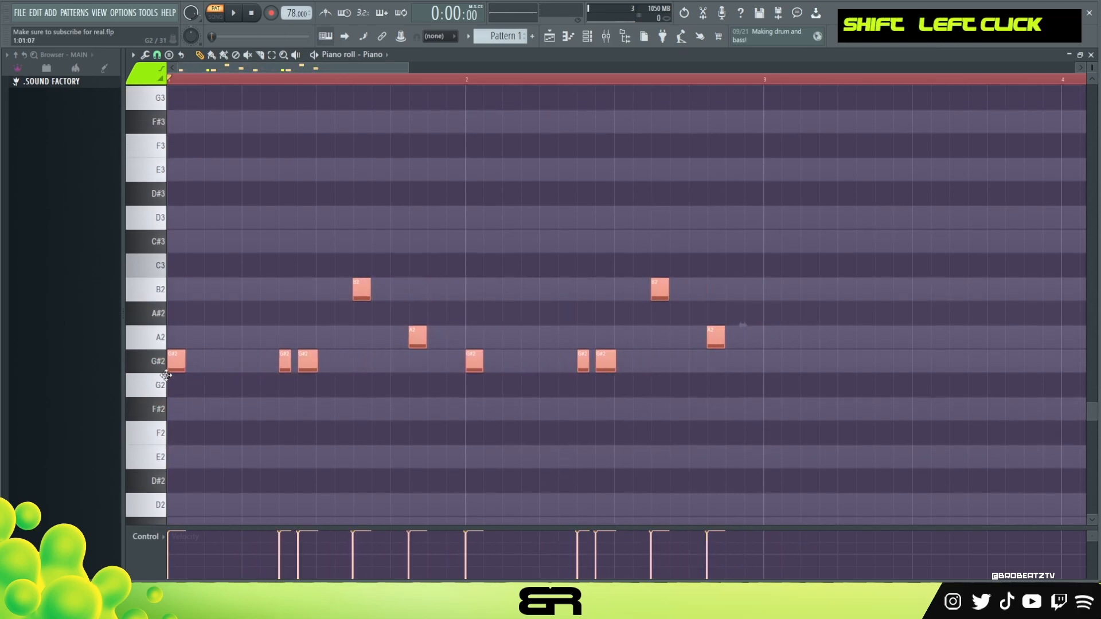
pyautogui.hotkey('ctrl', 'Up')
pyautogui.scroll(3, 354, 210)
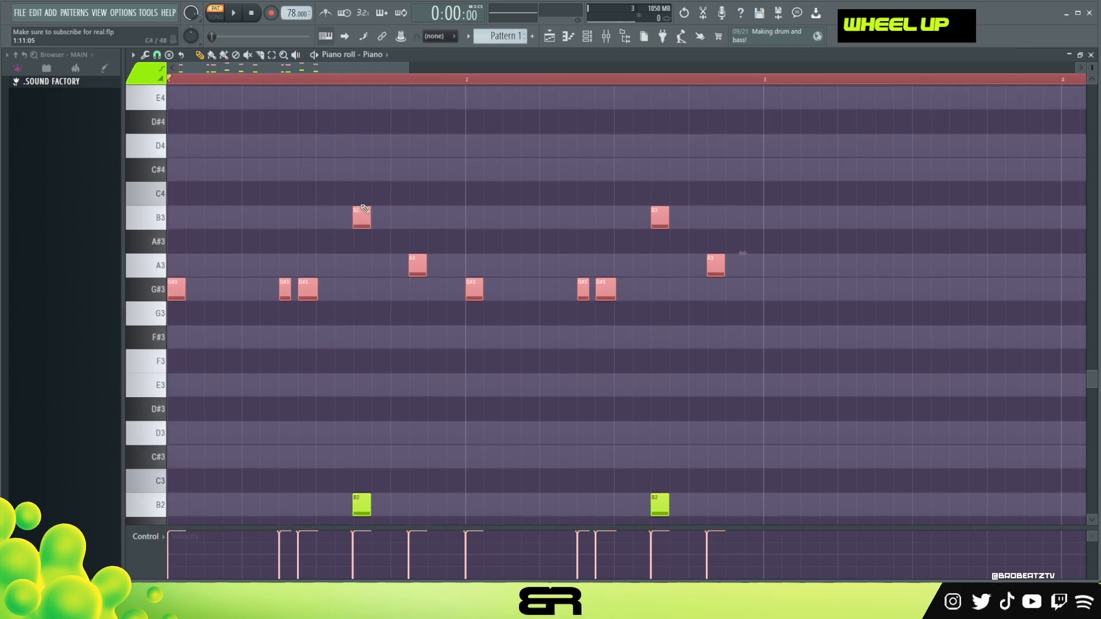
# Select the upper-octave notes and lower their velocity slightly while the pattern plays
pyautogui.keyDown('ctrl'); pyautogui.rightClick(334, 209); pyautogui.keyUp('ctrl')
pyautogui.keyDown('ctrl'); pyautogui.rightClick(332, 184); pyautogui.keyUp('ctrl')
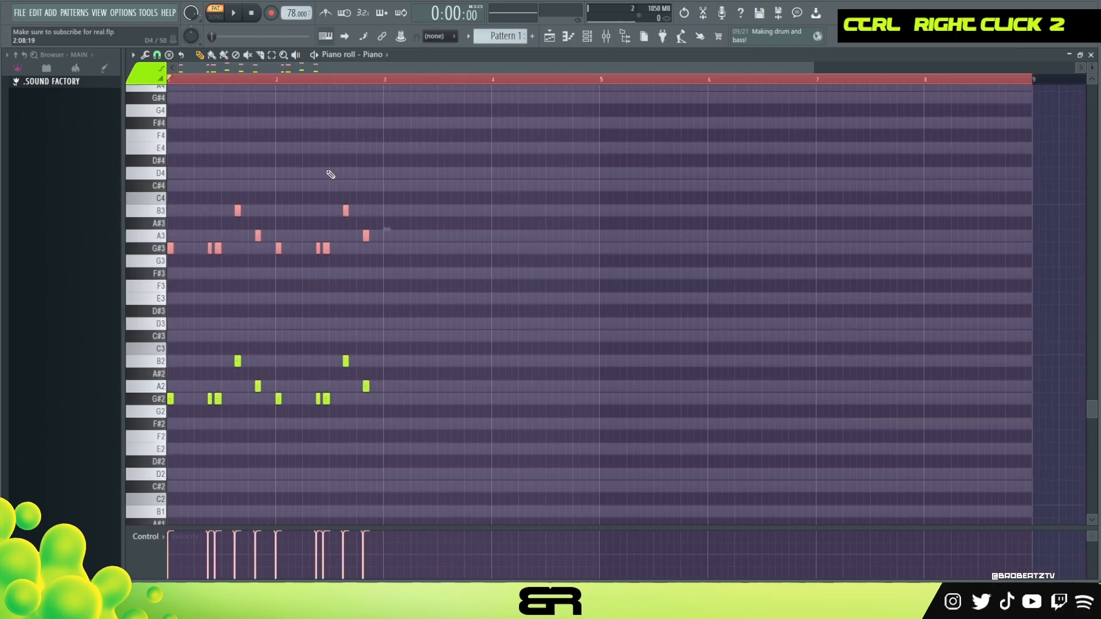
pyautogui.press('space')
pyautogui.moveTo(468, 172); pyautogui.dragTo(169, 263)
pyautogui.scroll(-4, 382, 240)
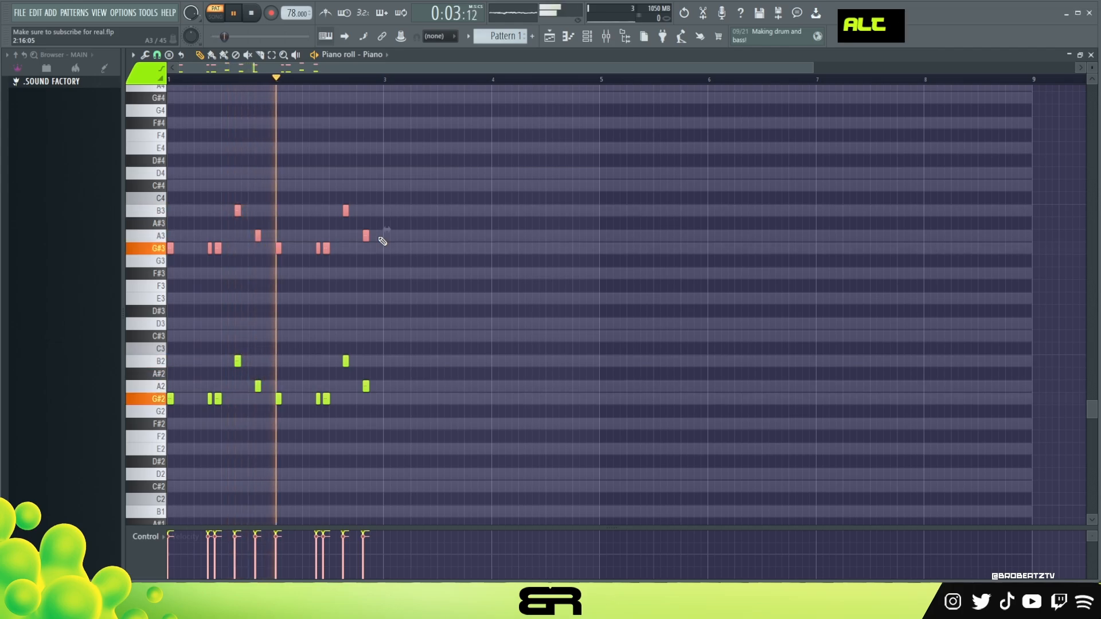
pyautogui.rightClick(382, 241)
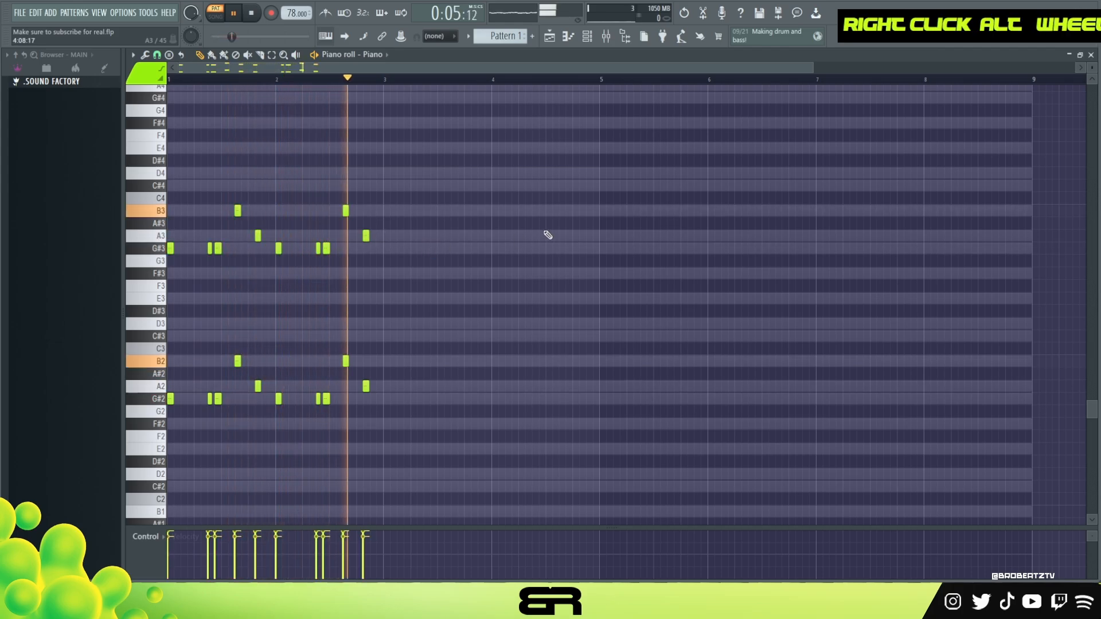
pyautogui.press('space')
# Try swapping the notes on steps 7 and 11 of bar 1 in both octaves, and play the pattern
pyautogui.scroll(4, 229, 67)
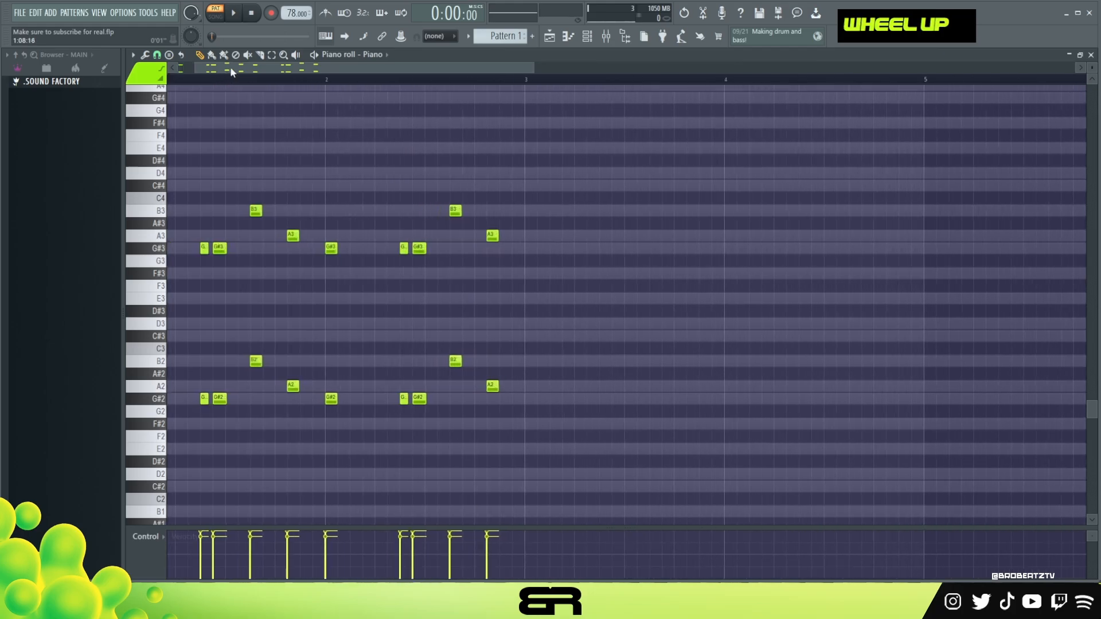
pyautogui.moveTo(279, 195); pyautogui.dragTo(249, 360)
pyautogui.moveTo(239, 234); pyautogui.dragTo(251, 264)
pyautogui.keyDown('ctrl'); pyautogui.click(247, 398); pyautogui.keyUp('ctrl')
pyautogui.moveTo(248, 398); pyautogui.dragTo(296, 400)
pyautogui.press('space')
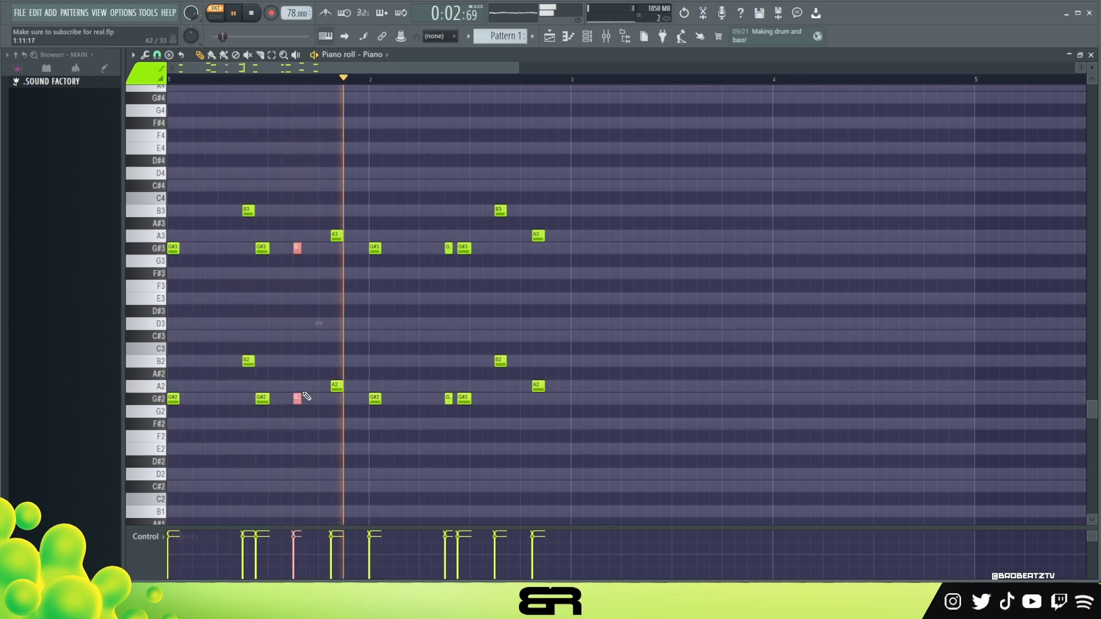
pyautogui.press('space')
# Delete all the bar 1 notes and replace them with a copy of the bar 2 notes
pyautogui.moveTo(364, 193); pyautogui.dragTo(167, 442)
pyautogui.press('Delete')
pyautogui.moveTo(281, 155); pyautogui.dragTo(608, 443)
pyautogui.moveTo(376, 248); pyautogui.dragTo(174, 248)
pyautogui.rightClick(212, 180)
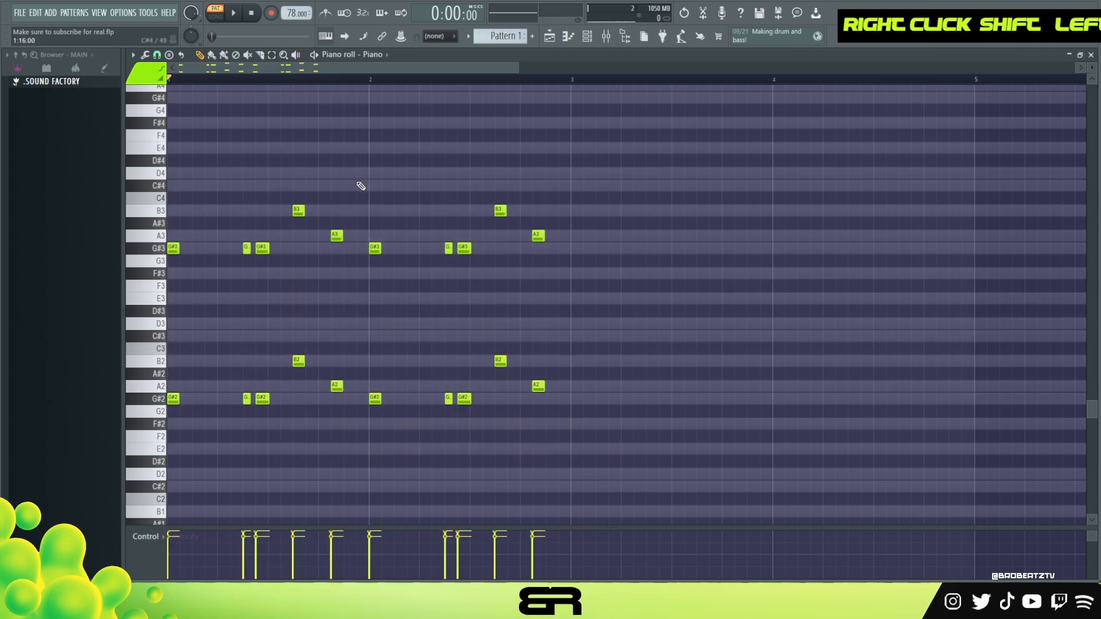
pyautogui.rightClick(438, 184)
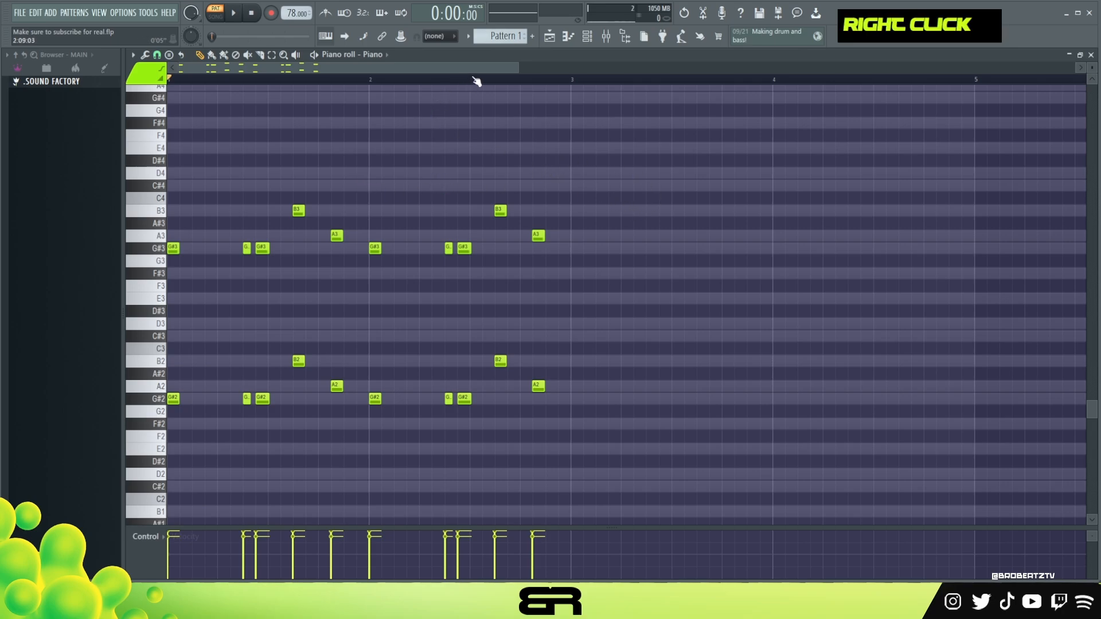
pyautogui.moveTo(519, 67); pyautogui.dragTo(535, 86)
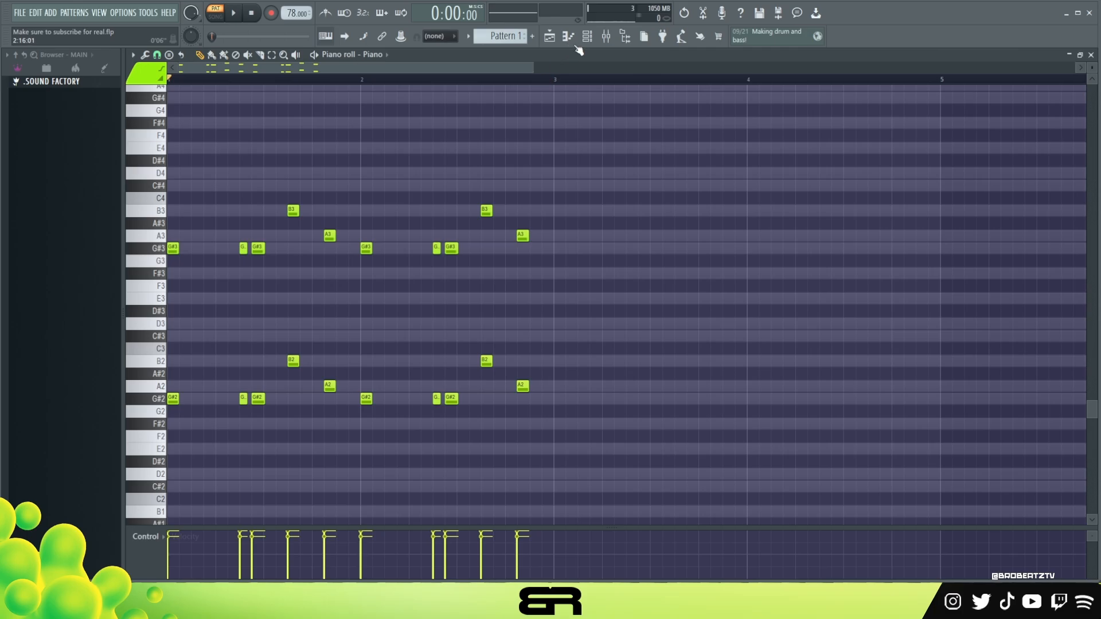
# Copy the lower-octave piano notes from both bars and paste them into the GloRilla - 808 3 channel
pyautogui.click(569, 38)
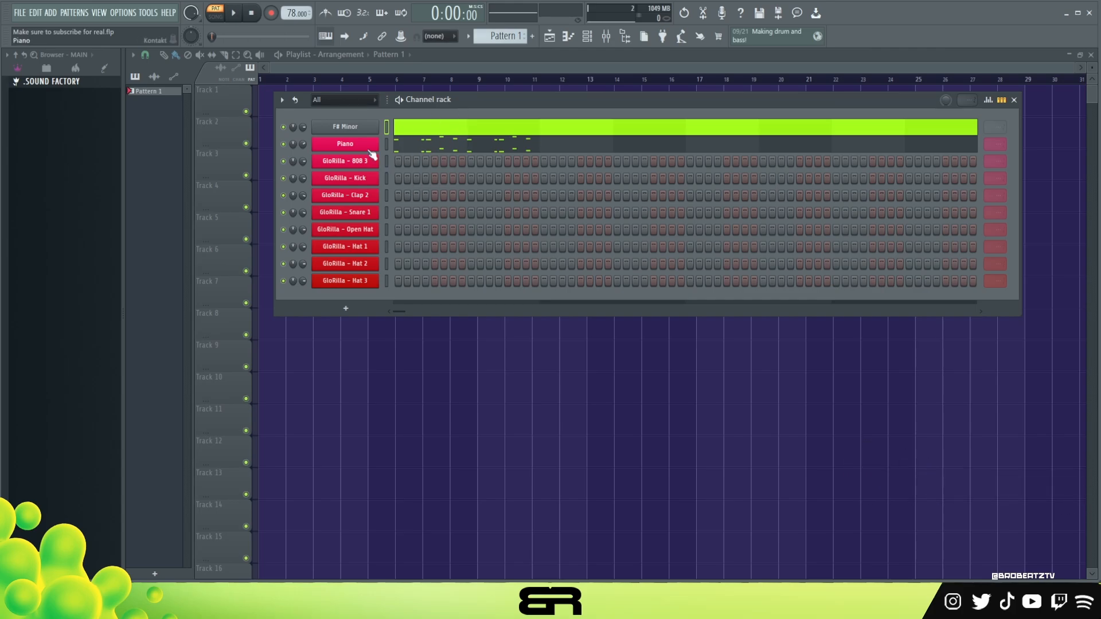
pyautogui.keyDown('ctrl'); pyautogui.click(360, 165); pyautogui.keyUp('ctrl')
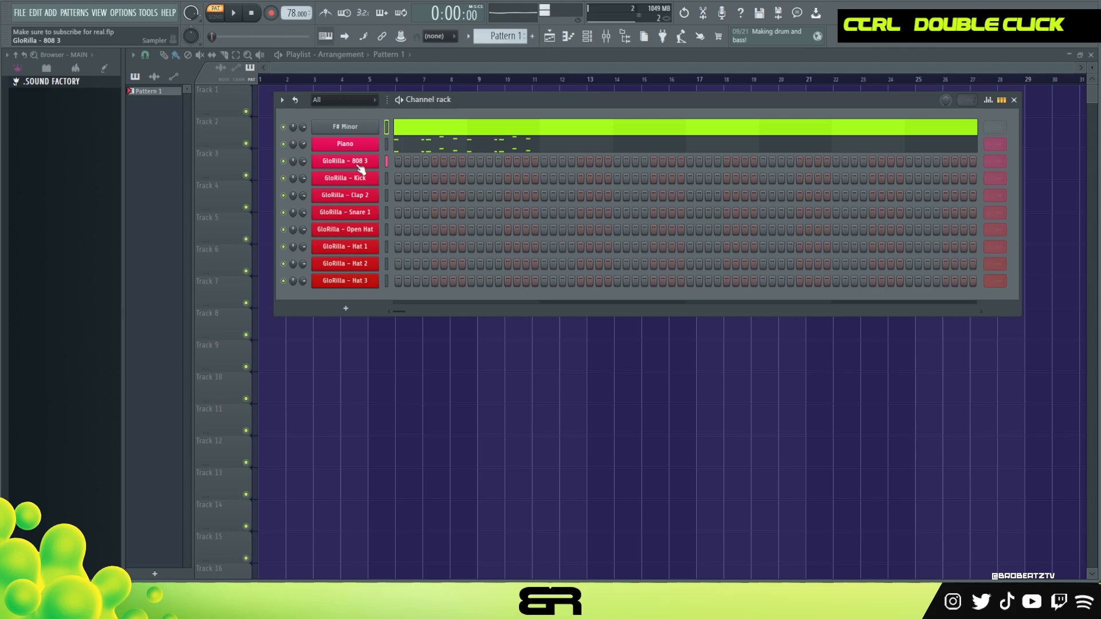
pyautogui.click(429, 146)
pyautogui.scroll(-4, 432, 155)
pyautogui.moveTo(609, 243)
pyautogui.mouseDown()
pyautogui.moveTo(480, 319)
pyautogui.moveTo(168, 378)
pyautogui.mouseUp()
pyautogui.hotkey('ctrl', 'c')
pyautogui.click(587, 37)
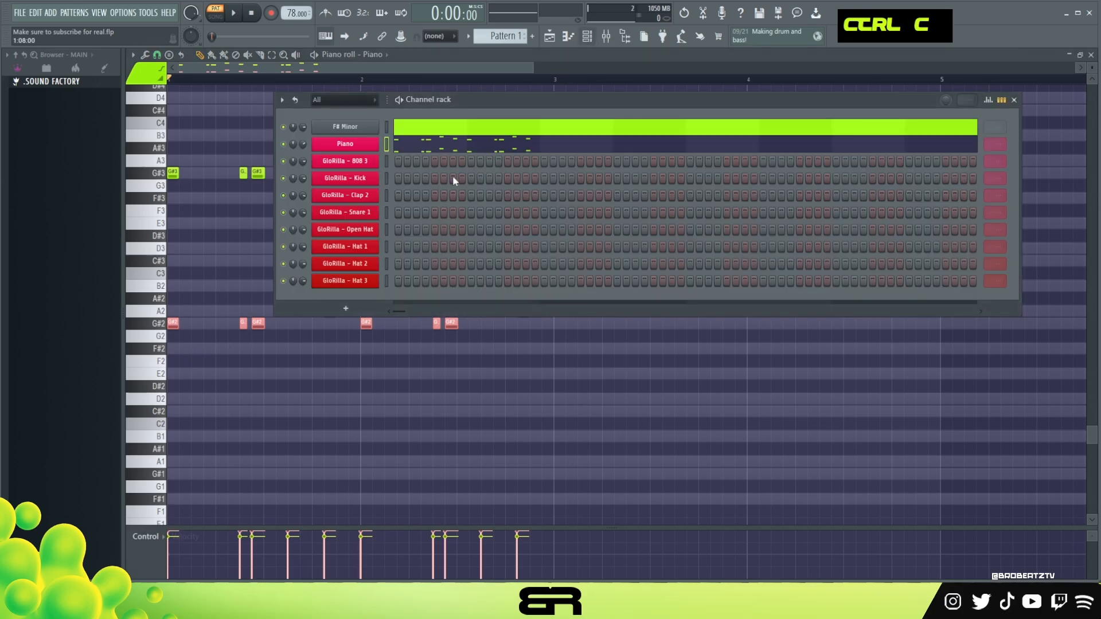
pyautogui.rightClick(372, 161)
pyautogui.click(399, 162)
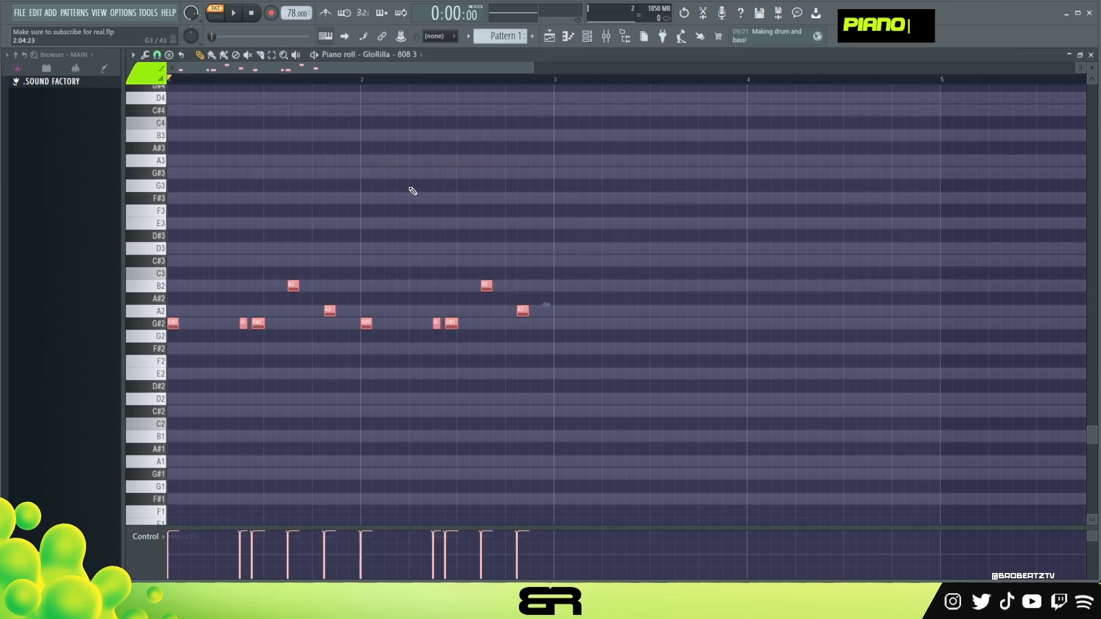
# Raise the pasted 808 notes two octaves so they sit between G#4 and B4, and play the pattern
pyautogui.hotkey('ctrl', 'Up')
pyautogui.scroll(3, 372, 263)
pyautogui.hotkey('ctrl', 'Up')
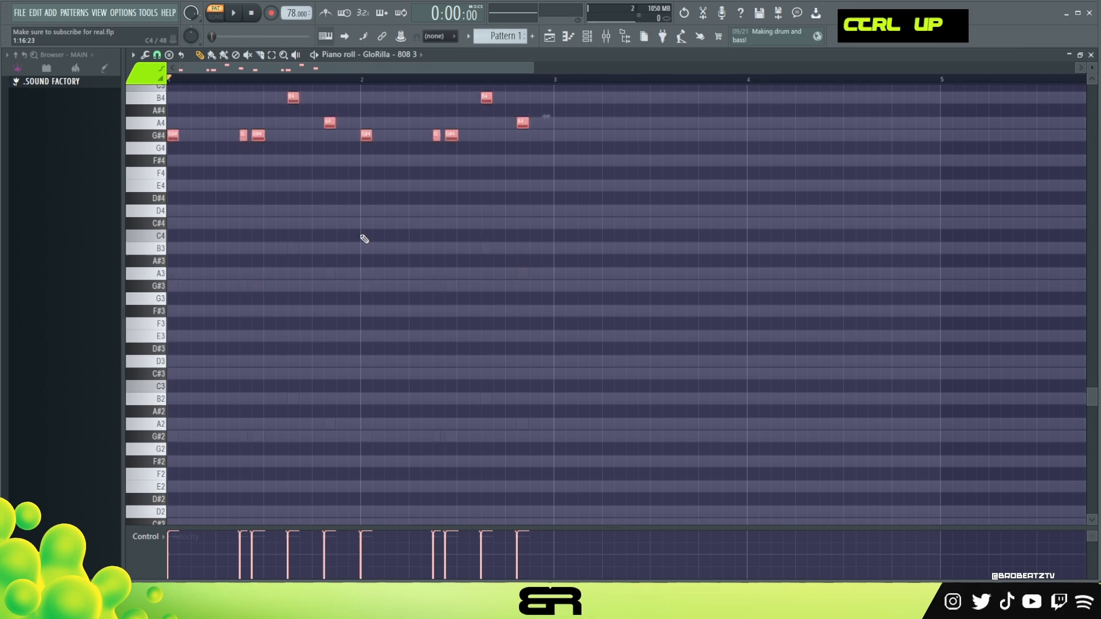
pyautogui.scroll(3, 350, 237)
pyautogui.press('space')
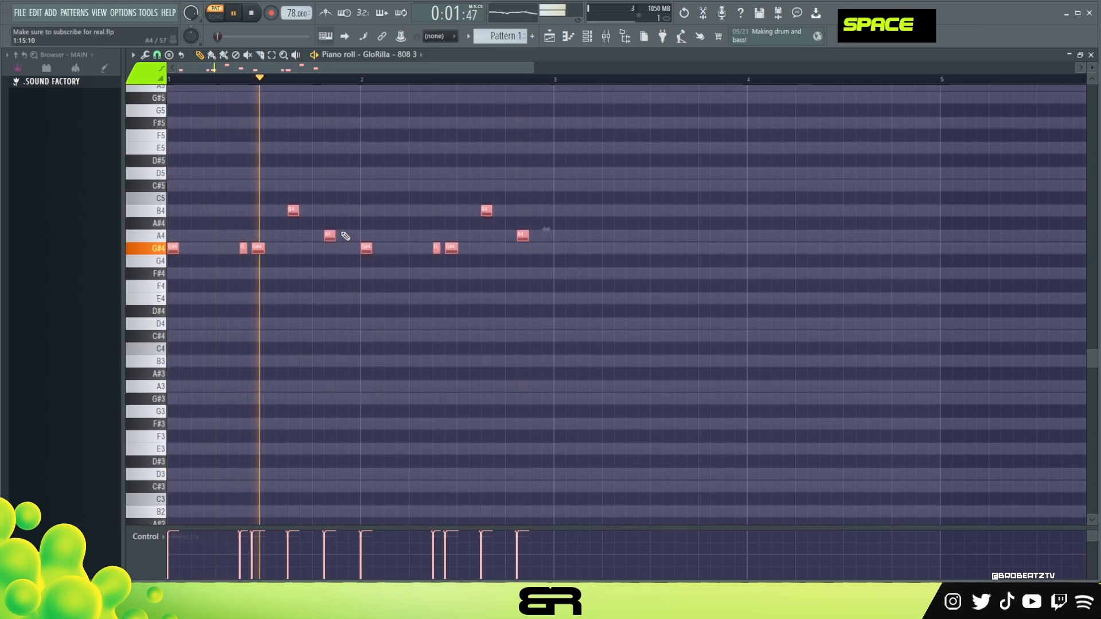
pyautogui.rightClick(541, 312)
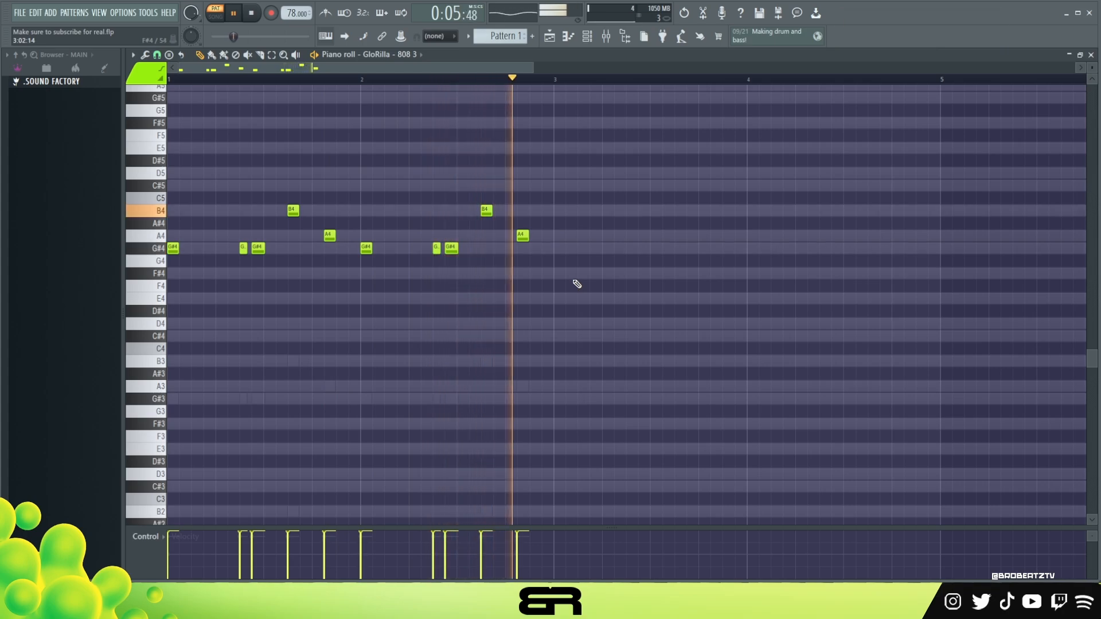
pyautogui.press('space')
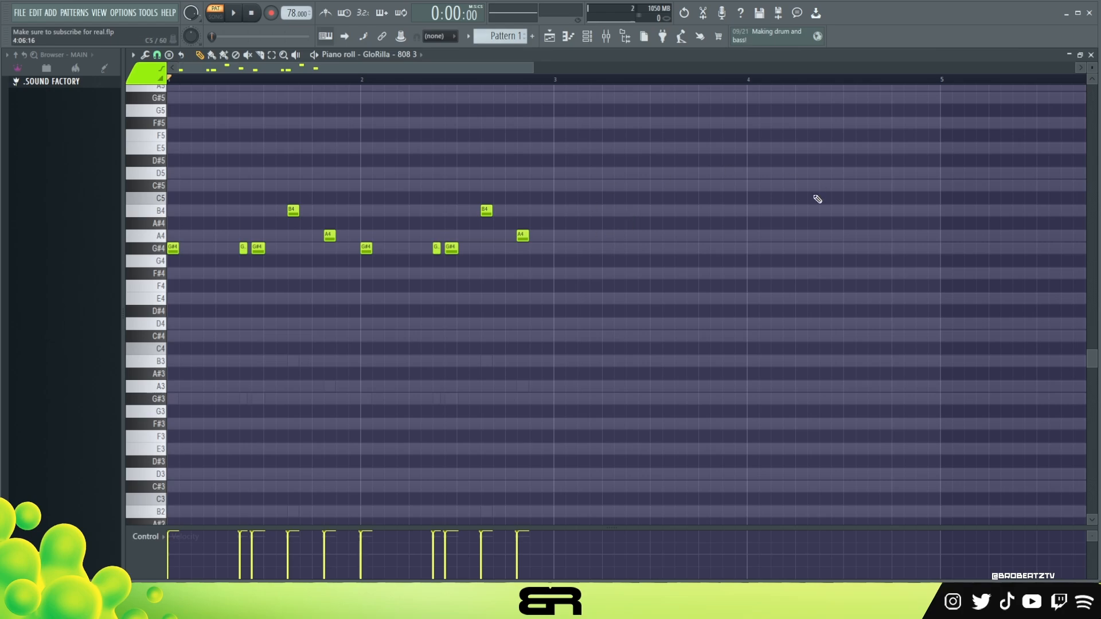
# Add a copy of the first G#4 808 note on step 4 of bar 1 and play the pattern
pyautogui.press('ctrl')
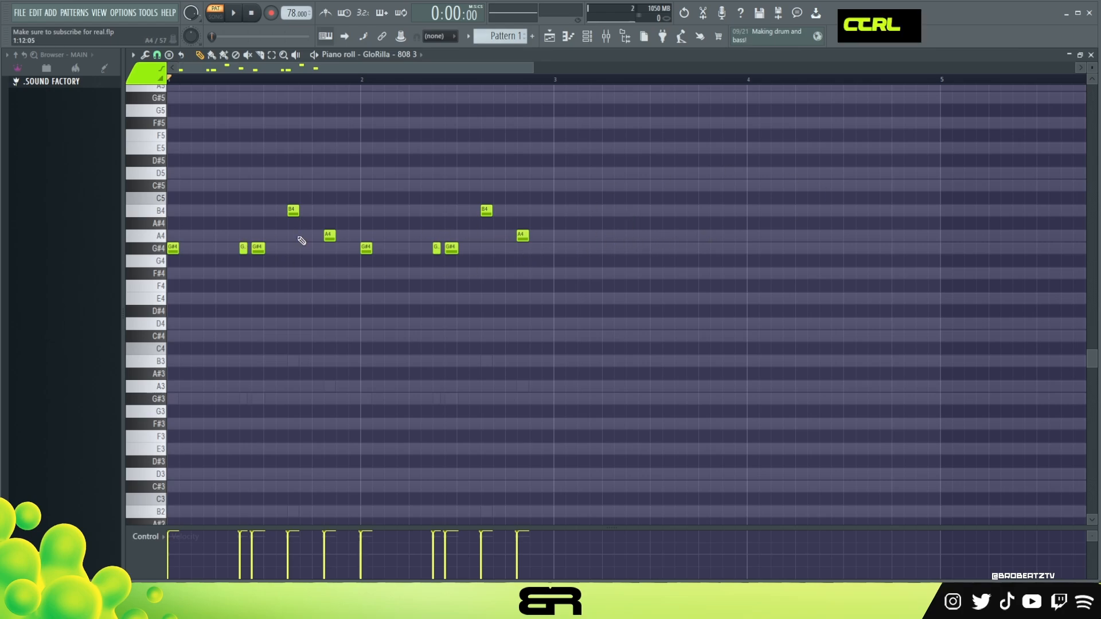
pyautogui.keyDown('ctrl'); pyautogui.click(173, 247); pyautogui.keyUp('ctrl')
pyautogui.moveTo(173, 247); pyautogui.dragTo(208, 247)
pyautogui.press('space')
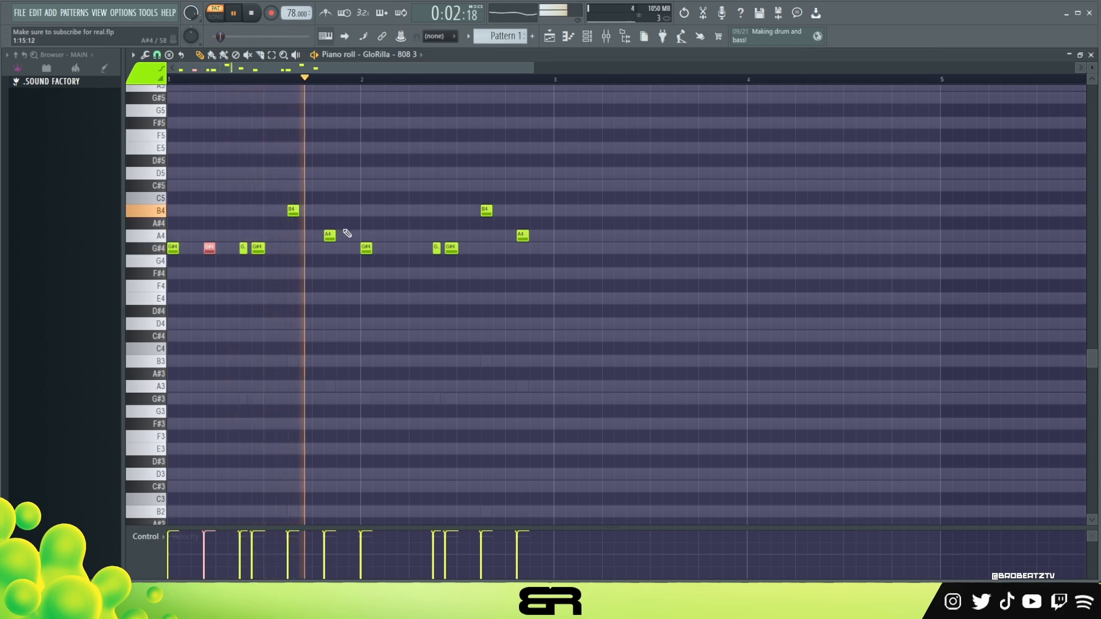
pyautogui.press('space')
# Move the extra G#4 808 note to step 4 of bar 2 and play the pattern
pyautogui.moveTo(210, 249); pyautogui.dragTo(403, 256)
pyautogui.rightClick(400, 271)
pyautogui.press('space')
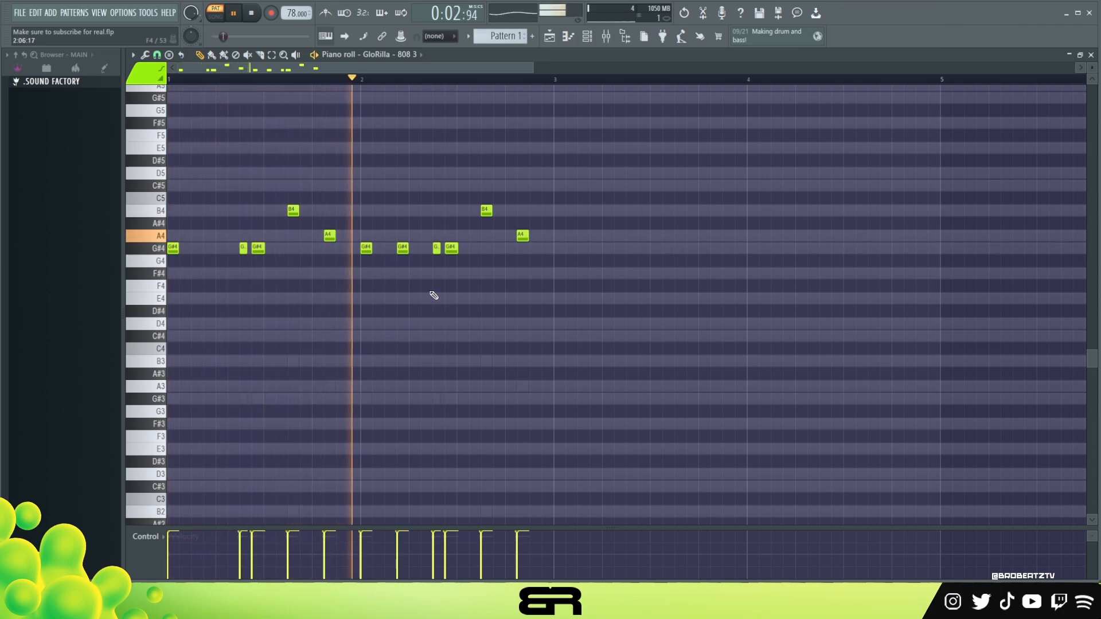
pyautogui.rightClick(416, 284)
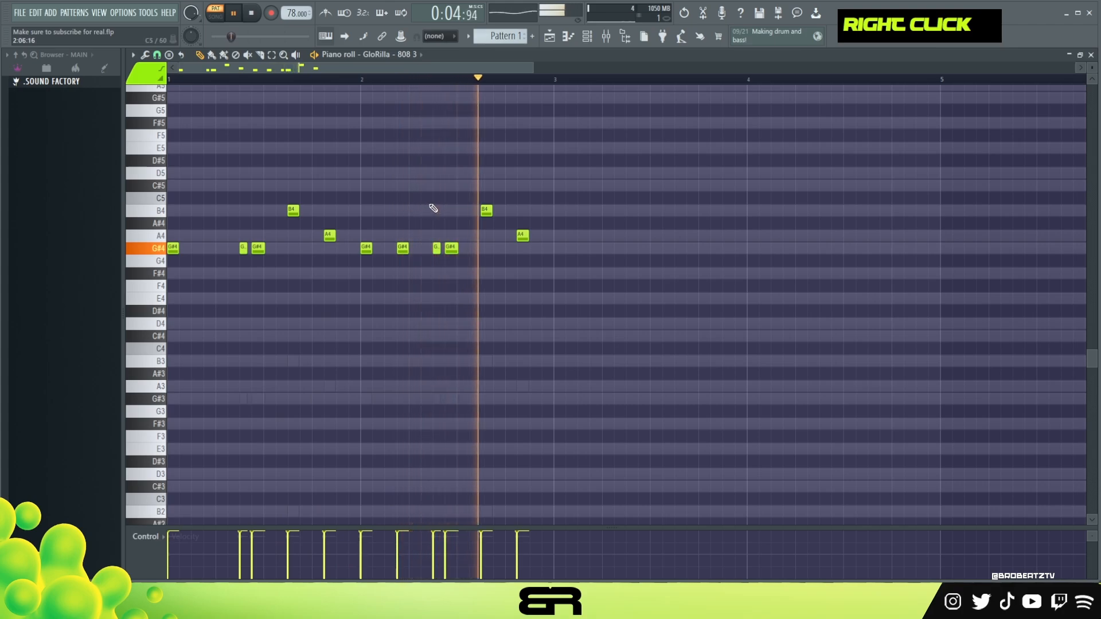
pyautogui.press('space')
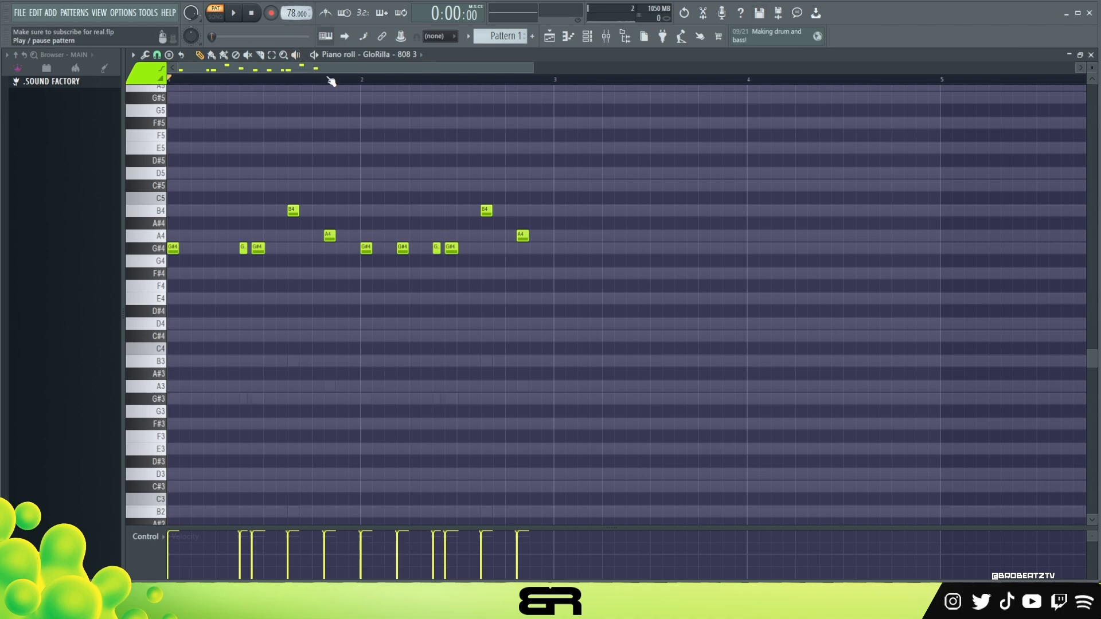
# Copy all the 808 notes to bar 5 and stretch the copies to 200% of their length
pyautogui.moveTo(638, 153); pyautogui.dragTo(167, 305)
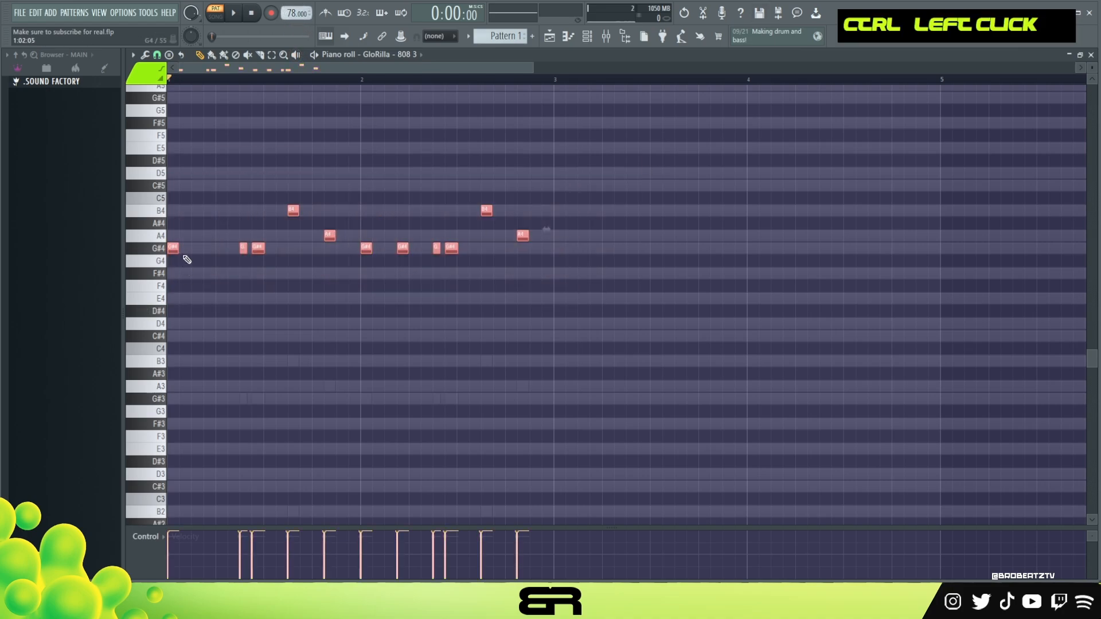
pyautogui.moveTo(177, 251); pyautogui.dragTo(948, 257)
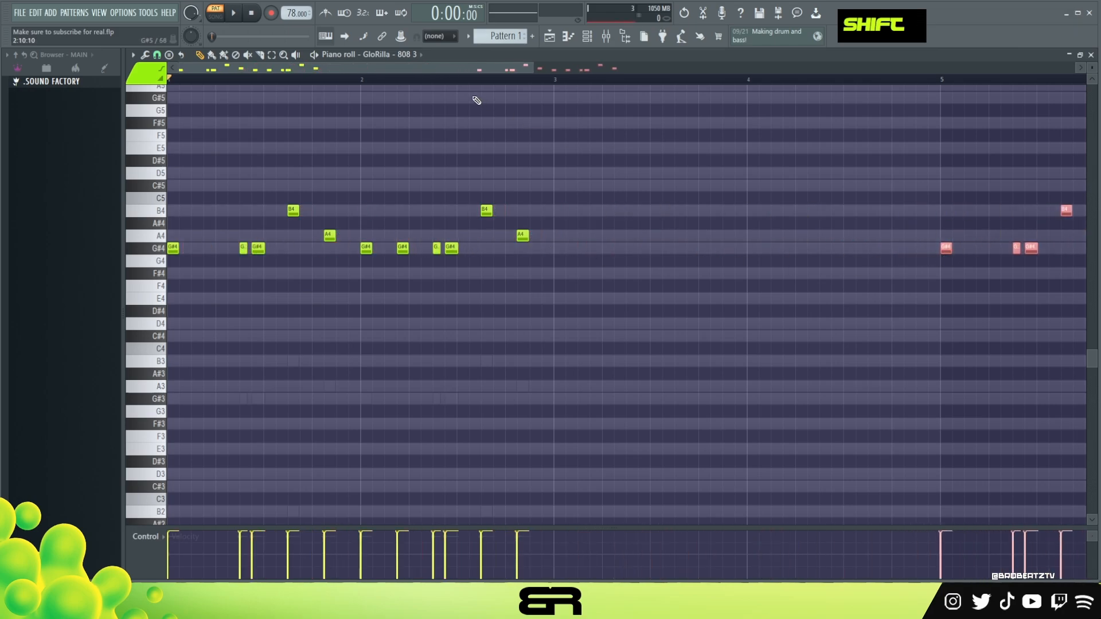
pyautogui.moveTo(439, 67); pyautogui.dragTo(723, 91)
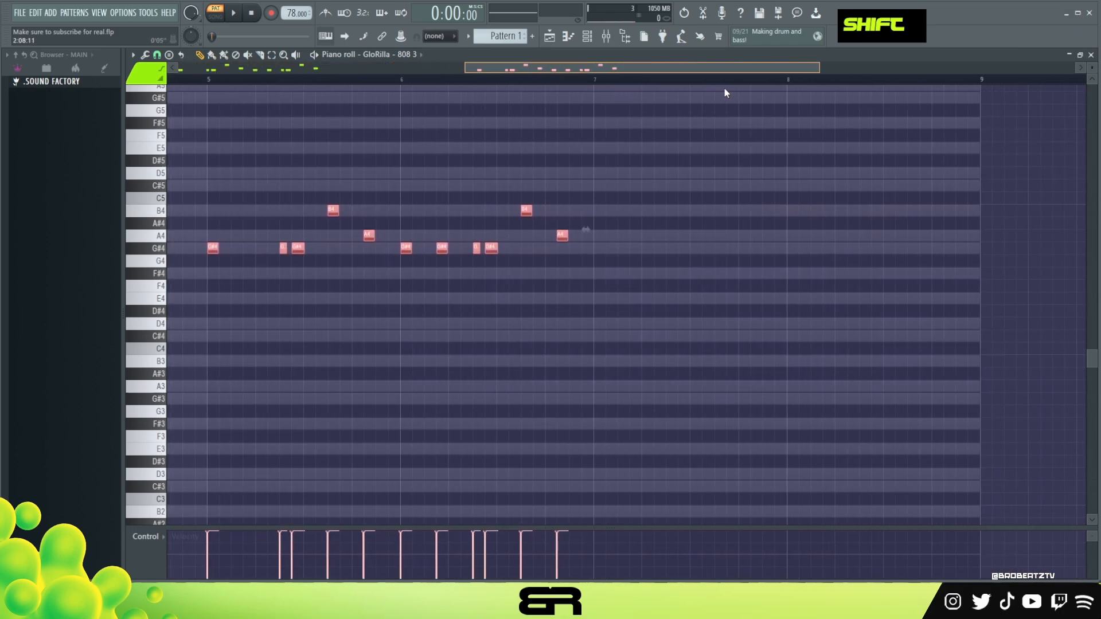
pyautogui.moveTo(563, 231); pyautogui.dragTo(928, 232)
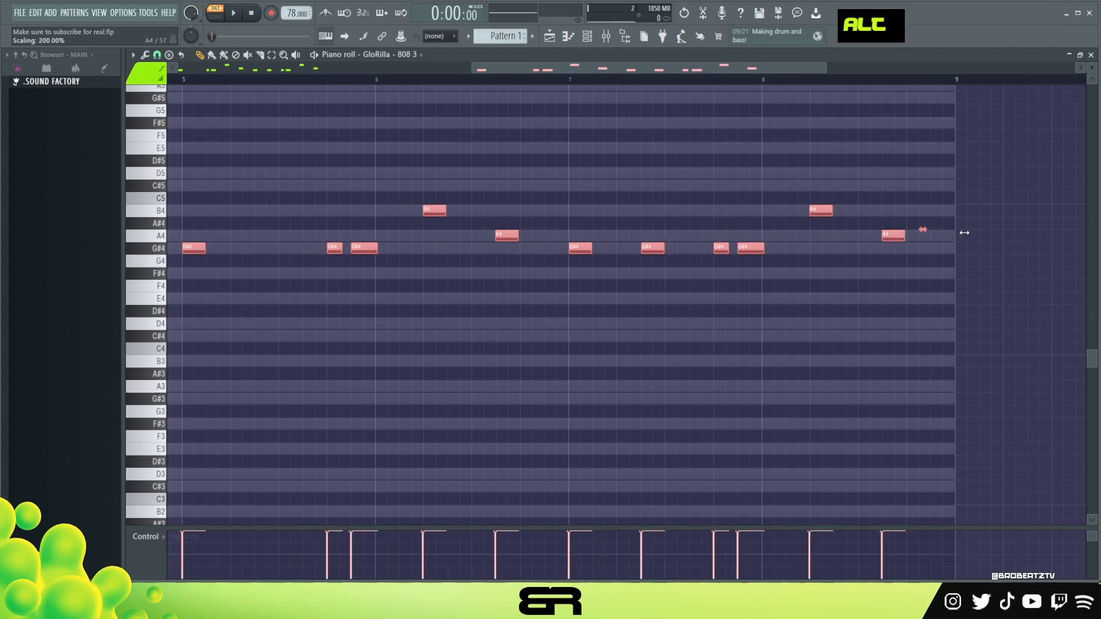
pyautogui.rightClick(932, 284)
# Try quick-quantizing the stretched 808 notes and undo the change
pyautogui.moveTo(929, 157); pyautogui.dragTo(304, 270)
pyautogui.hotkey('ctrl', 'a')
pyautogui.hotkey('ctrl', 'q')
pyautogui.rightClick(327, 238)
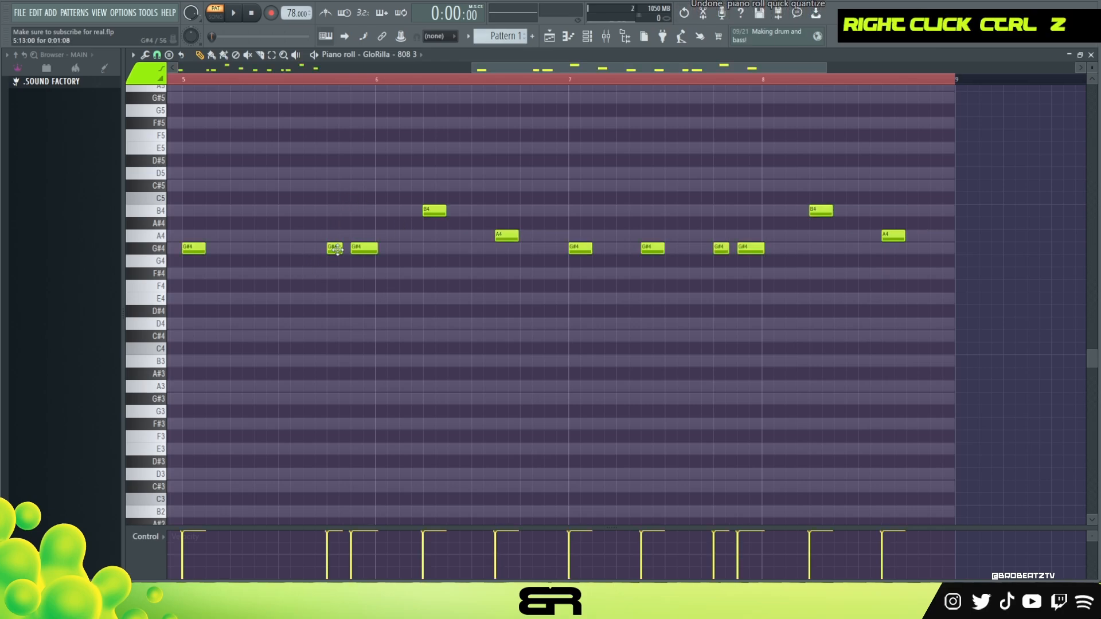
pyautogui.hotkey('ctrl', 'z')
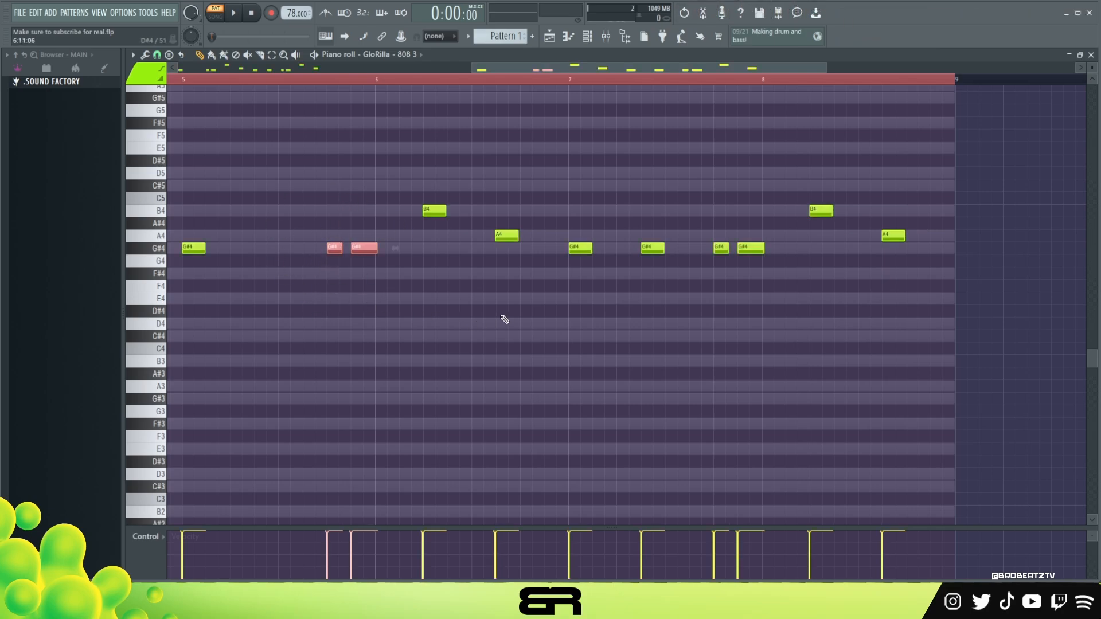
# Select all the stretched 808 notes from bar 5 onward and scale them to 50%
pyautogui.rightClick(292, 11)
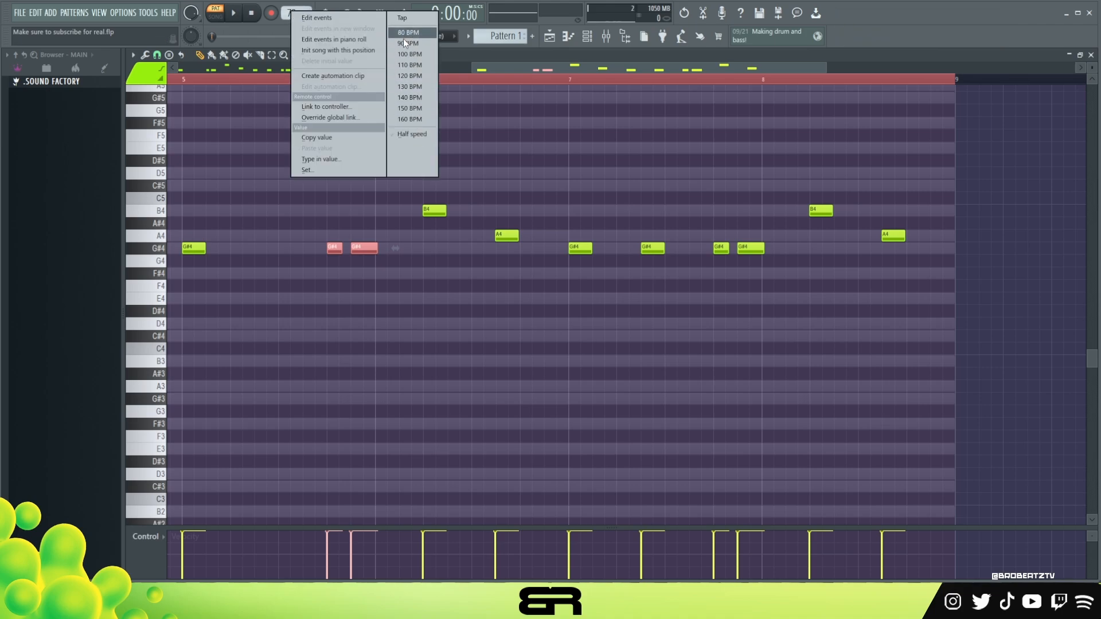
pyautogui.rightClick(533, 119)
pyautogui.moveTo(953, 195); pyautogui.dragTo(208, 301)
pyautogui.keyDown('alt'); pyautogui.click(919, 230); pyautogui.keyUp('alt')
pyautogui.moveTo(919, 230); pyautogui.dragTo(559, 231)
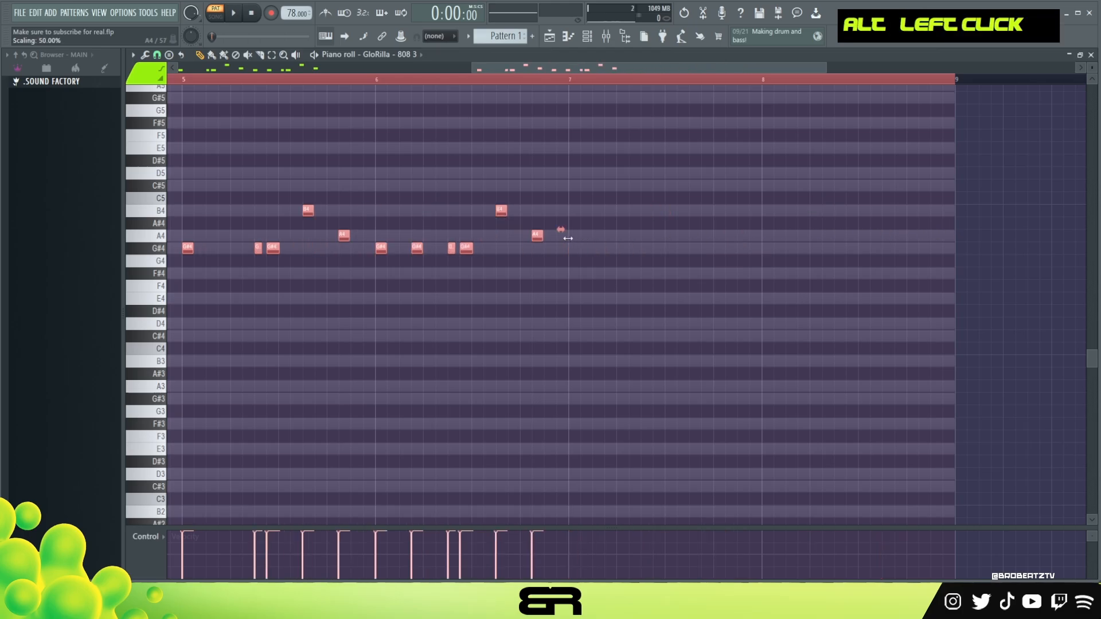
pyautogui.rightClick(667, 189)
# Delete the copied 808 notes in bars 5 and 6 and play the pattern
pyautogui.moveTo(570, 70); pyautogui.dragTo(172, 137)
pyautogui.moveTo(533, 65); pyautogui.dragTo(714, 69)
pyautogui.moveTo(608, 180); pyautogui.dragTo(940, 272)
pyautogui.press('Delete')
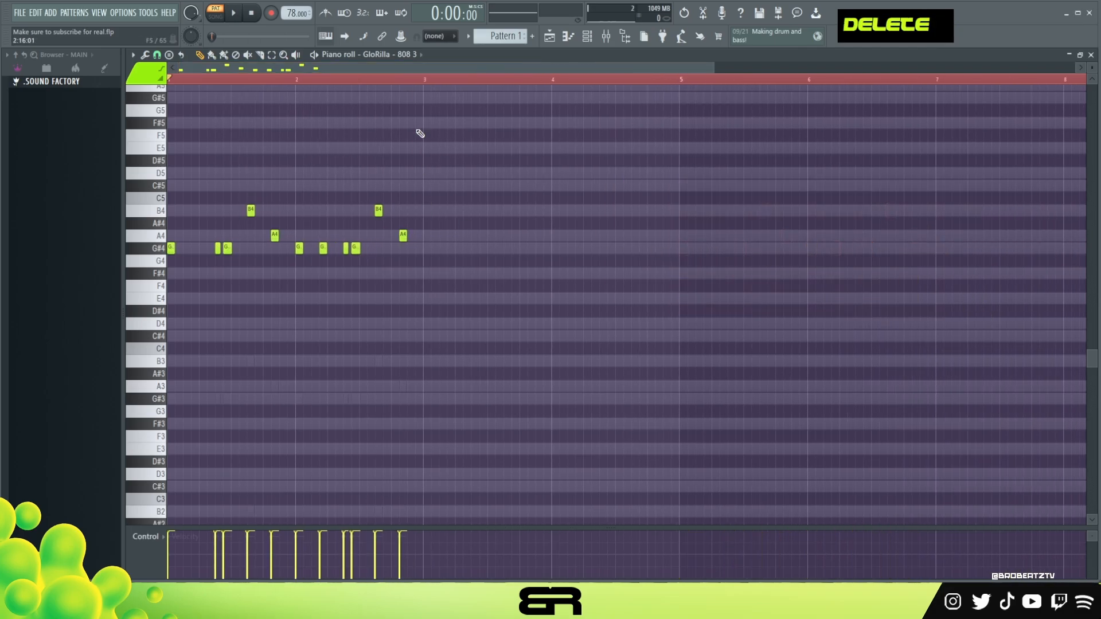
pyautogui.doubleClick(299, 82)
pyautogui.press('space')
pyautogui.press('space')
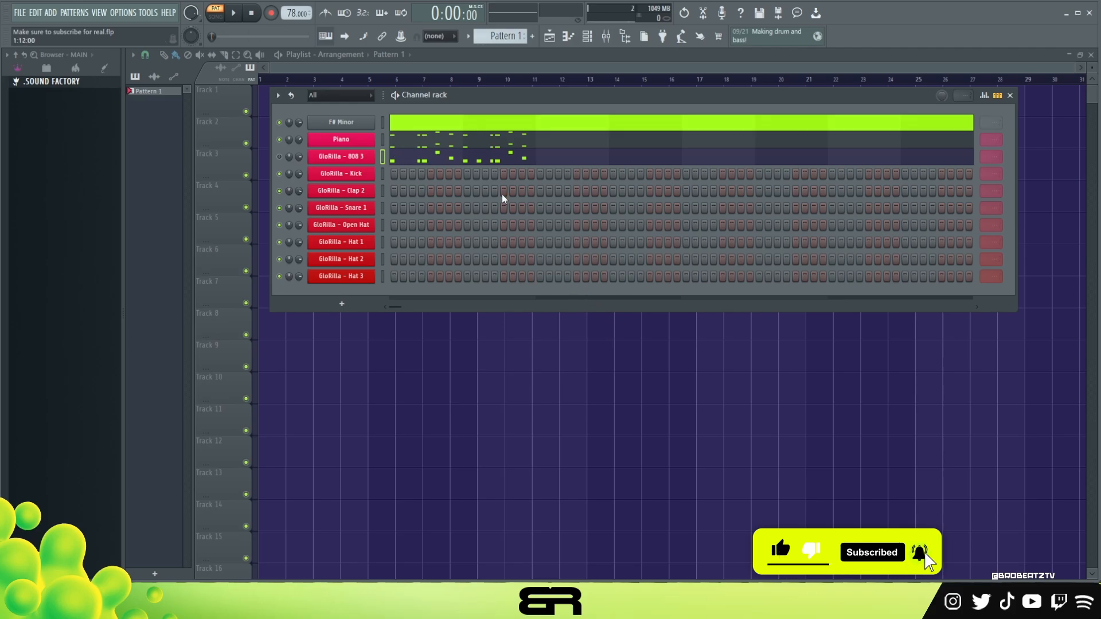
pyautogui.click(394, 276)
pyautogui.click(439, 276)
pyautogui.click(449, 276)
pyautogui.rightClick(449, 276)
pyautogui.rightClick(439, 276)
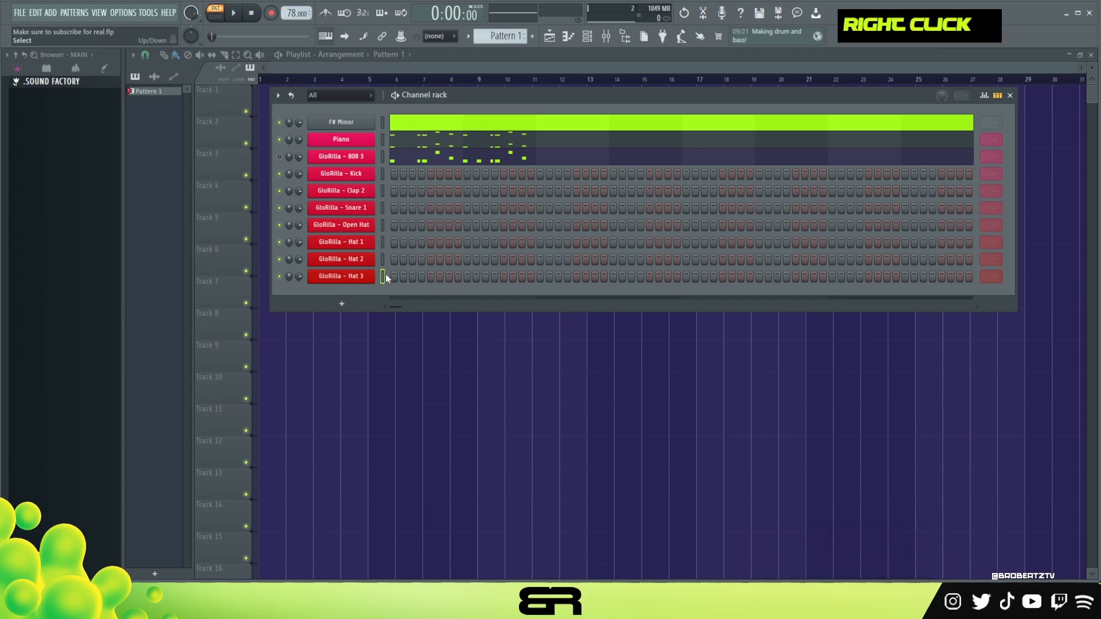
pyautogui.moveTo(440, 259); pyautogui.dragTo(476, 259)
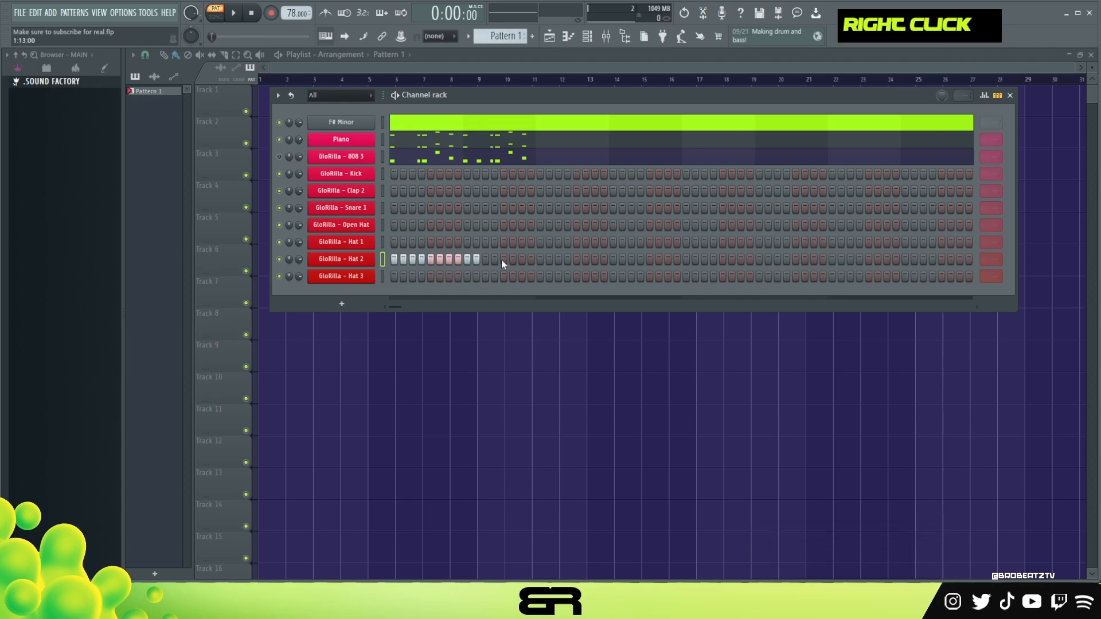
pyautogui.rightClick(476, 260)
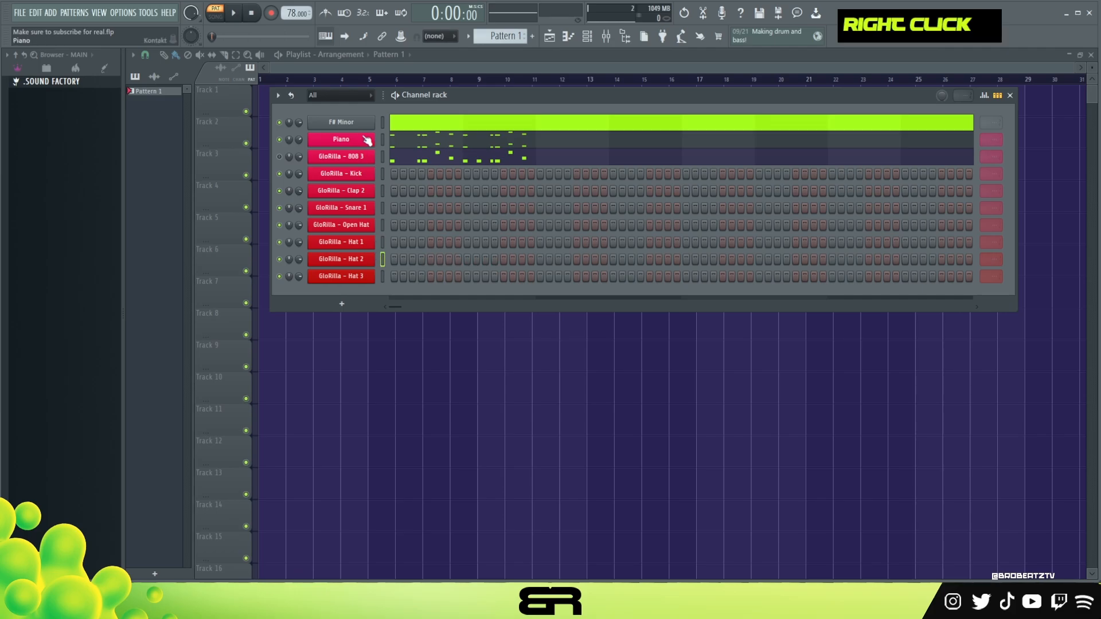
# Delete the F# Minor channel from the channel rack
pyautogui.rightClick(354, 124)
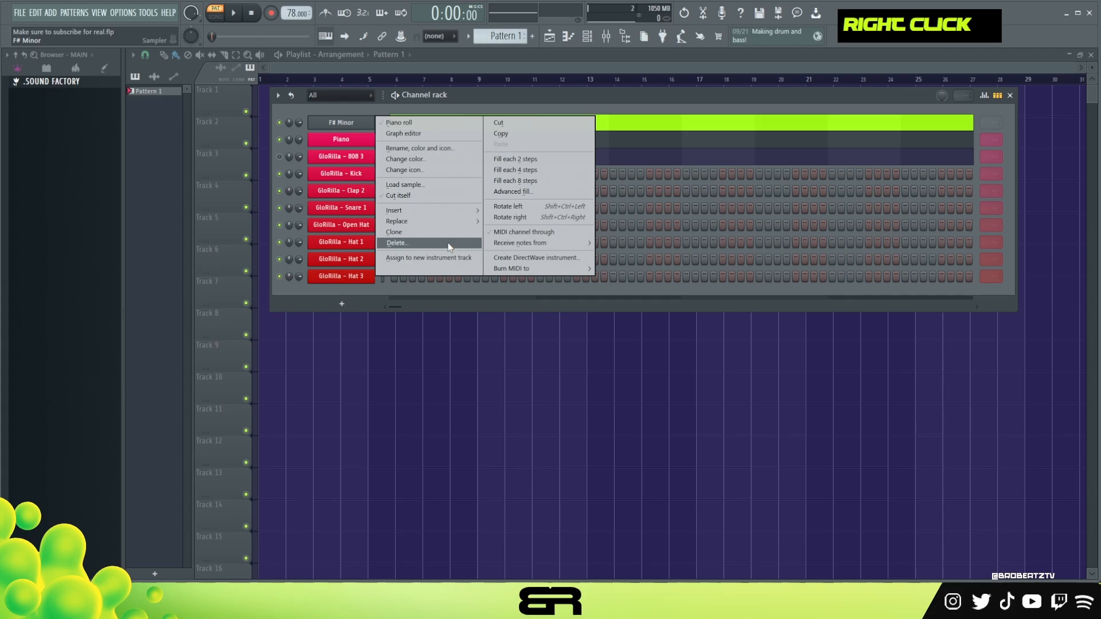
pyautogui.click(403, 242)
pyautogui.click(596, 323)
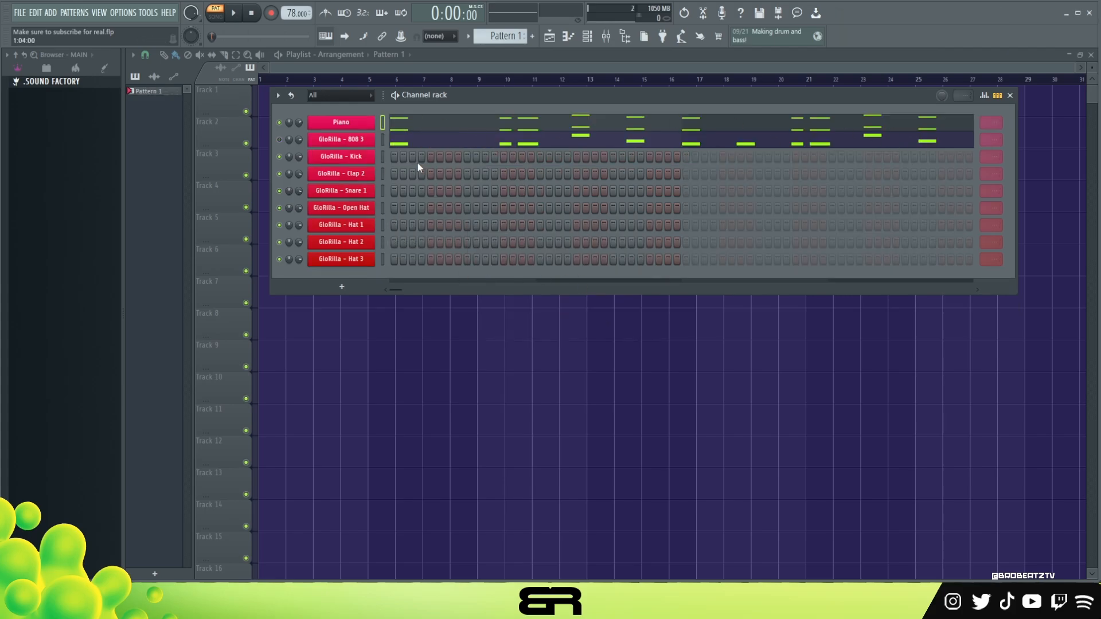
# Place GloRilla - Kick hits on steps 1, 2 and 4, checking them with playback
pyautogui.click(394, 158)
pyautogui.click(402, 159)
pyautogui.press('space')
pyautogui.press('space')
pyautogui.press('space')
pyautogui.press('space')
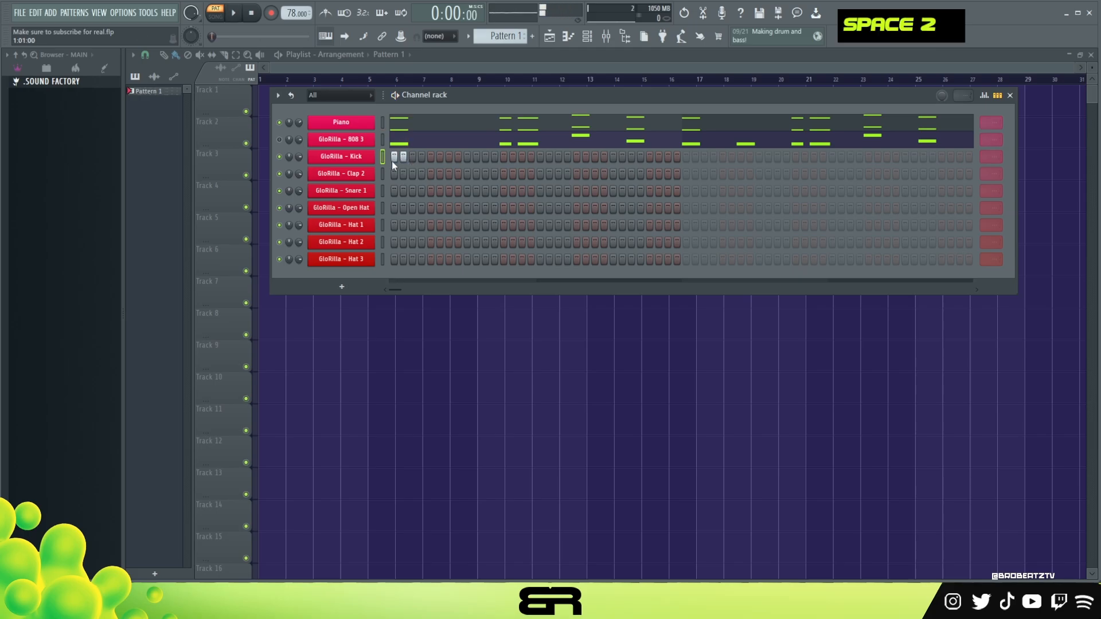
pyautogui.click(422, 157)
# Place GloRilla - Clap 2 and GloRilla - Snare 1 hits on steps 5, 13, 21 and 29
pyautogui.click(431, 173)
pyautogui.click(431, 191)
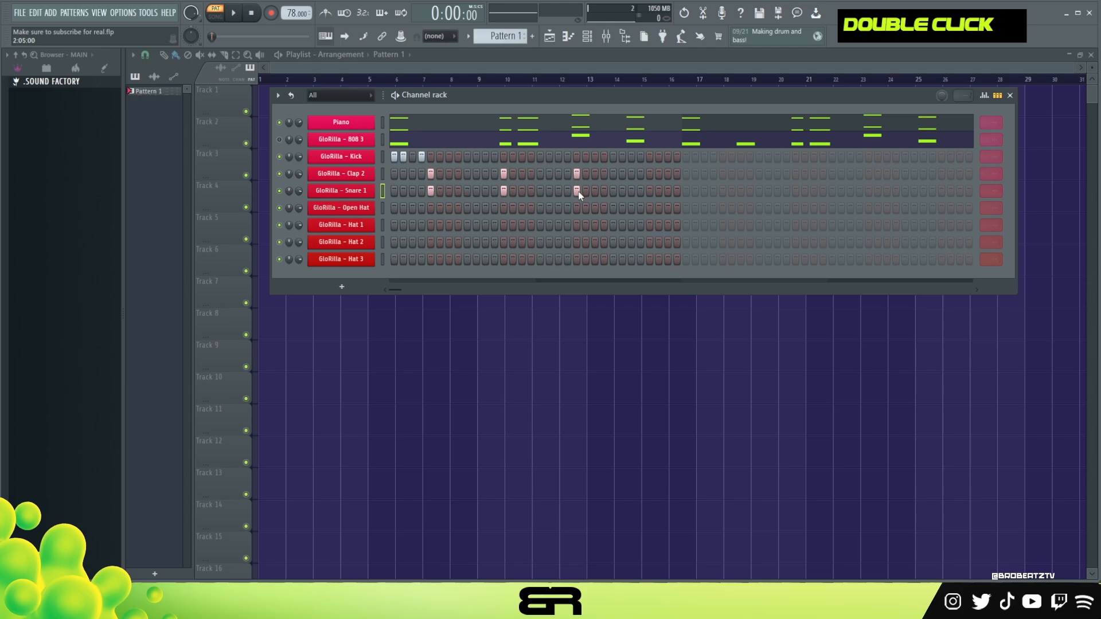
# Send the GloRilla - Clap 2 hits to the piano roll and lower their velocity slightly while the pattern plays
pyautogui.rightClick(371, 173)
pyautogui.click(397, 175)
pyautogui.hotkey('ctrl', 'a')
pyautogui.press('space')
pyautogui.scroll(1, 478, 201)
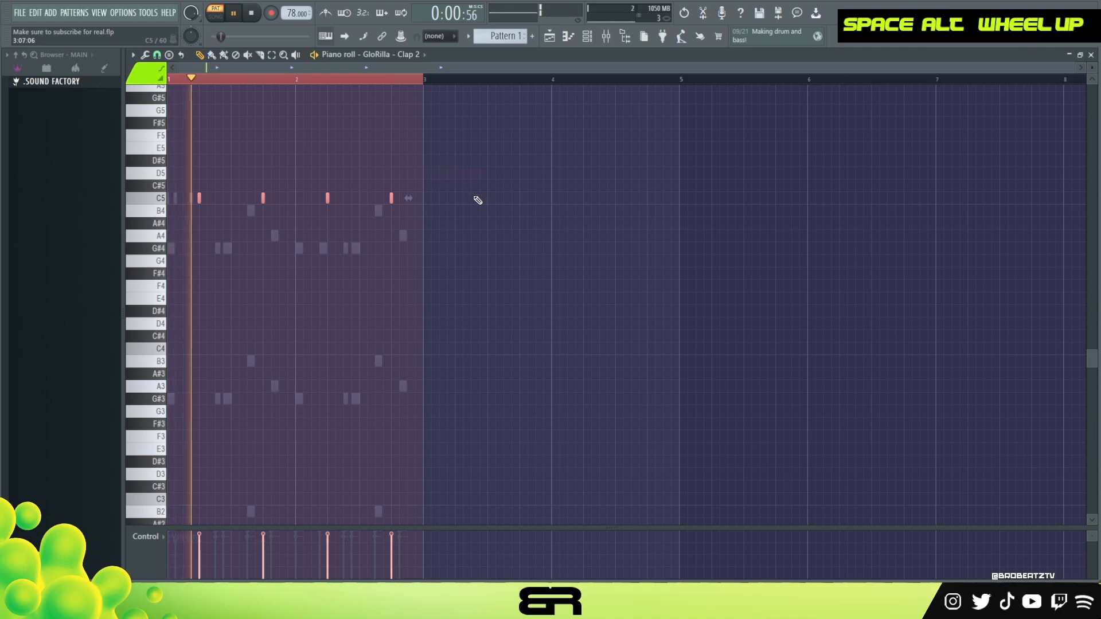
pyautogui.scroll(-2, 477, 200)
pyautogui.scroll(1, 477, 200)
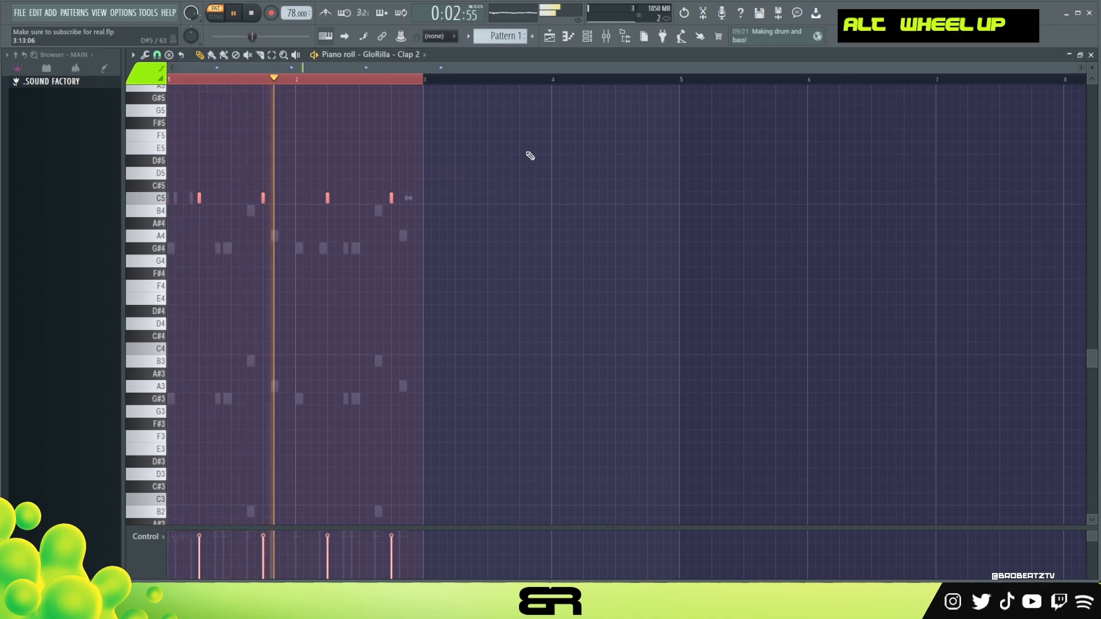
pyautogui.press('space')
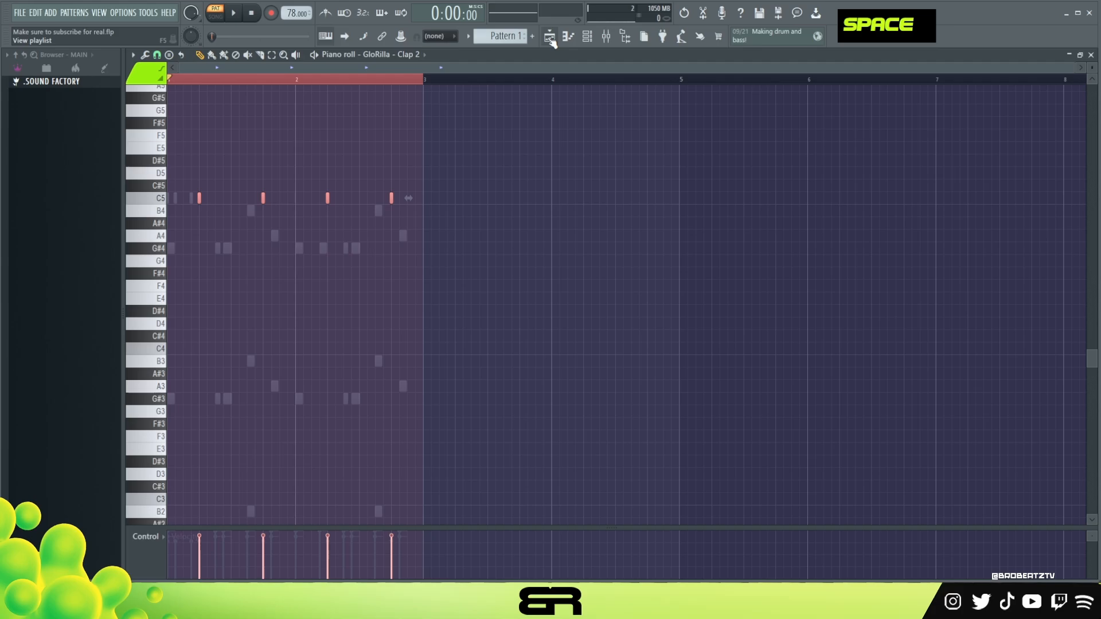
# Add GloRilla - Kick hits on steps 7, 8 and 11, checking the rhythm with playback
pyautogui.doubleClick(550, 39)
pyautogui.moveTo(464, 97); pyautogui.dragTo(451, 106)
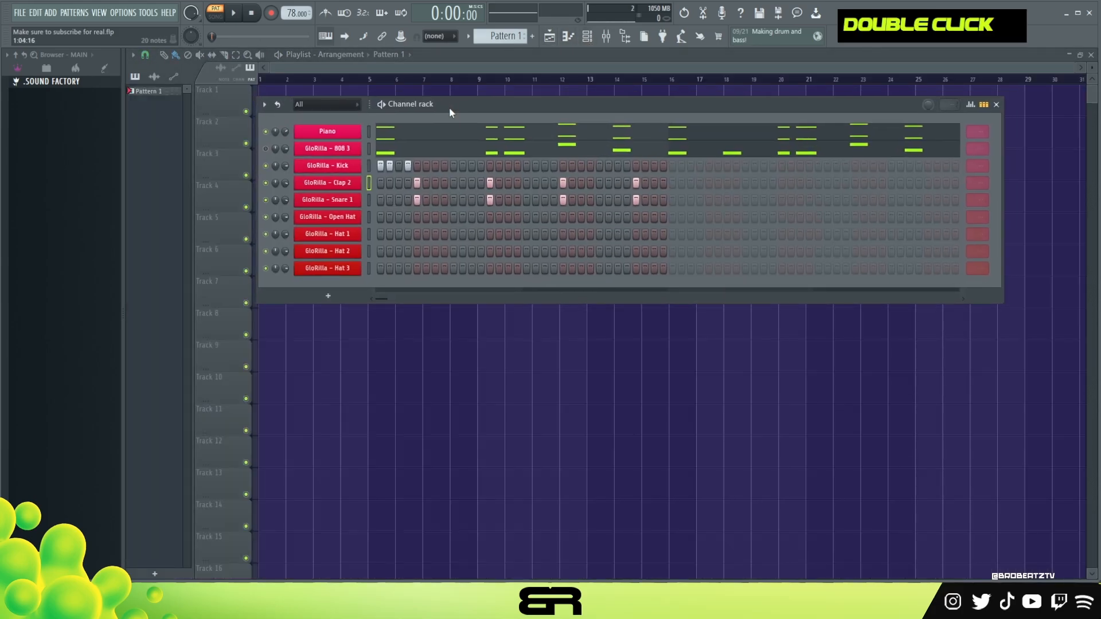
pyautogui.press('space')
pyautogui.press('space')
pyautogui.press('space')
pyautogui.click(435, 166)
pyautogui.click(445, 166)
pyautogui.press('space')
pyautogui.press('space')
pyautogui.click(472, 166)
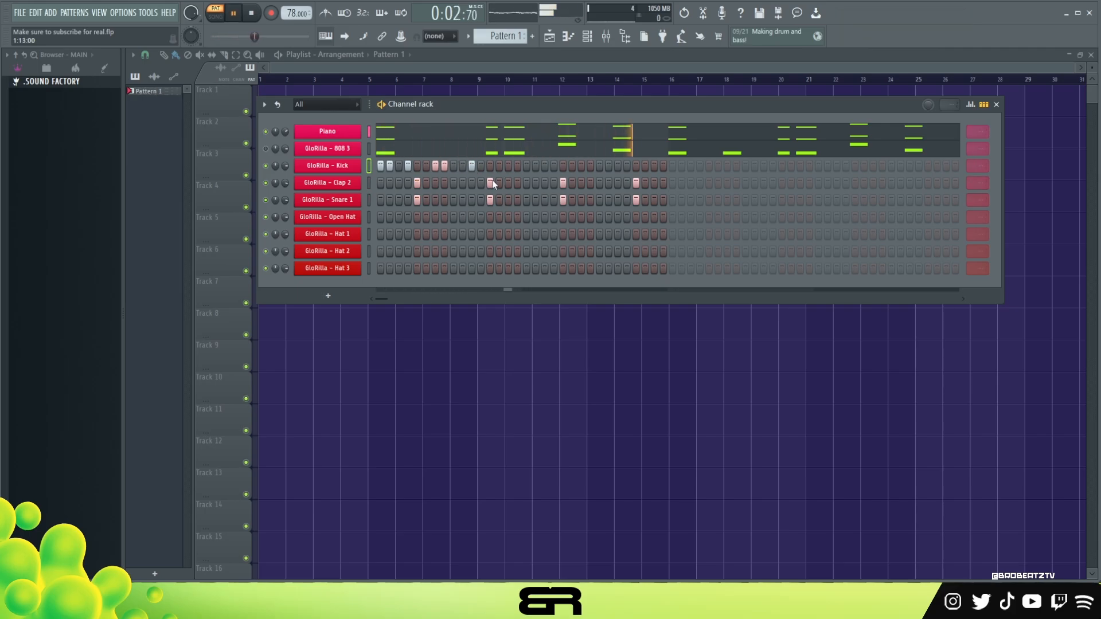
pyautogui.press('space')
# Duplicate the first bar's GloRilla - Kick notes into the second bar and add an extra hit on step 26
pyautogui.rightClick(355, 168)
pyautogui.press('shift')
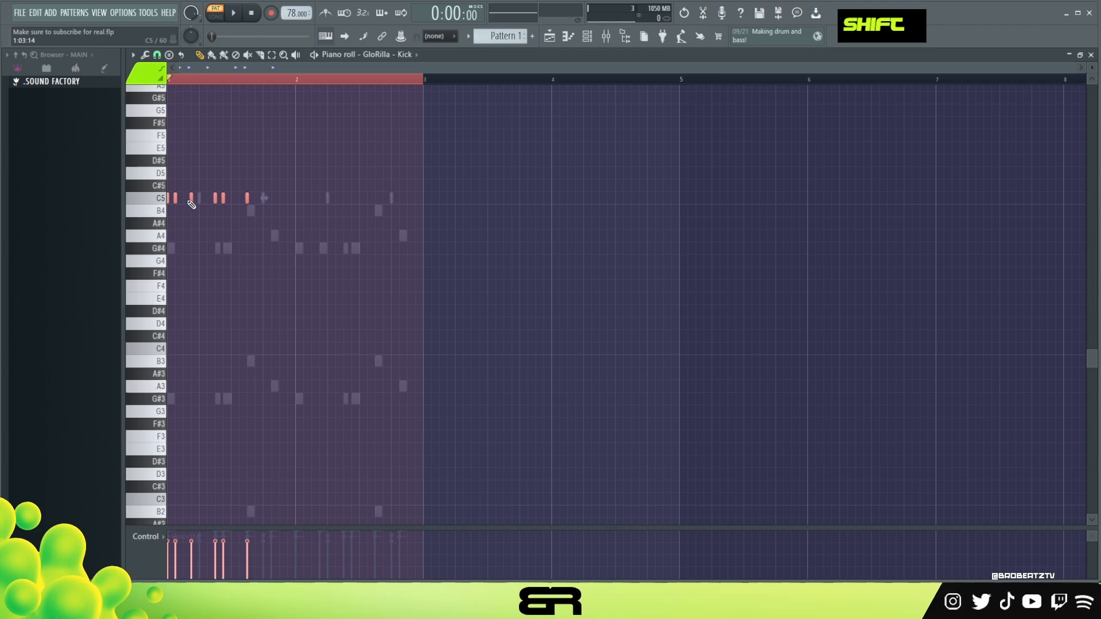
pyautogui.moveTo(191, 198); pyautogui.dragTo(319, 197)
pyautogui.rightClick(334, 177)
pyautogui.click(551, 41)
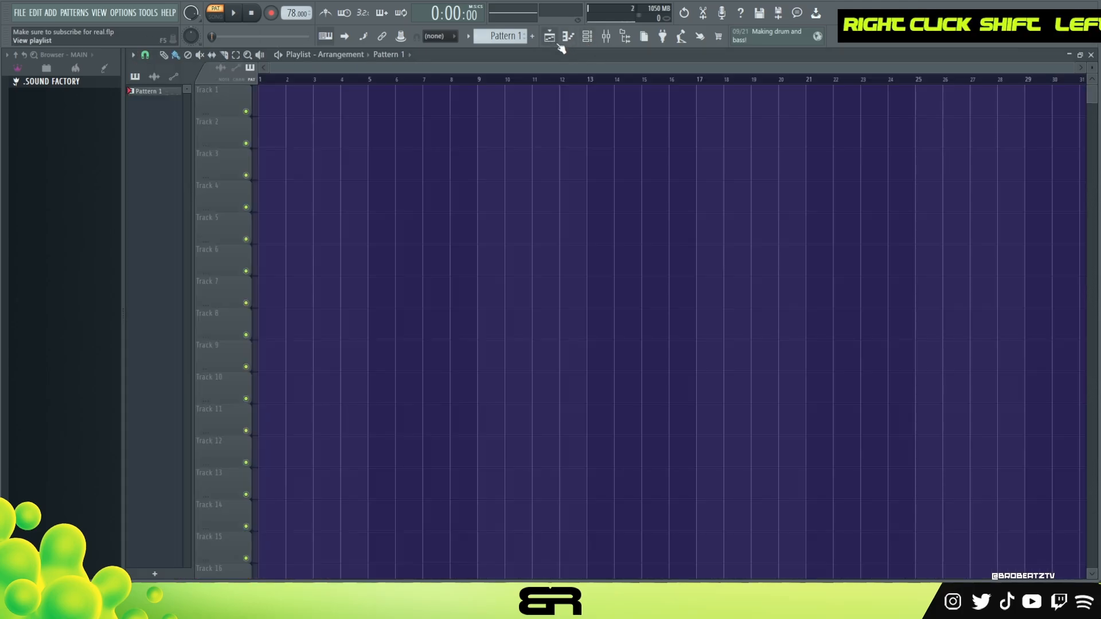
pyautogui.click(587, 42)
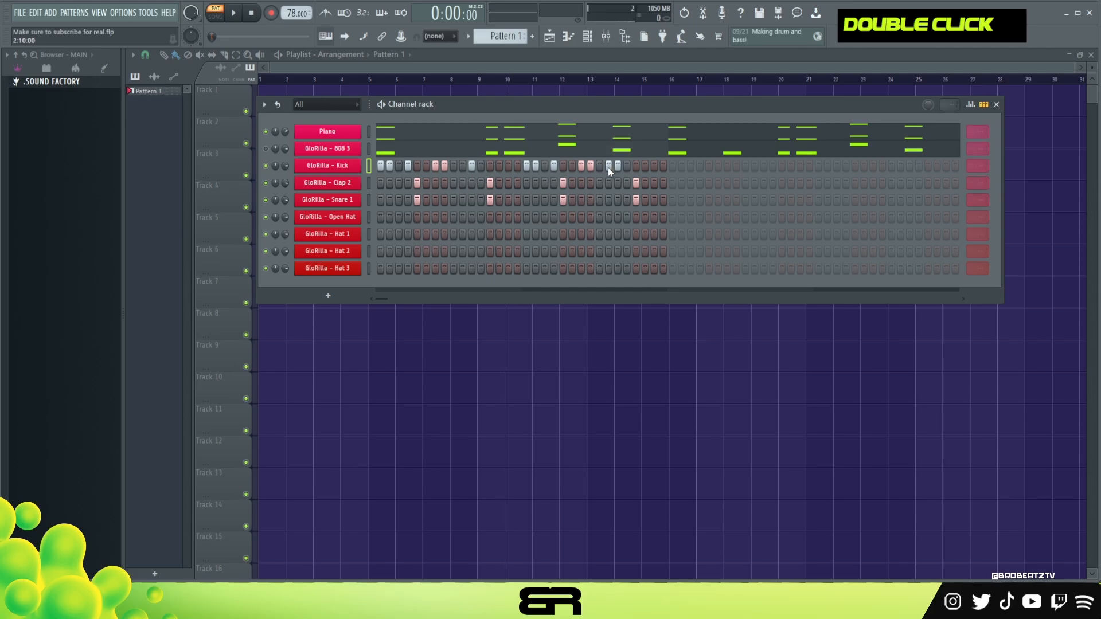
# Raise the velocity of all GloRilla - Kick notes to the maximum and play the pattern
pyautogui.rightClick(352, 165)
pyautogui.rightClick(352, 165)
pyautogui.click(390, 166)
pyautogui.hotkey('ctrl', 'a')
pyautogui.scroll(9, 451, 207)
pyautogui.press('space')
pyautogui.rightClick(492, 166)
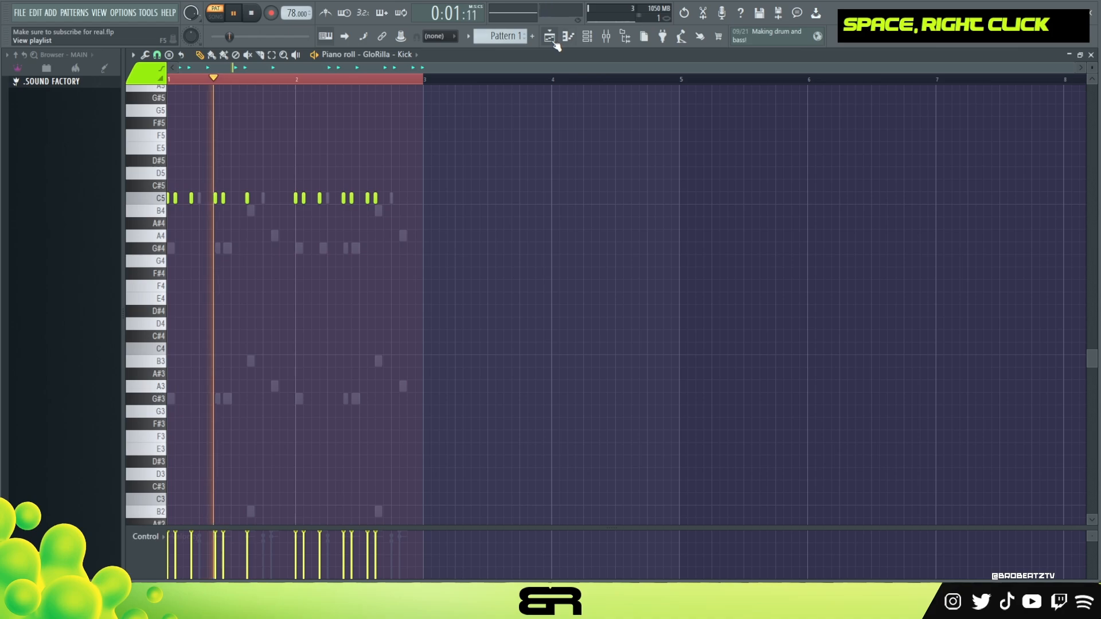
pyautogui.press('space')
# Try layering all GloRilla - Kick notes with a copy one semitone lower on B4 and play it back
pyautogui.hotkey('ctrl', 'a')
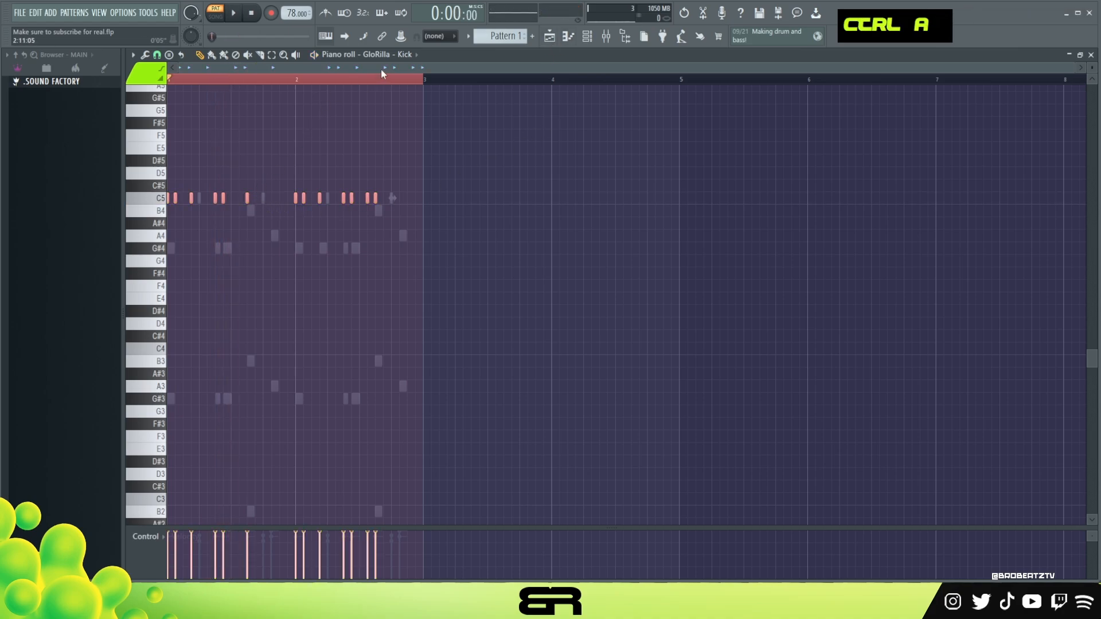
pyautogui.scroll(6, 380, 70)
pyautogui.keyDown('shift'); pyautogui.click(197, 200); pyautogui.keyUp('shift')
pyautogui.moveTo(199, 195); pyautogui.dragTo(196, 222)
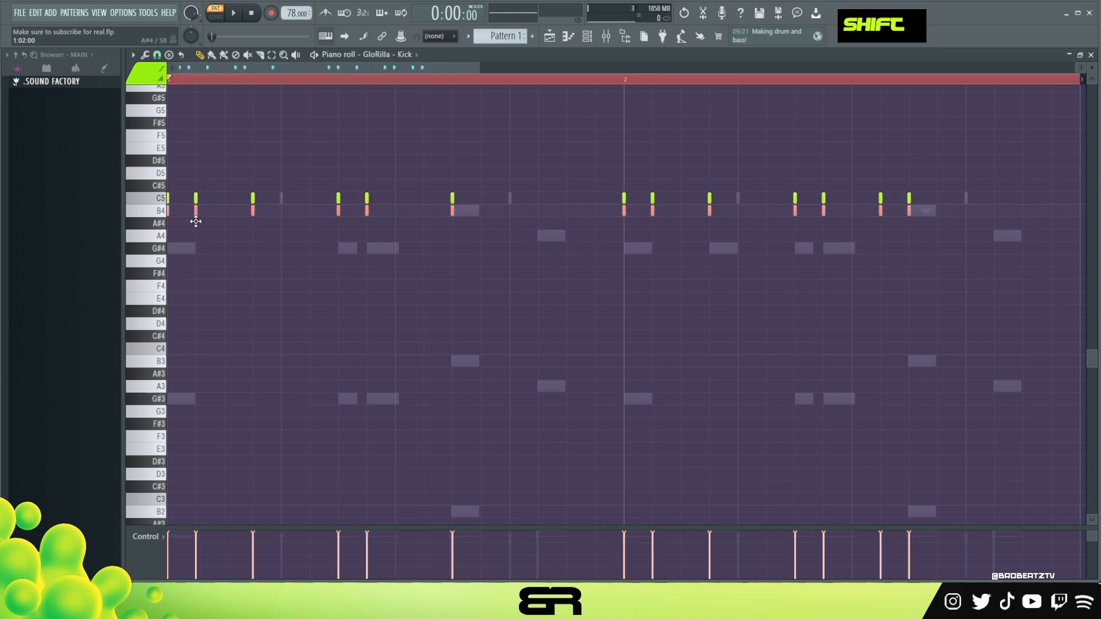
pyautogui.press('space')
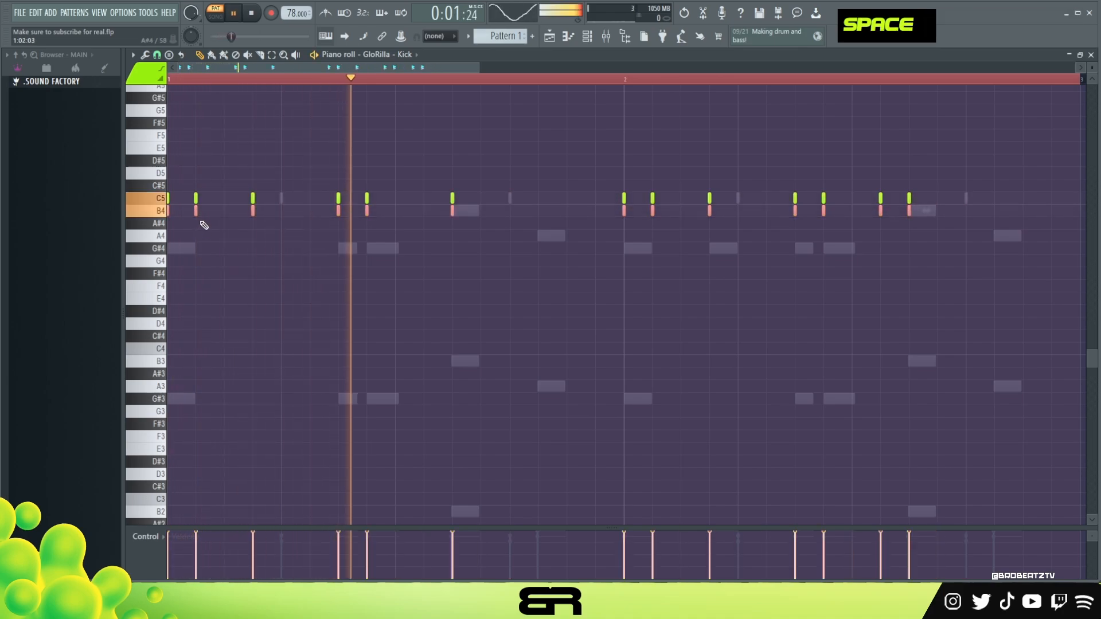
pyautogui.press('space')
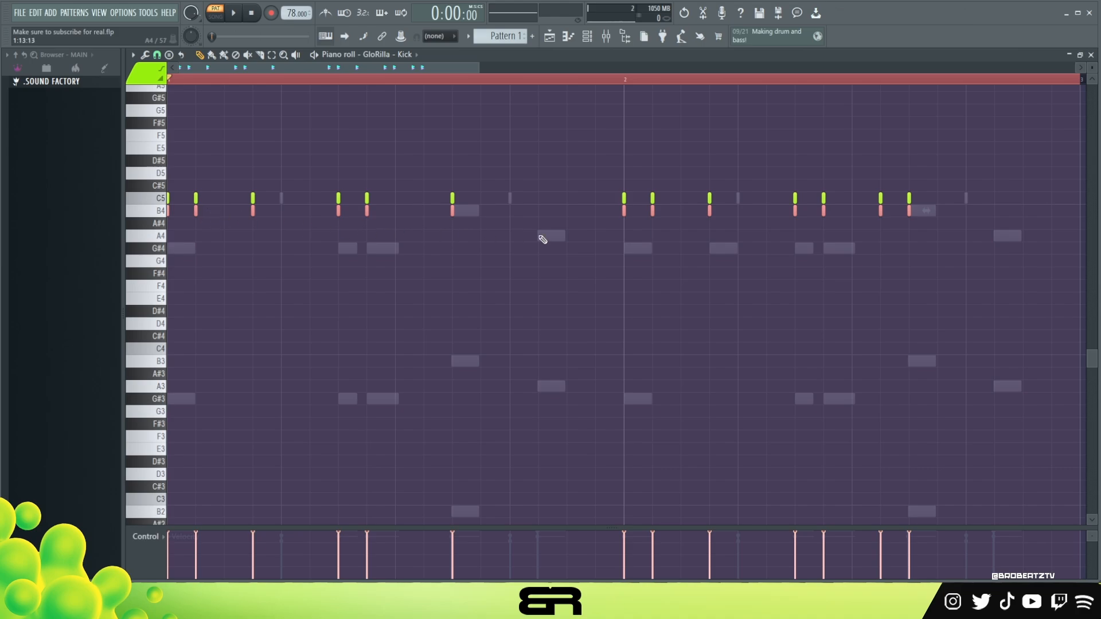
# Delete the B4 copies of the kick notes and clear the time selection
pyautogui.moveTo(936, 235); pyautogui.dragTo(143, 215)
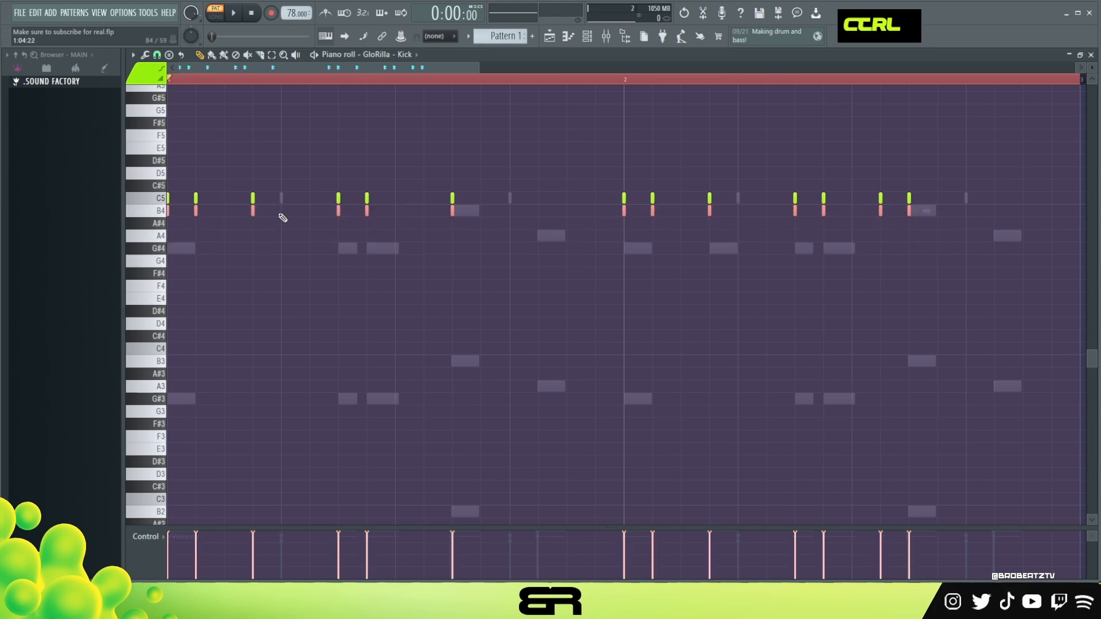
pyautogui.rightClick(338, 210)
pyautogui.doubleClick(363, 81)
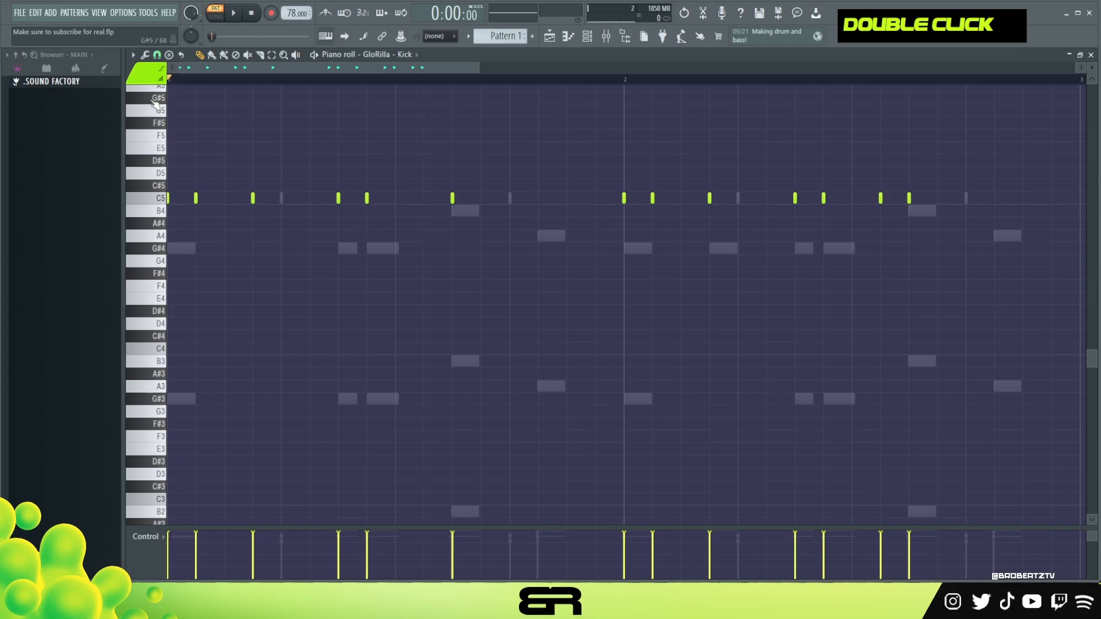
# Place GloRilla - Open Hat hits on steps 14 and 16 in the channel rack, checking them with playback
pyautogui.click(586, 36)
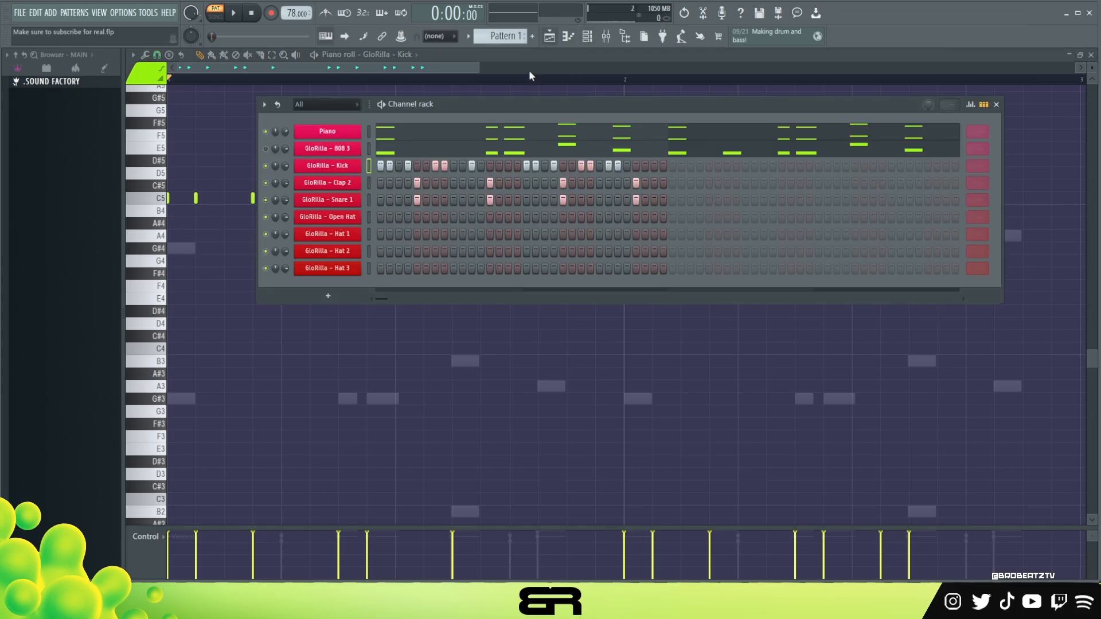
pyautogui.click(549, 37)
pyautogui.click(587, 38)
pyautogui.moveTo(441, 102)
pyautogui.mouseDown()
pyautogui.moveTo(417, 116)
pyautogui.moveTo(425, 110)
pyautogui.mouseUp()
pyautogui.press('space')
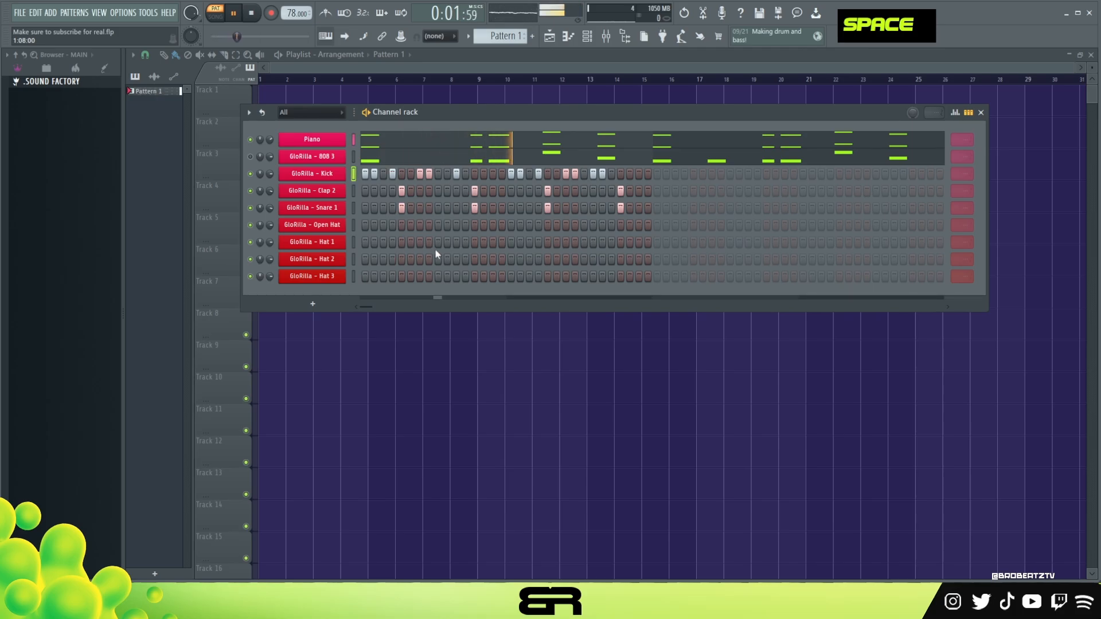
pyautogui.click(483, 224)
pyautogui.press('space')
pyautogui.press('space')
pyautogui.click(502, 224)
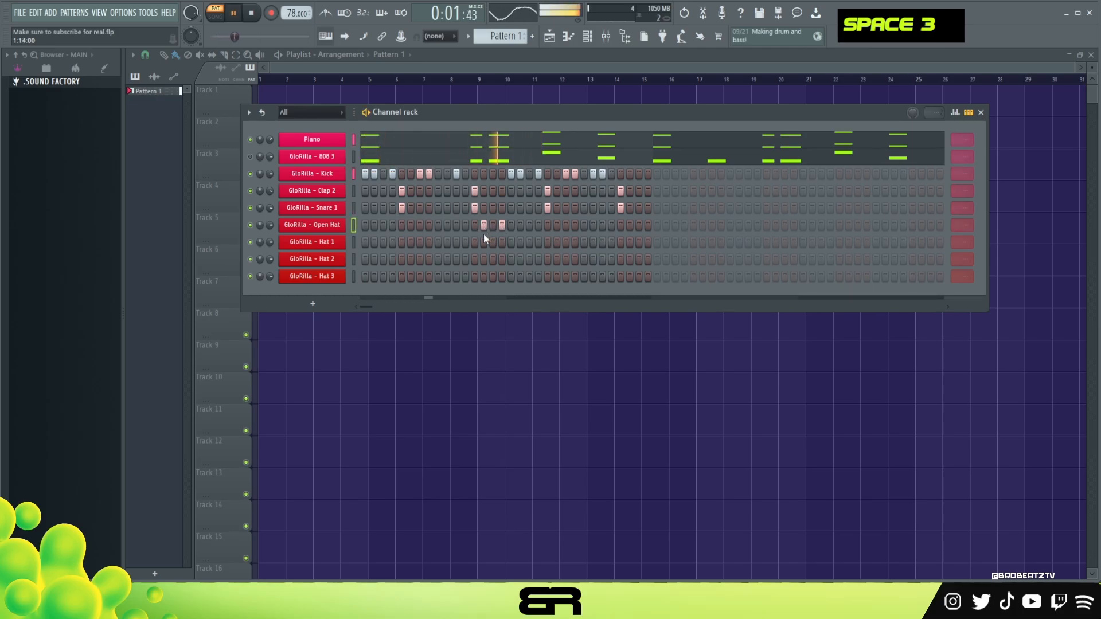
pyautogui.press('space')
pyautogui.press('space')
pyautogui.press('space')
pyautogui.press('space')
pyautogui.press('space')
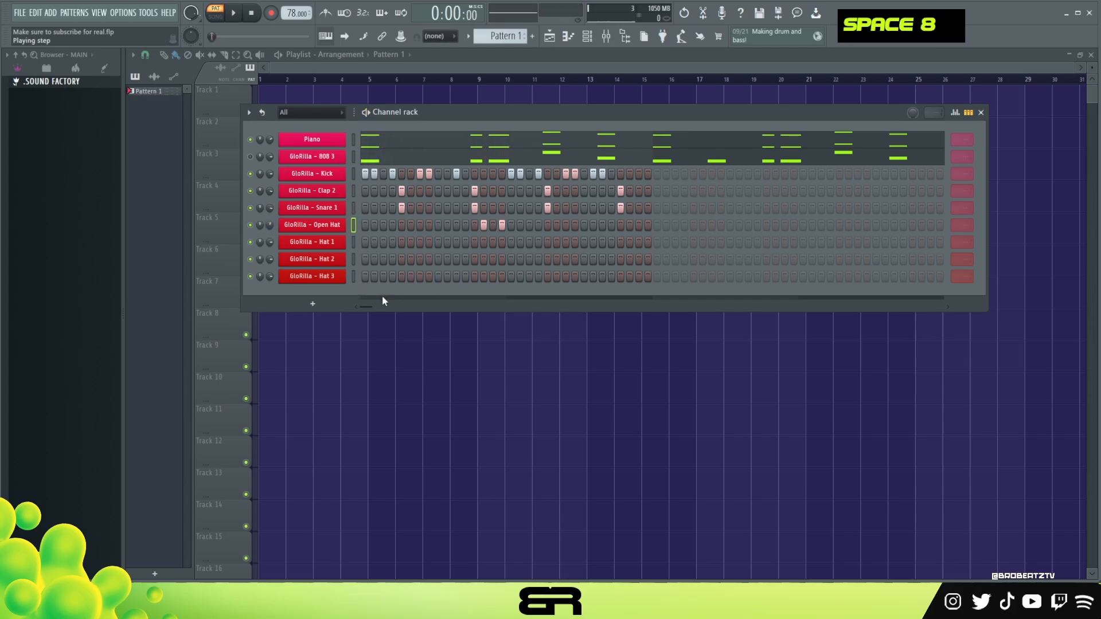
# Preview the GloRilla - Perc Tap 1 and GloRilla - Perc Tap 2 samples from the free kits folder
pyautogui.click(86, 83)
pyautogui.click(54, 94)
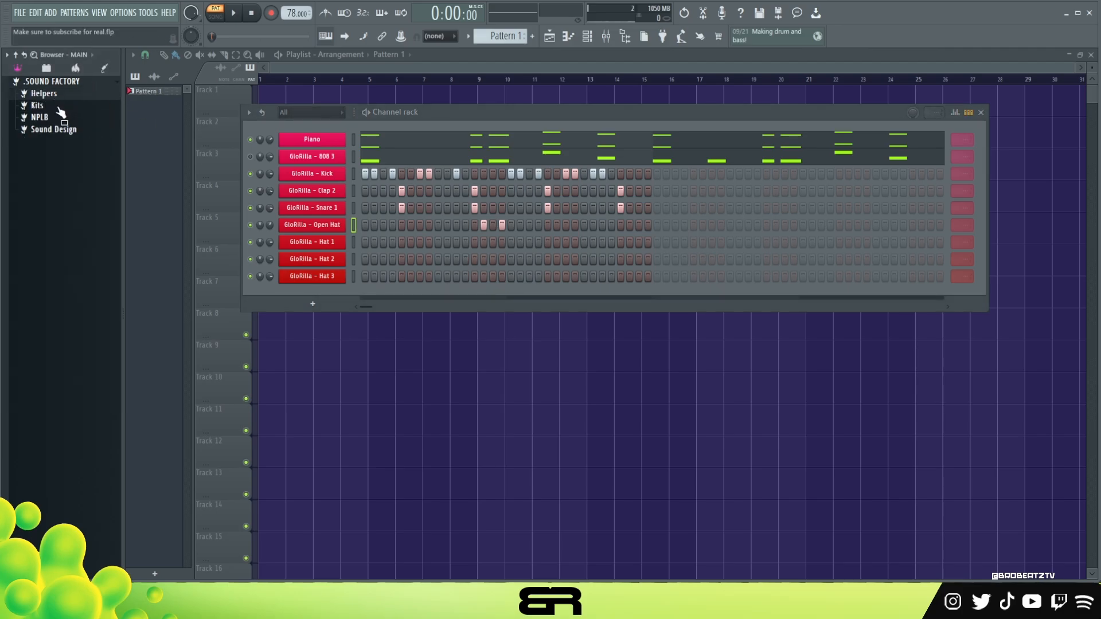
pyautogui.click(52, 106)
pyautogui.click(95, 309)
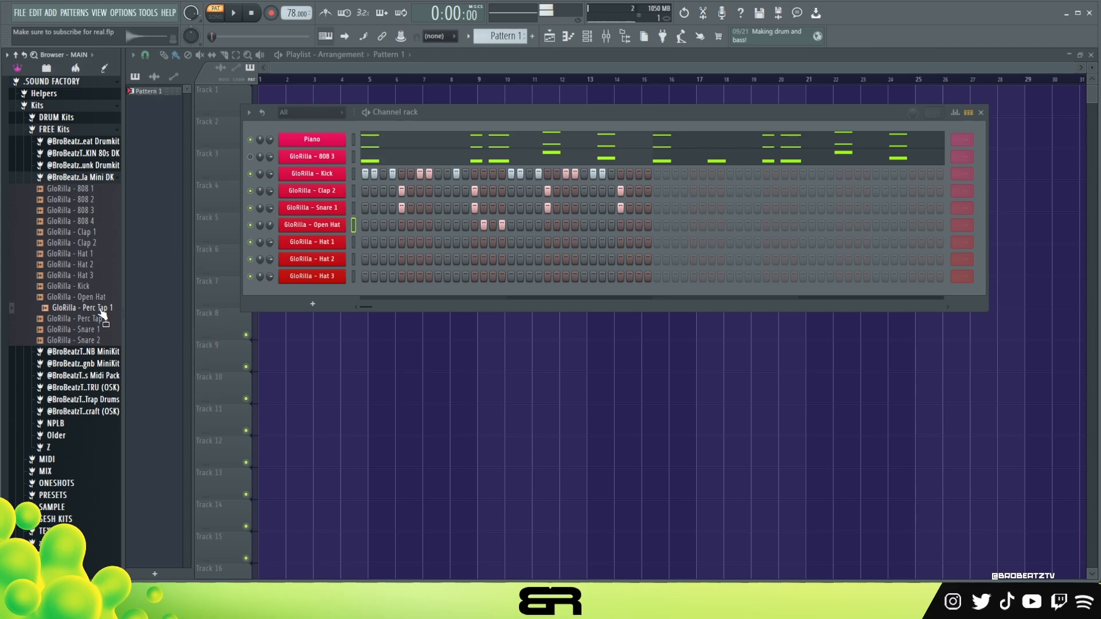
pyautogui.click(91, 319)
pyautogui.click(87, 308)
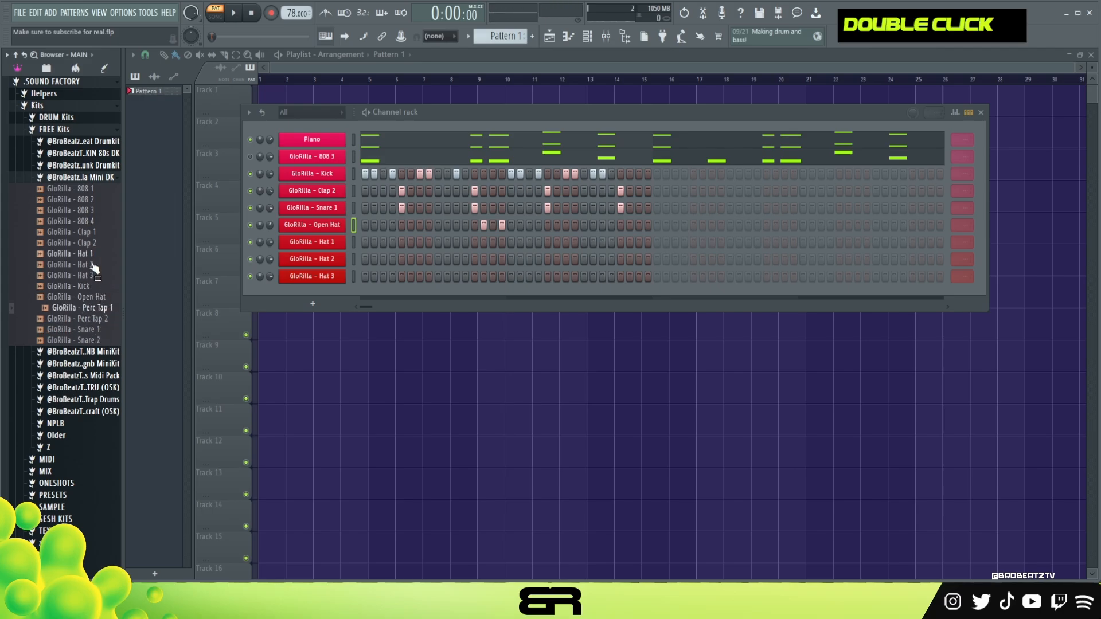
pyautogui.click(80, 85)
pyautogui.click(81, 85)
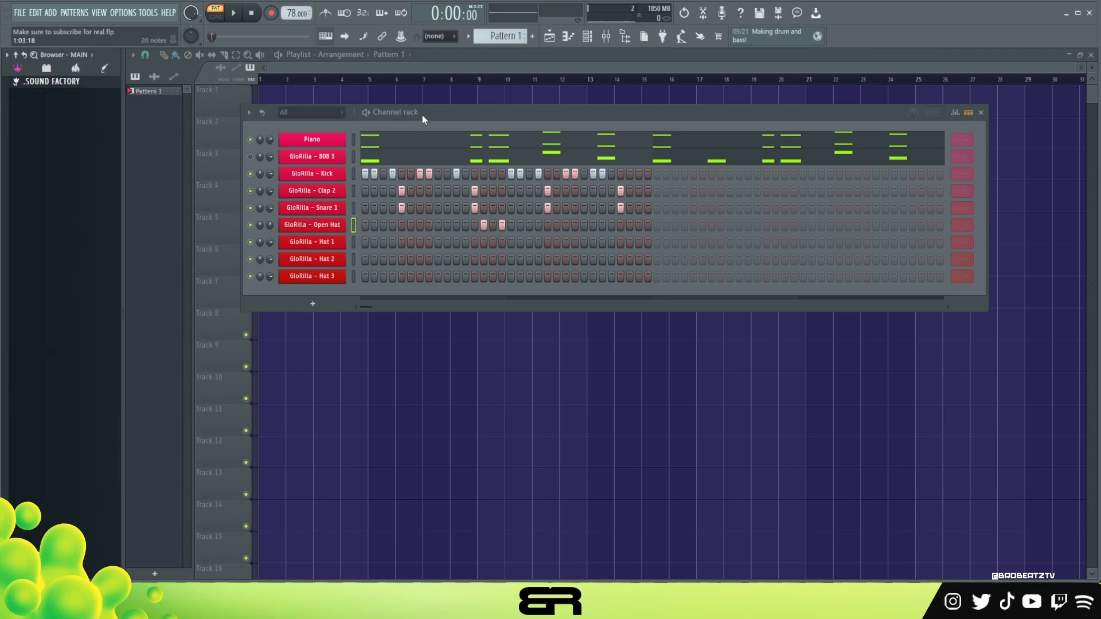
# Place Hat 1 on steps 1, 4, 9, Hat 2 on steps 2, 5, 7, 10, 12, and Hat 3 on steps 3, 6, 11
pyautogui.moveTo(422, 113); pyautogui.dragTo(423, 113)
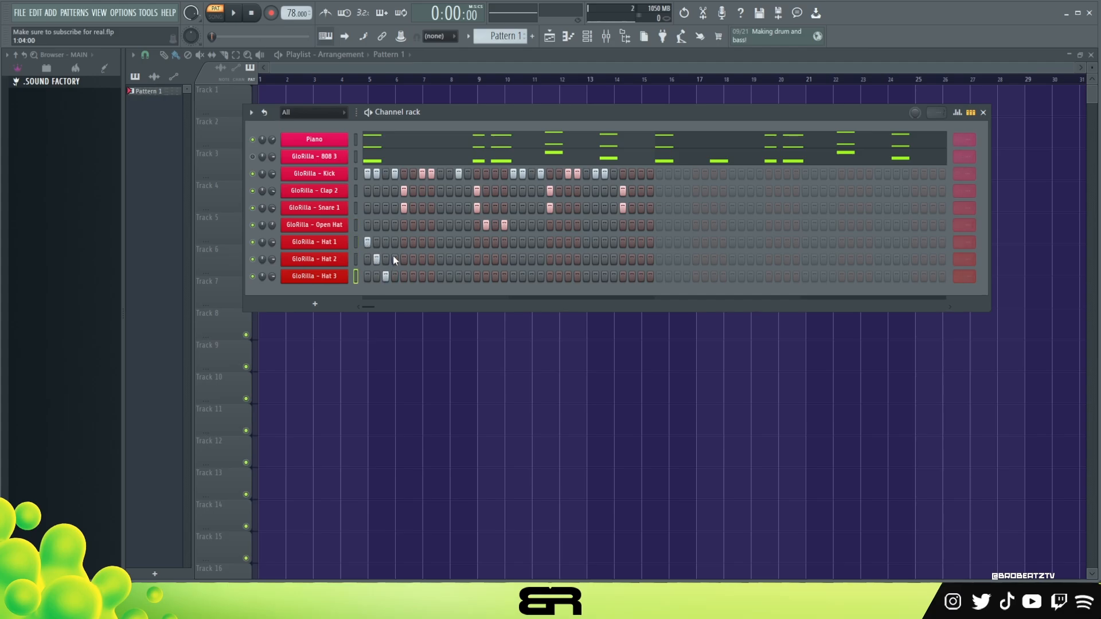
pyautogui.click(394, 243)
pyautogui.click(404, 259)
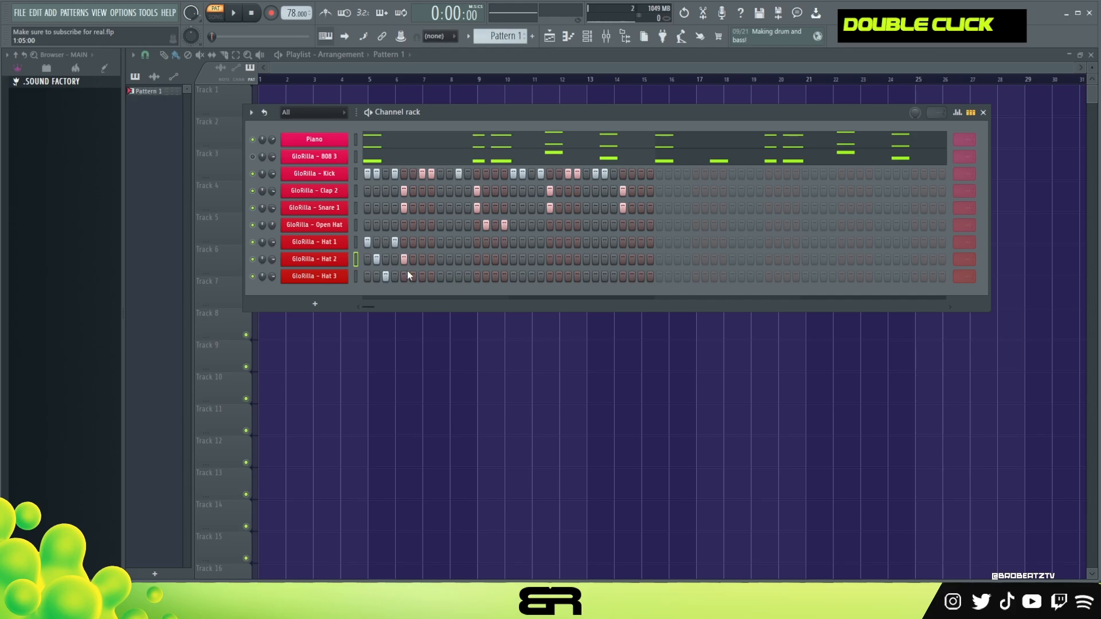
pyautogui.click(412, 277)
pyautogui.click(422, 259)
pyautogui.press('space')
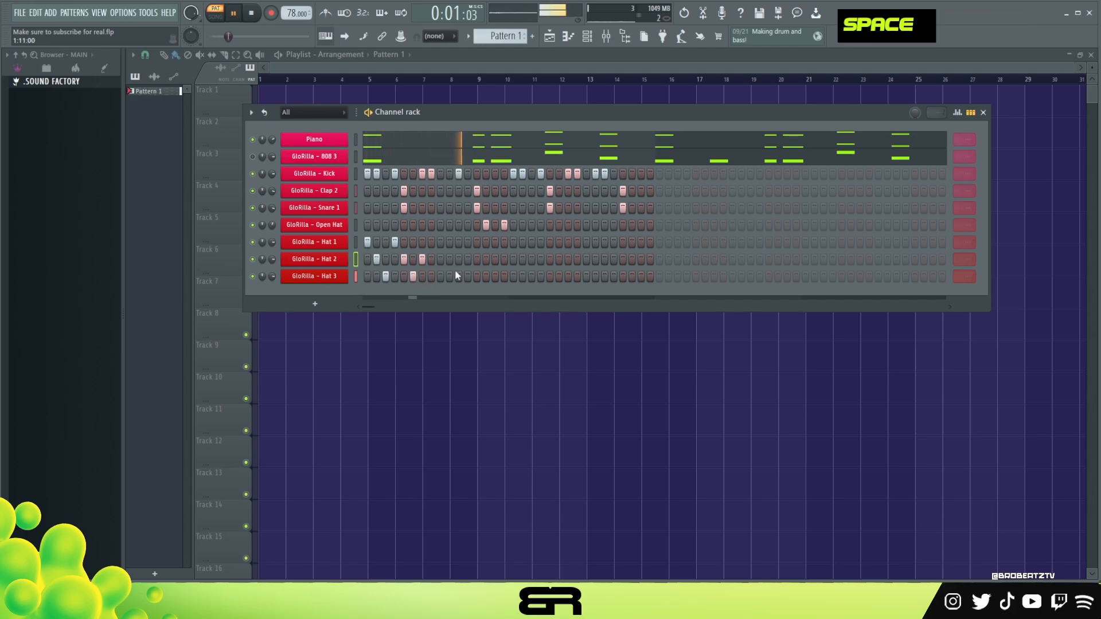
pyautogui.press('space')
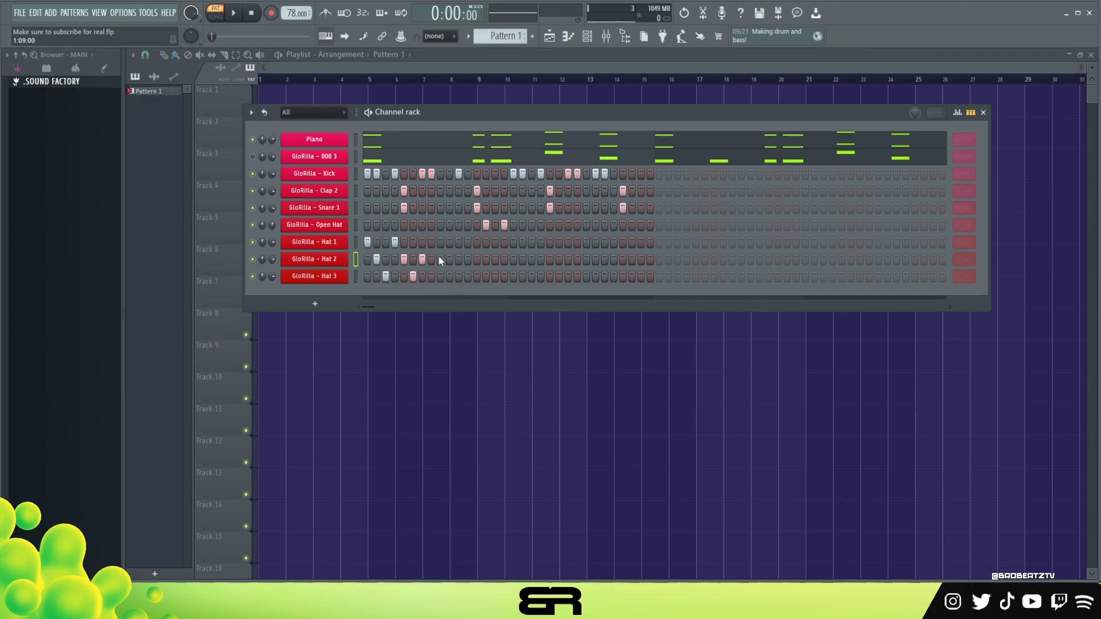
pyautogui.click(440, 243)
pyautogui.click(460, 277)
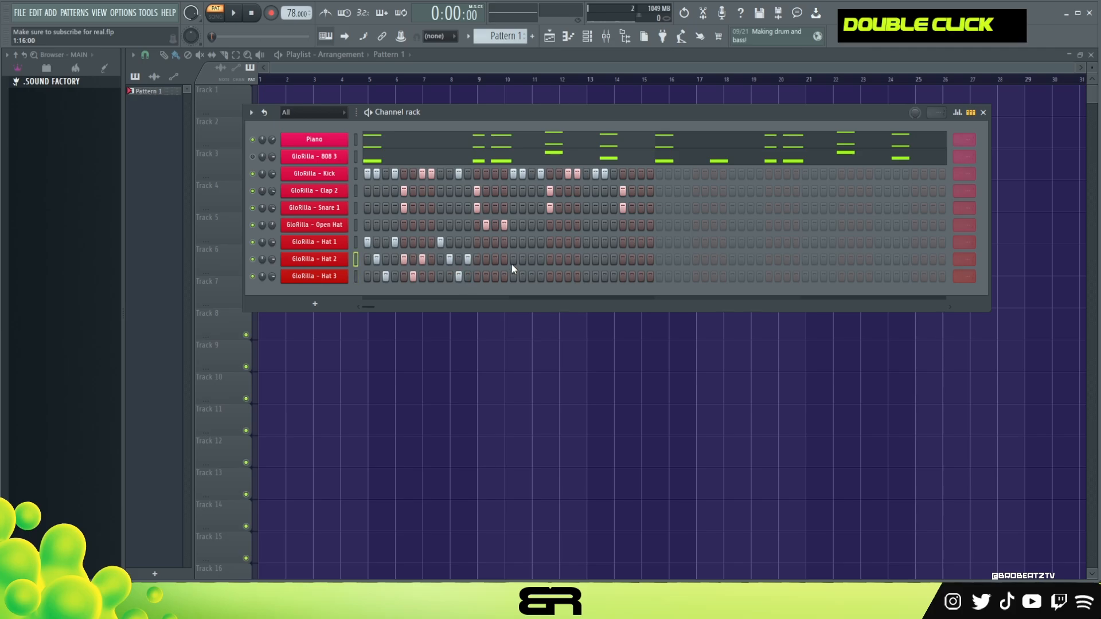
# Set the loop points of GloRilla - Hat 1, Hat 2 and Hat 3 to the next bar, looping every 16 steps
pyautogui.rightClick(966, 241)
pyautogui.click(989, 318)
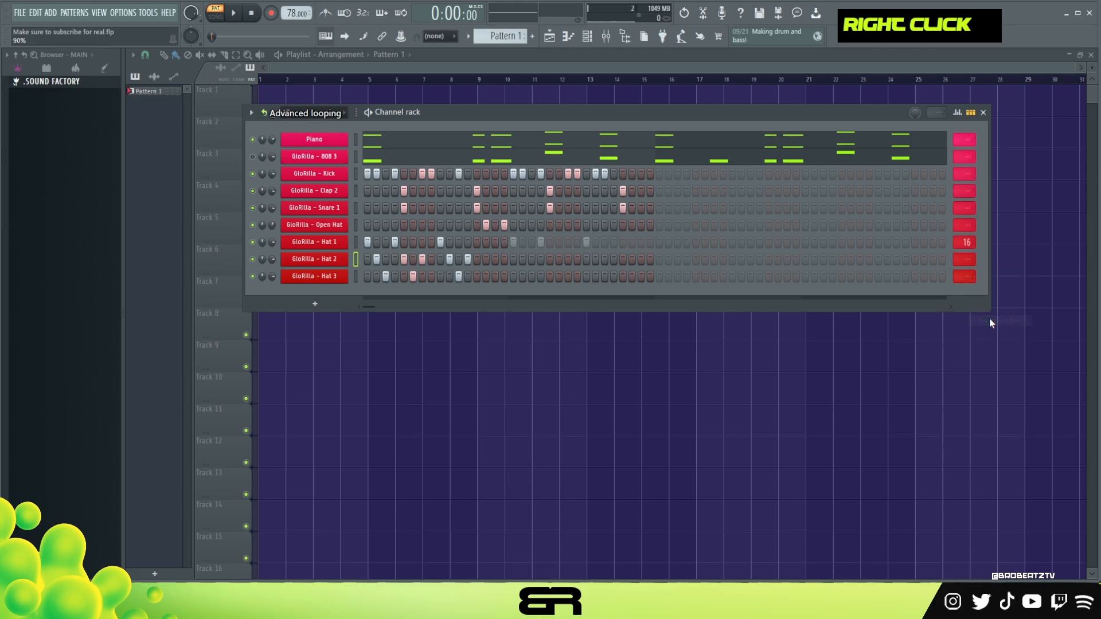
pyautogui.rightClick(965, 259)
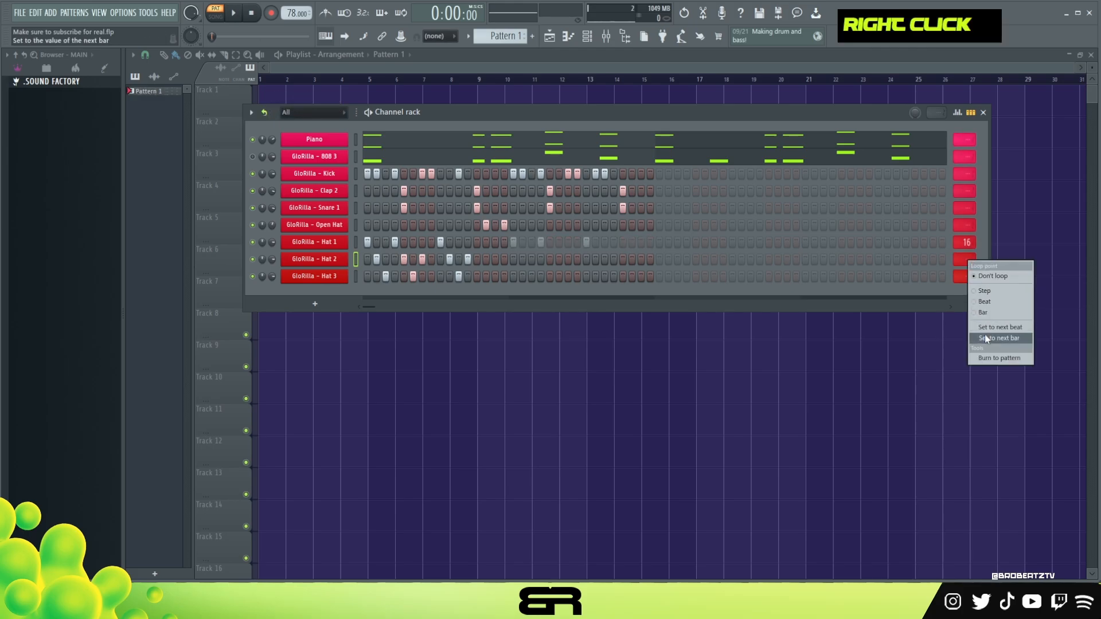
pyautogui.click(985, 335)
pyautogui.rightClick(966, 277)
pyautogui.click(985, 352)
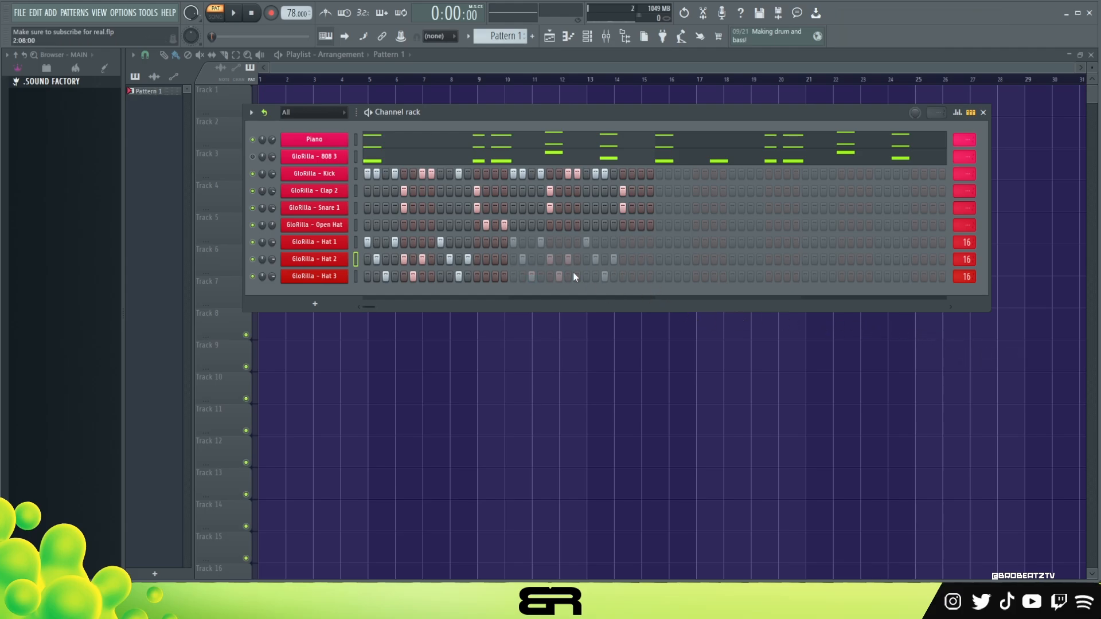
# Adjust the GloRilla - Hat 2 channel's volume and panning slightly while playing the pattern
pyautogui.press('space')
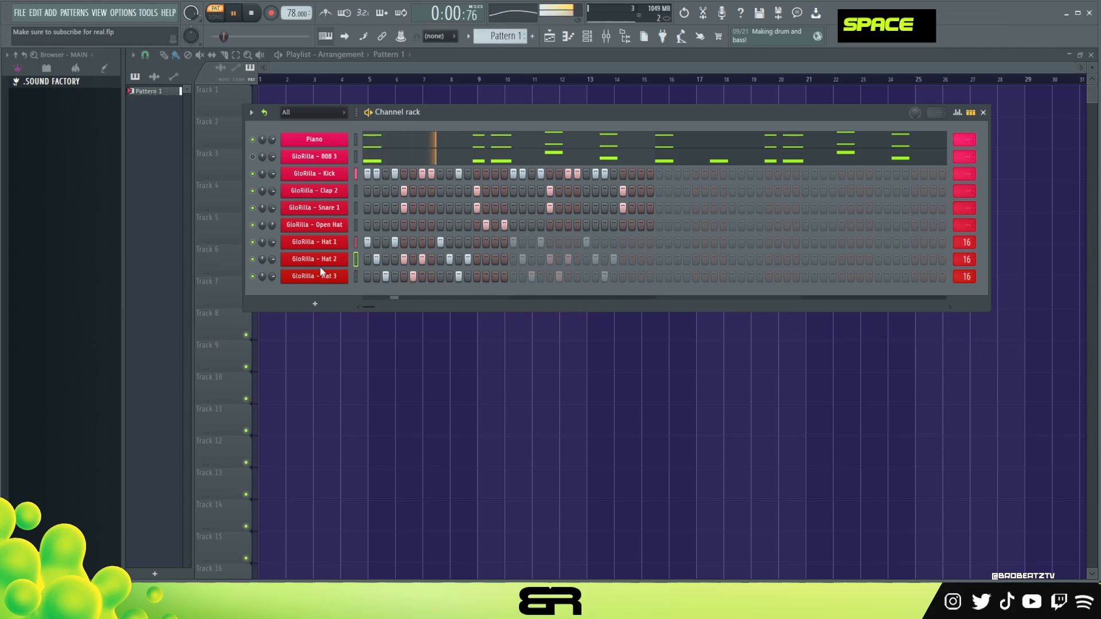
pyautogui.press('space')
pyautogui.press('space')
pyautogui.scroll(3, 271, 257)
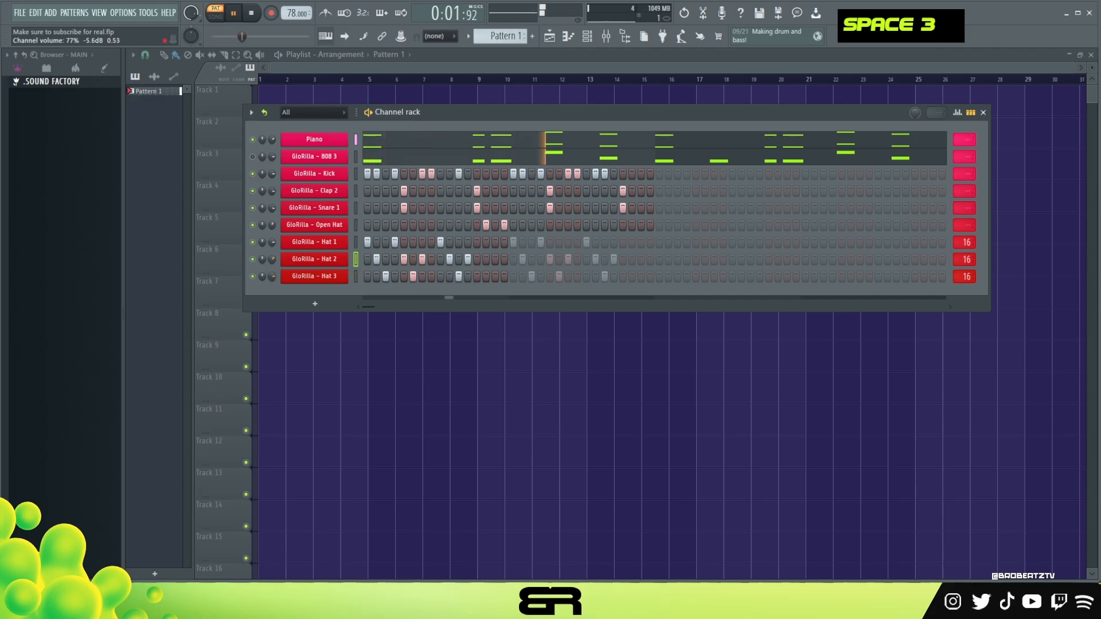
pyautogui.press('space')
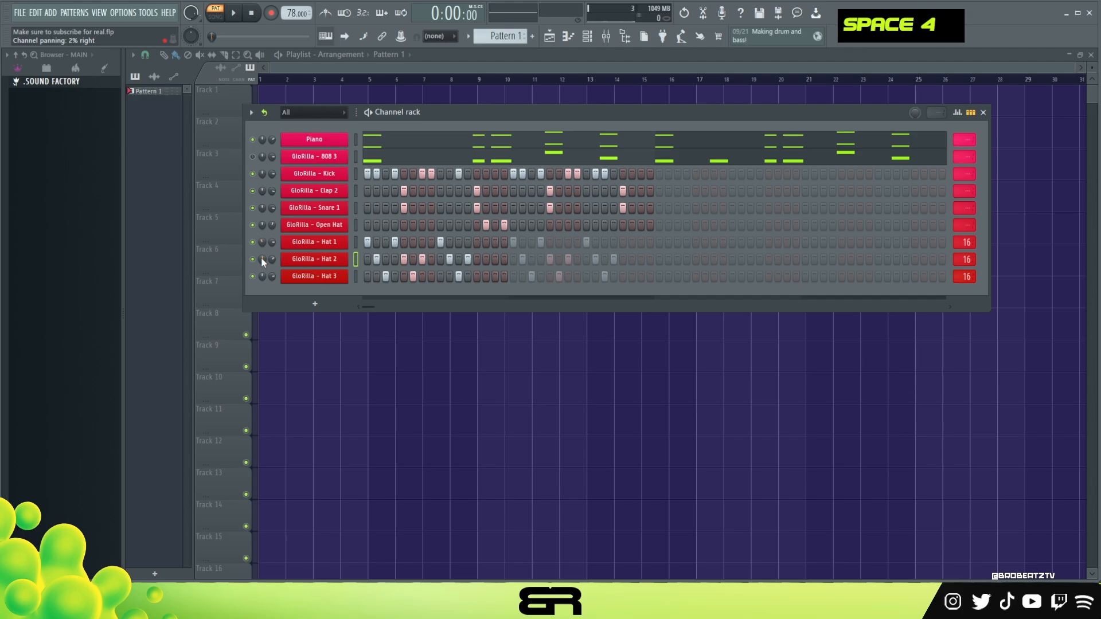
pyautogui.press('space')
pyautogui.press('space')
pyautogui.press('space')
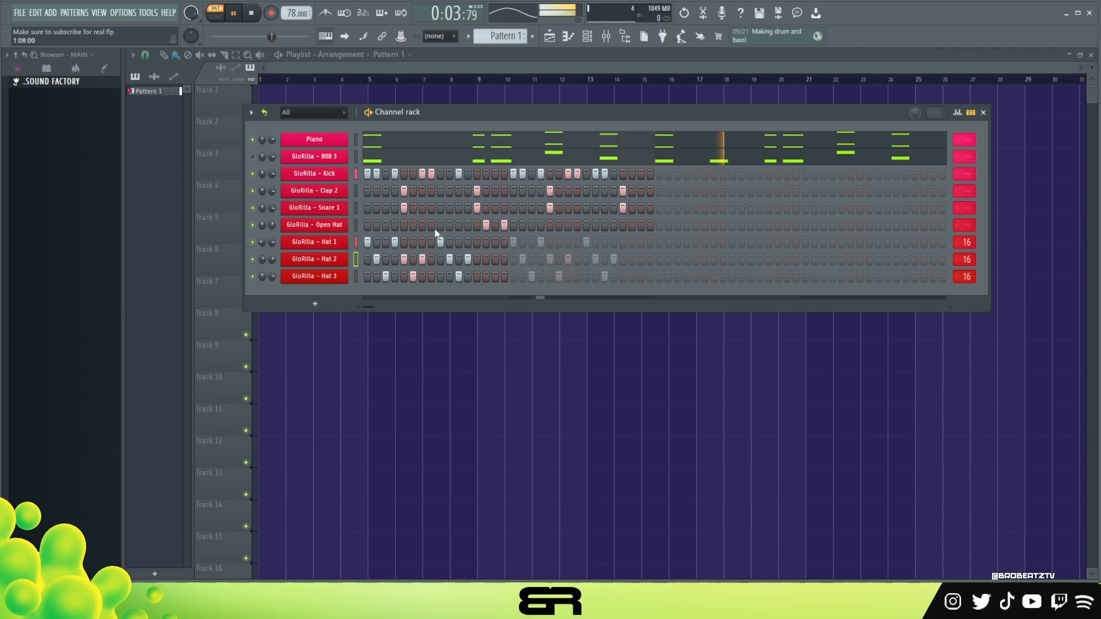
pyautogui.press('space')
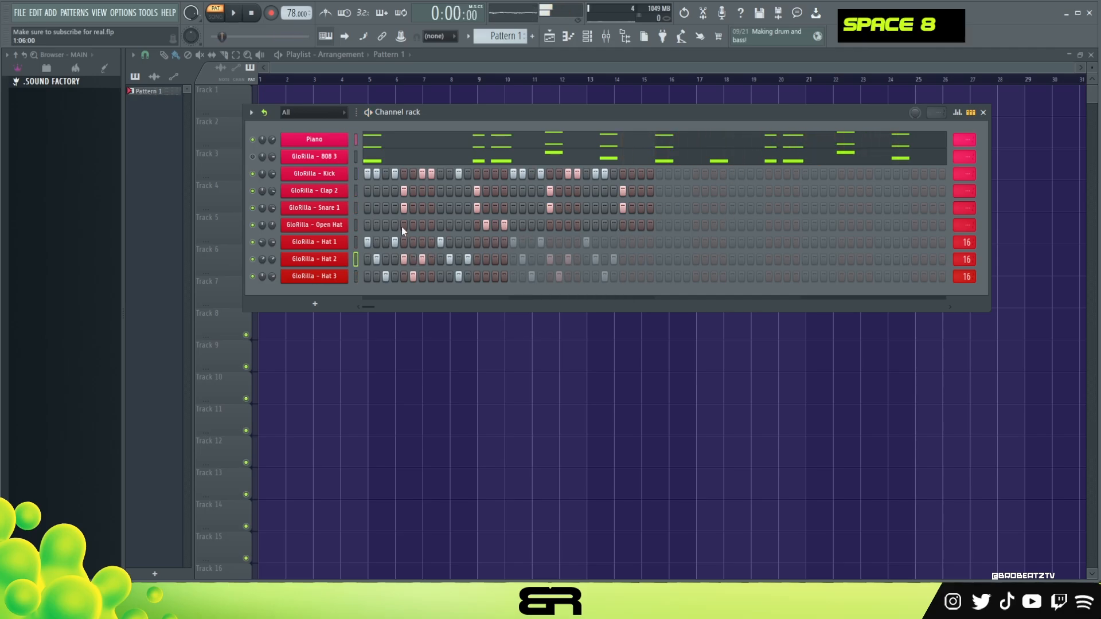
# Send the GloRilla - Open Hat hits to the piano roll and pan the first note right and the second 52% left
pyautogui.rightClick(330, 226)
pyautogui.click(371, 225)
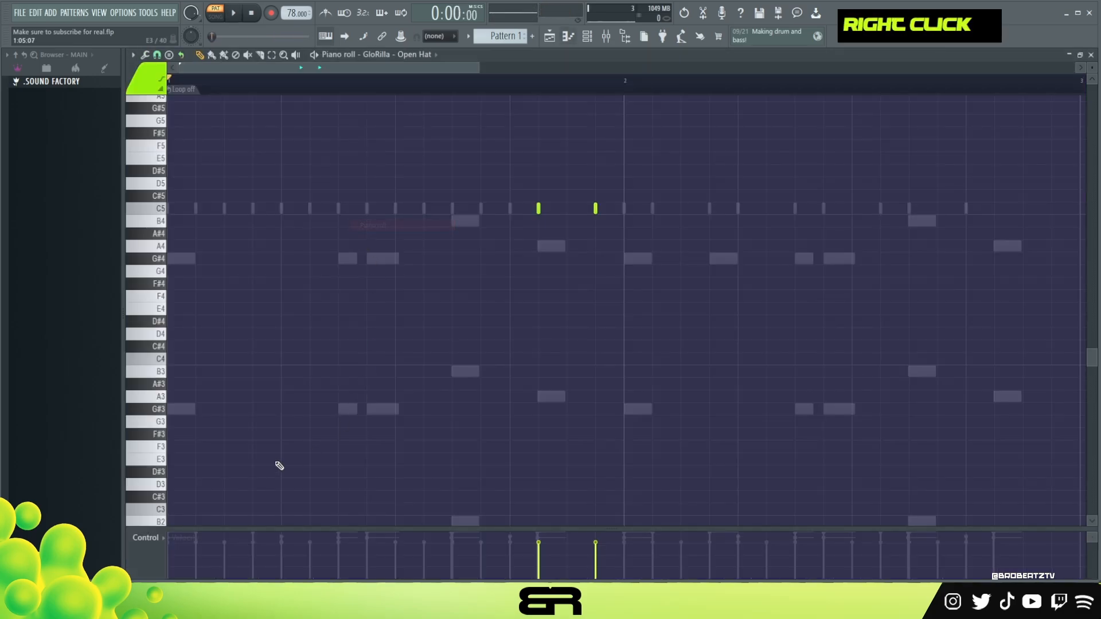
pyautogui.click(147, 538)
pyautogui.click(162, 561)
pyautogui.click(538, 543)
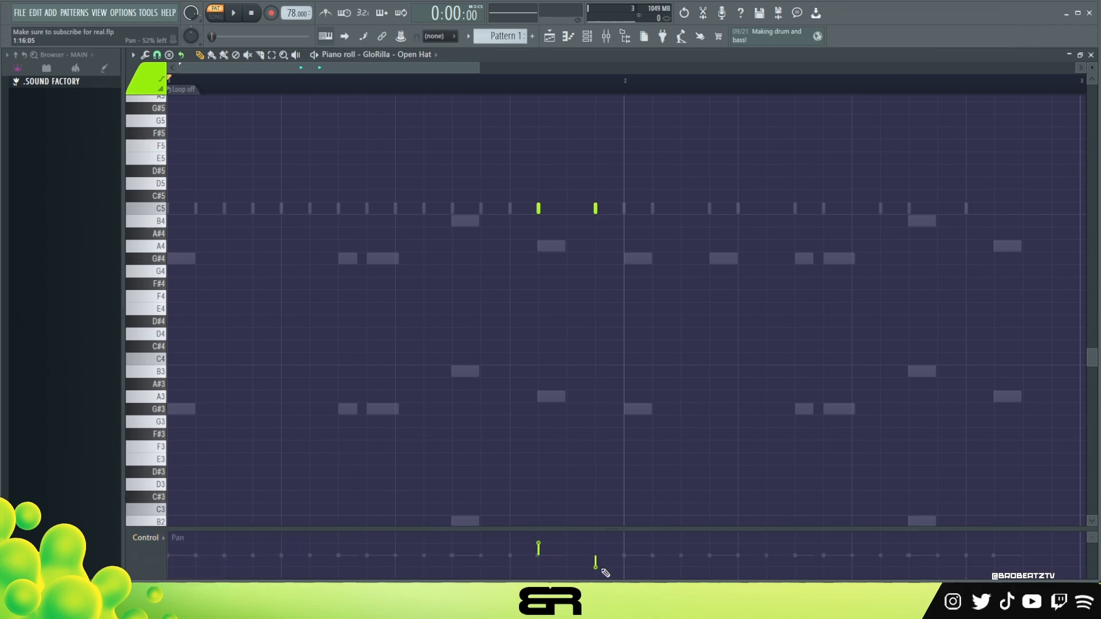
# Set the velocities of the two GloRilla - Open Hat notes during playback, leaving the first slightly softer than the second
pyautogui.click(147, 538)
pyautogui.click(168, 552)
pyautogui.press('space')
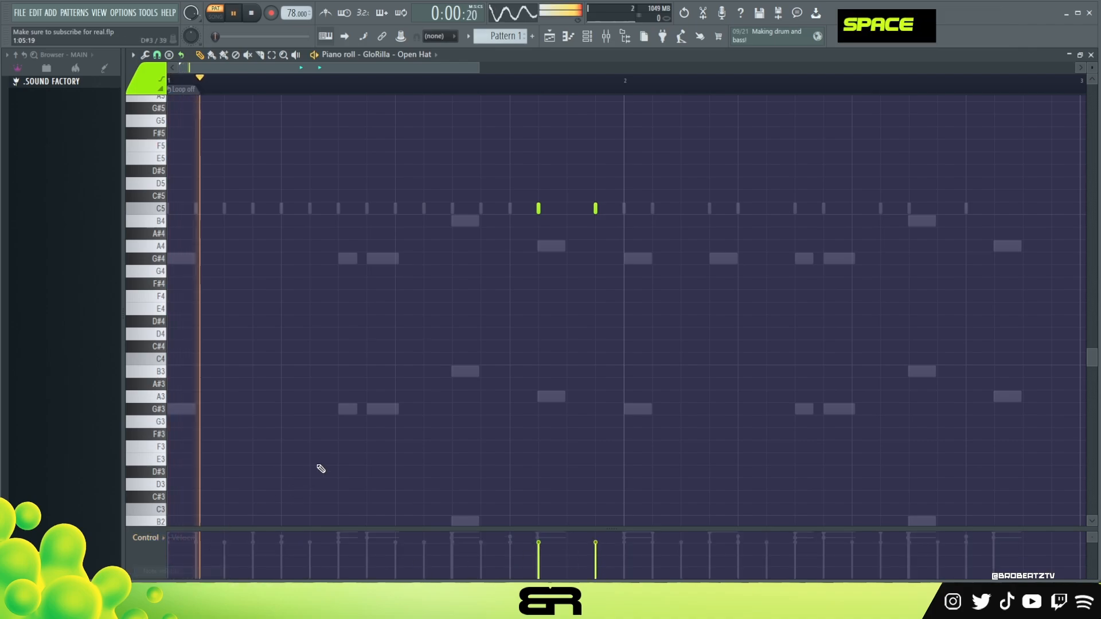
pyautogui.doubleClick(540, 549)
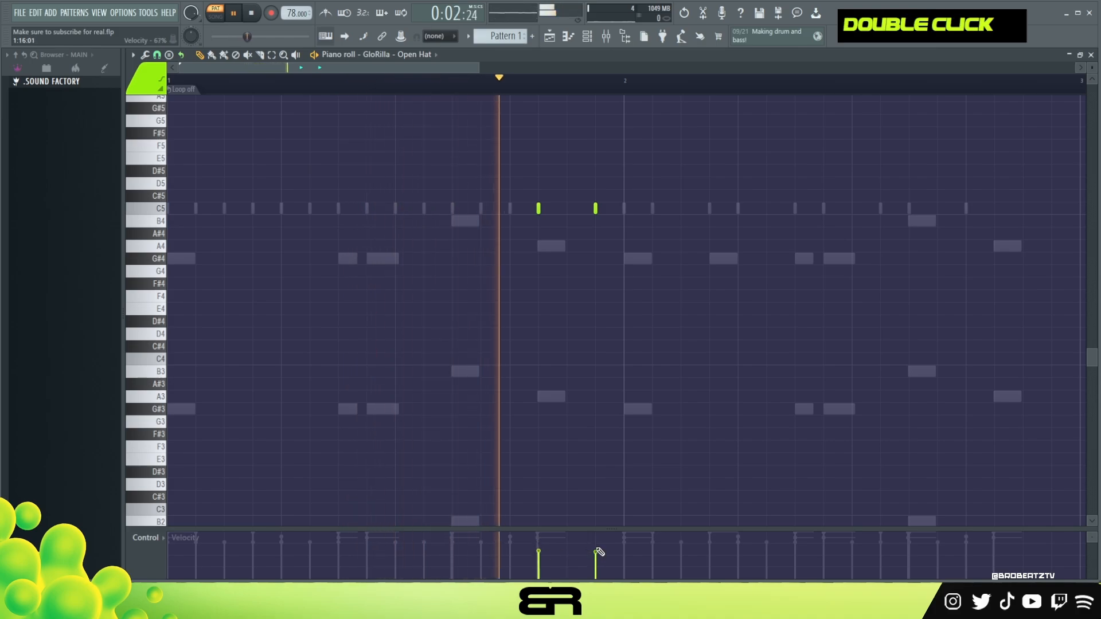
pyautogui.moveTo(596, 551); pyautogui.dragTo(595, 542)
pyautogui.press('space')
# Pan the first open hat note left and the second right, and return the control lane to note velocity
pyautogui.click(143, 538)
pyautogui.click(156, 560)
pyautogui.moveTo(538, 555); pyautogui.dragTo(542, 573)
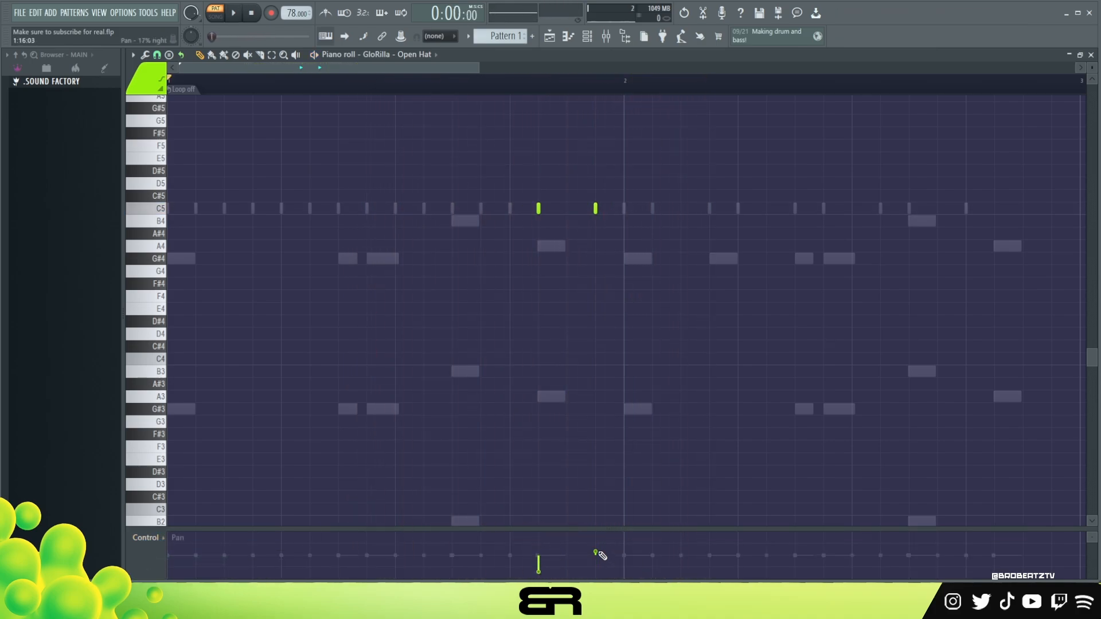
pyautogui.click(144, 539)
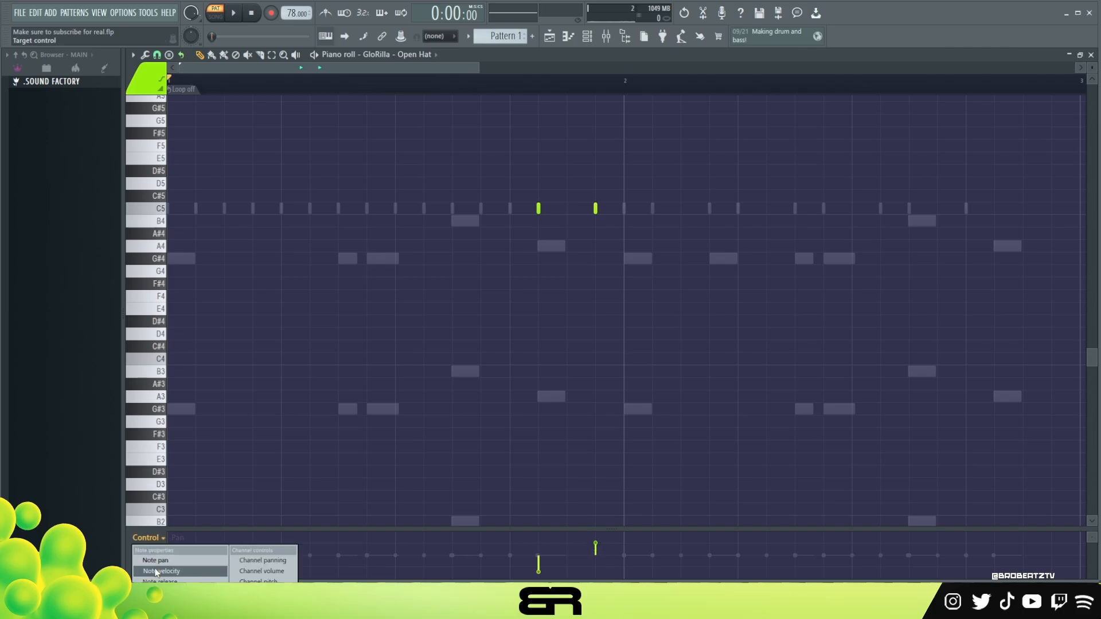
pyautogui.click(155, 571)
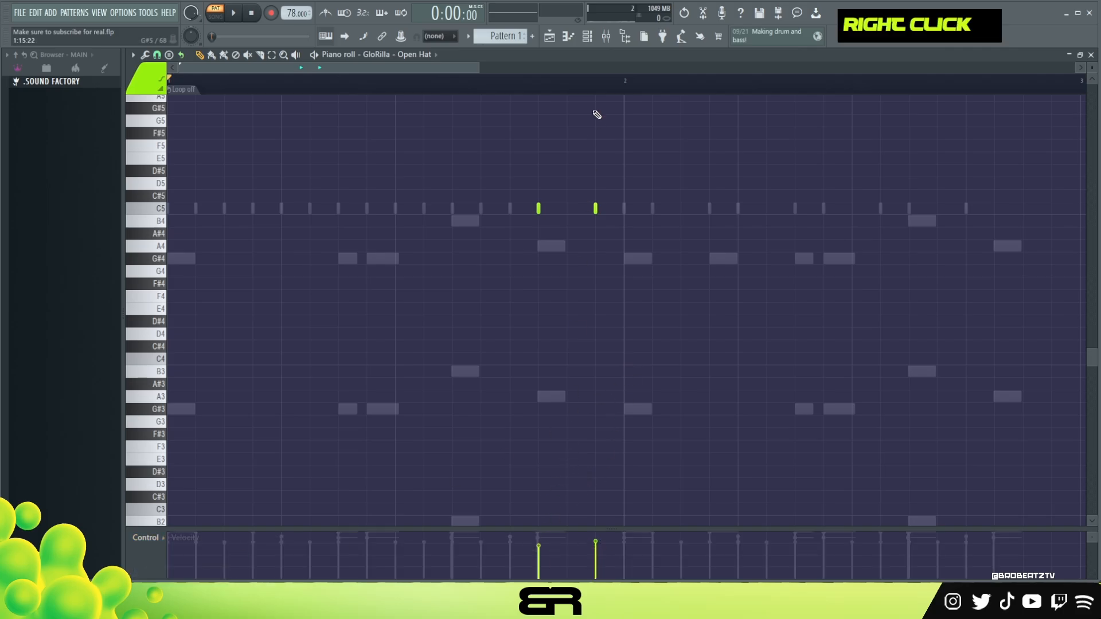
# Open the channel rack and play the full pattern
pyautogui.click(550, 36)
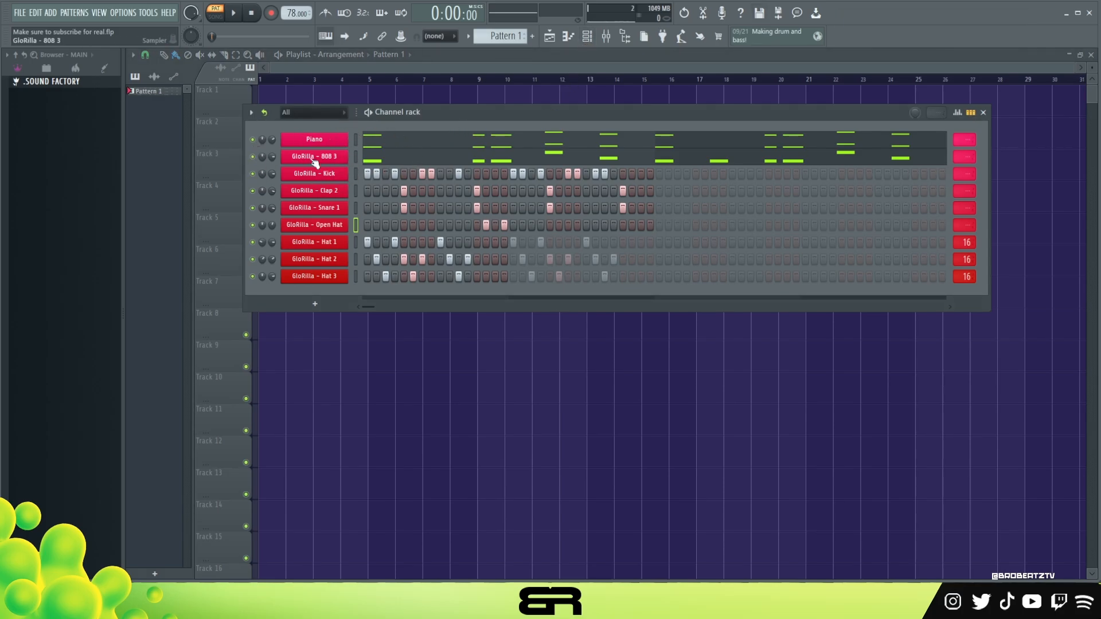
pyautogui.press('space')
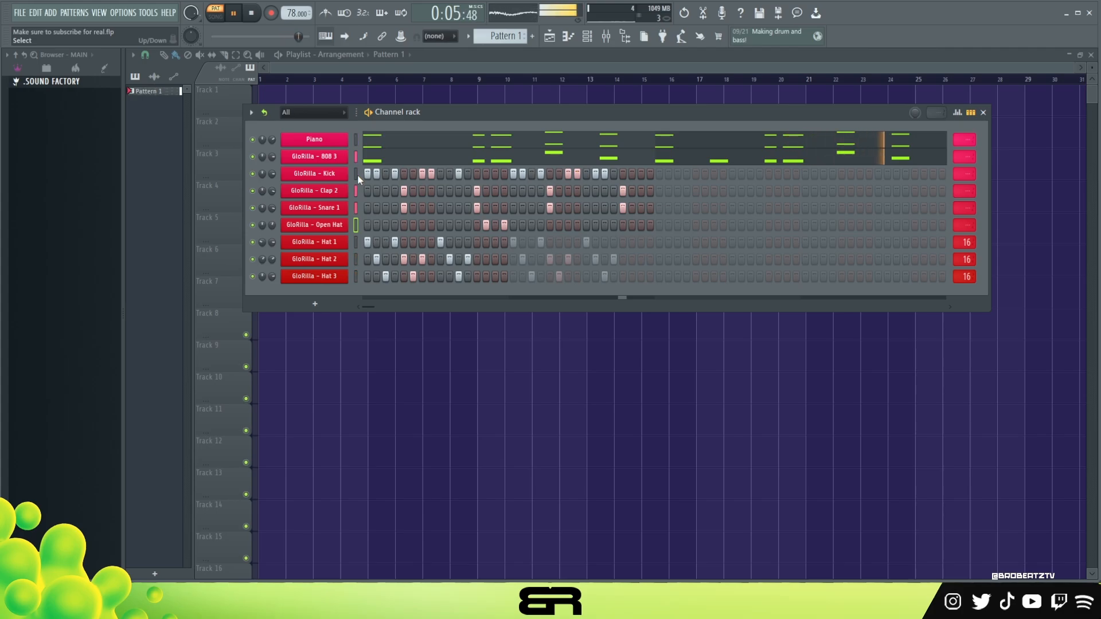
pyautogui.press('space')
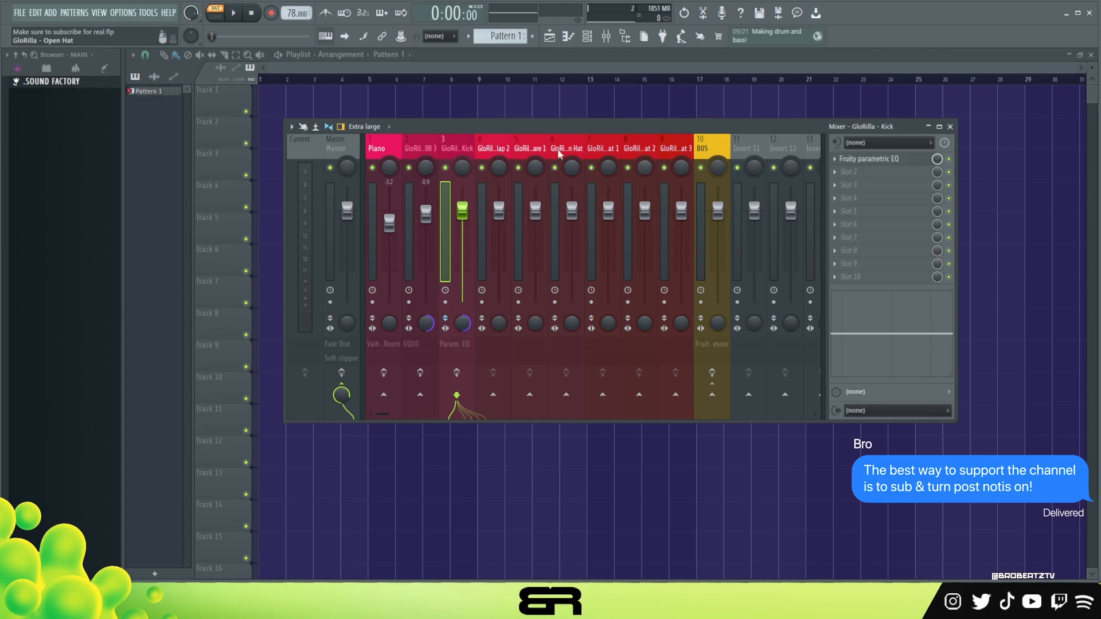
# Select the mixer tracks from GloRilla - Clap 2 through BUS and route them to the BUS track only
pyautogui.keyDown('ctrl'); pyautogui.click(714, 145); pyautogui.keyUp('ctrl')
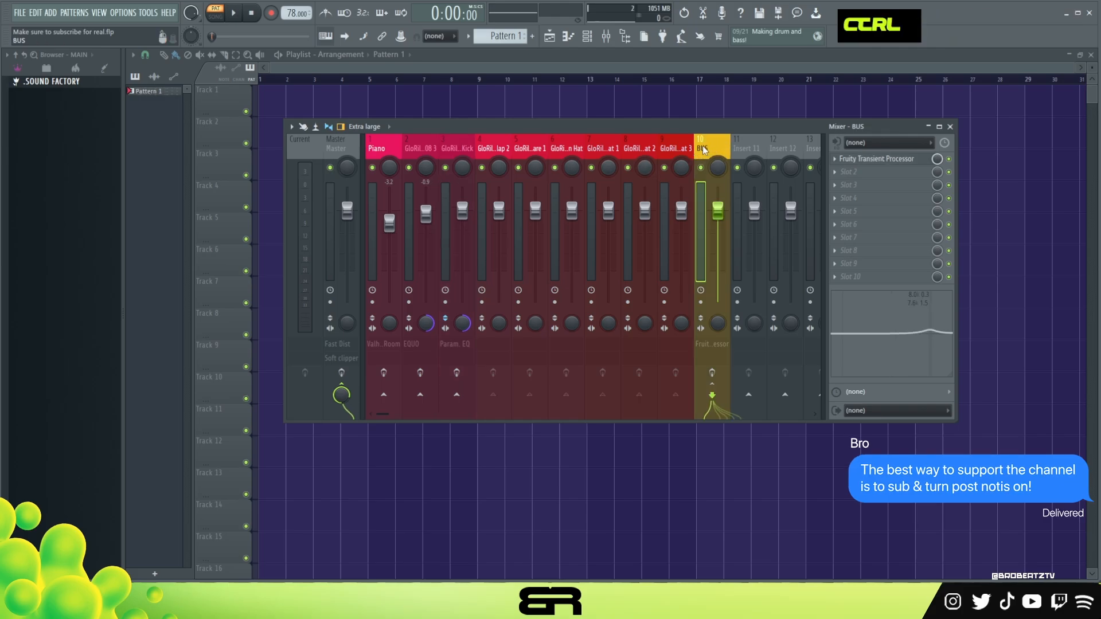
pyautogui.press('ctrl')
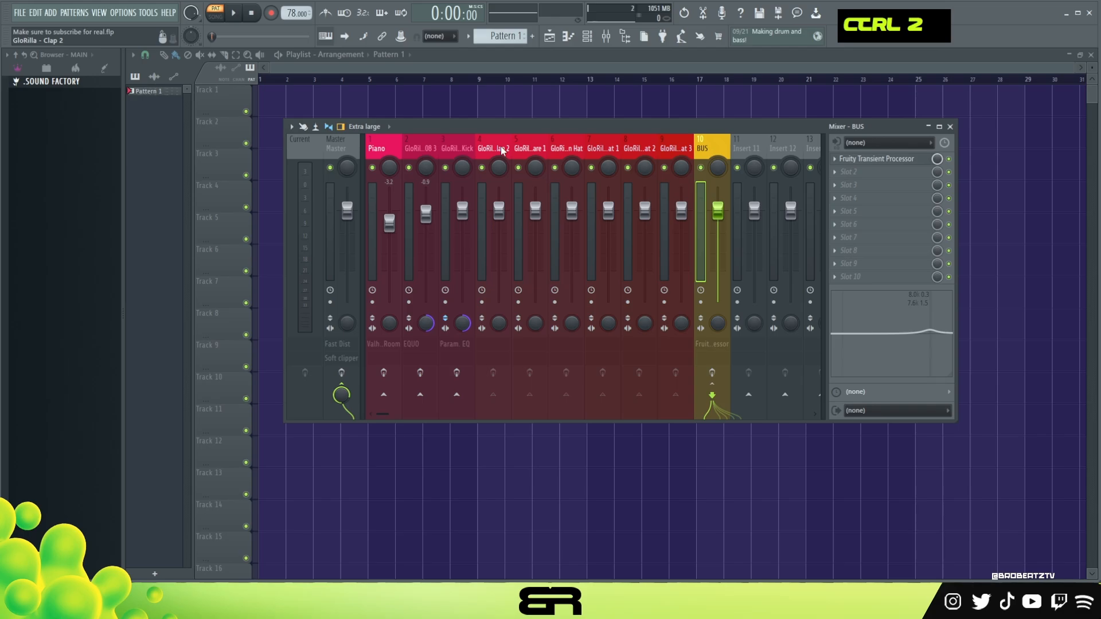
pyautogui.moveTo(501, 146); pyautogui.dragTo(706, 153)
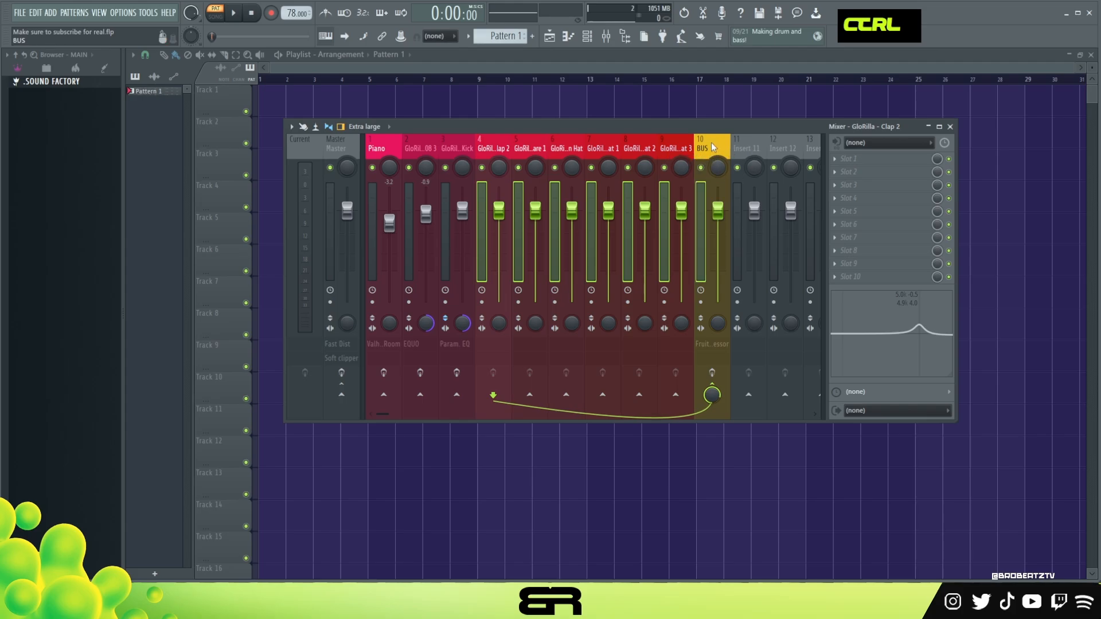
pyautogui.rightClick(711, 143)
pyautogui.moveTo(811, 273)
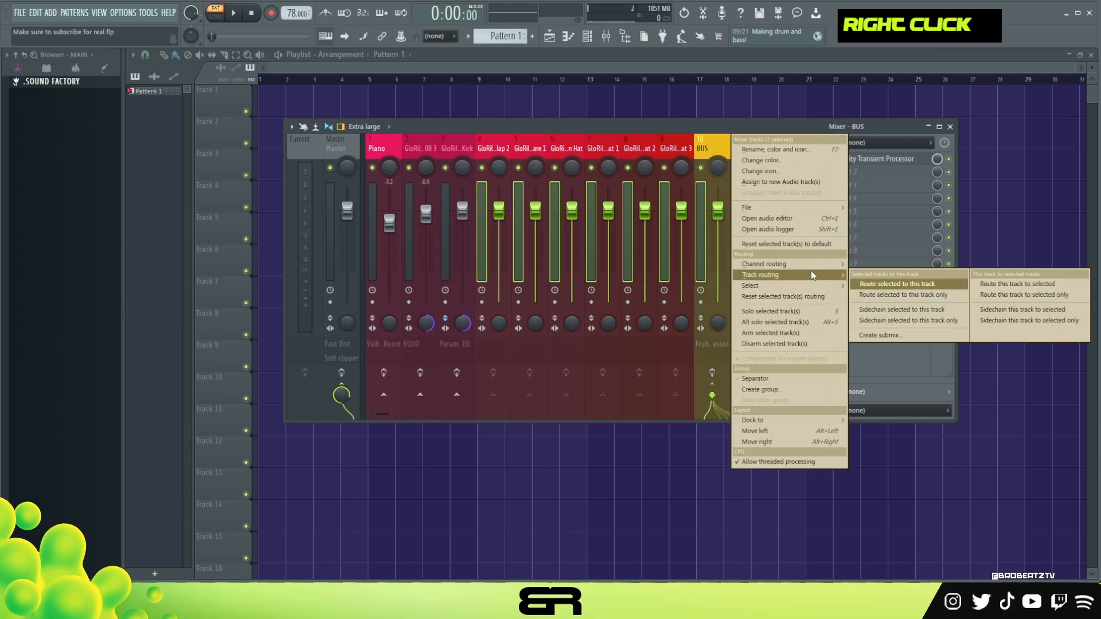
pyautogui.click(886, 294)
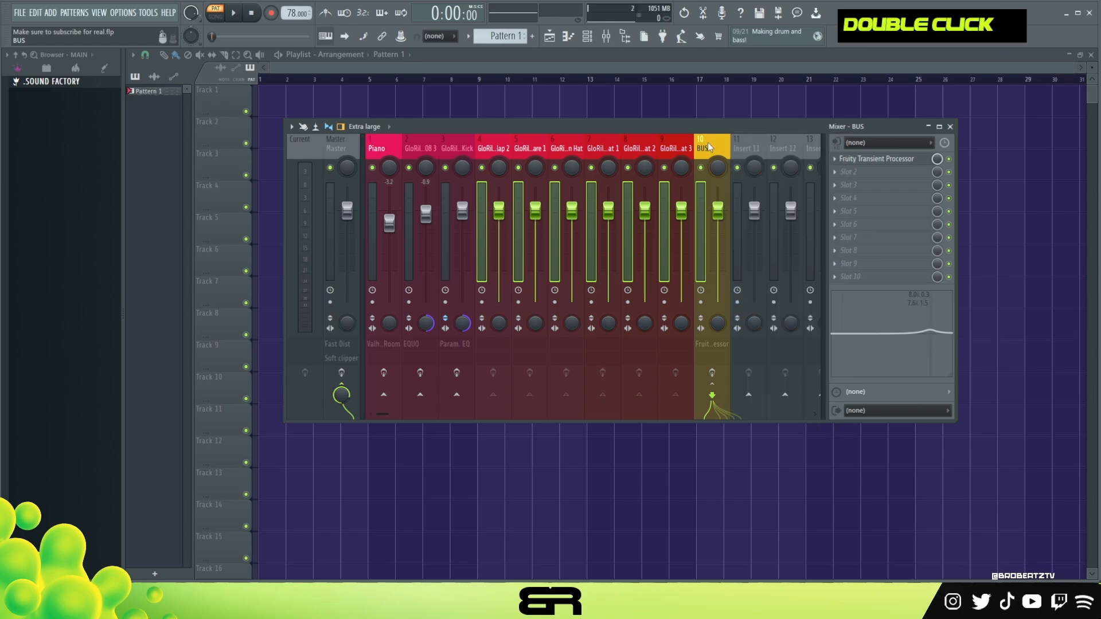
# Solo the BUS together with the Clap 2, Snare 1, Open Hat and Hat 1 to 3 tracks, and play them
pyautogui.rightClick(473, 167)
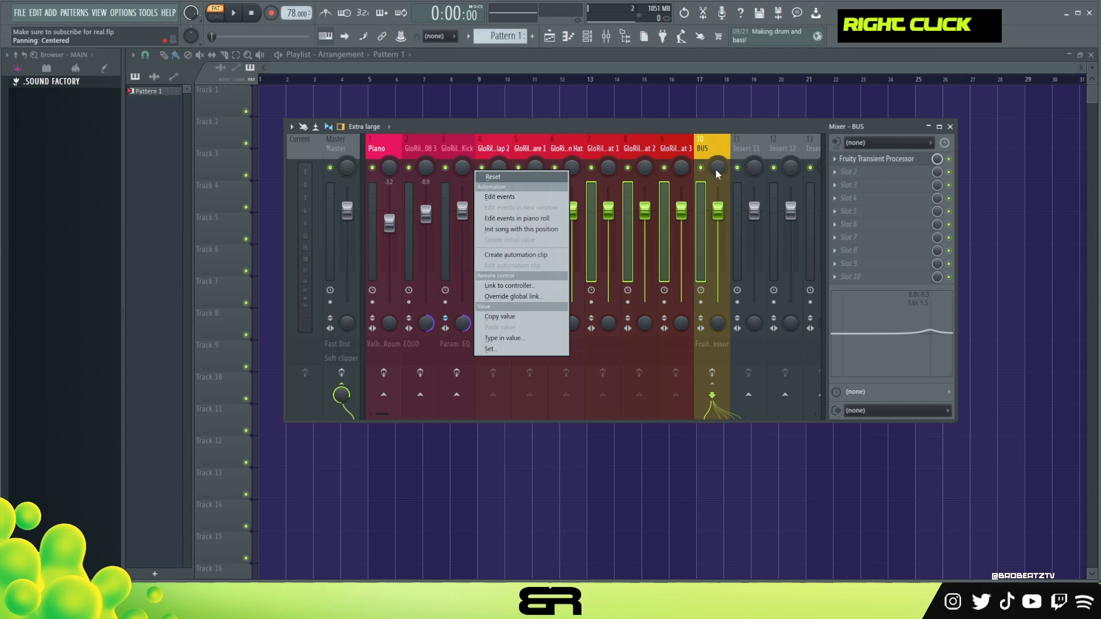
pyautogui.rightClick(702, 168)
pyautogui.click(665, 168)
pyautogui.click(627, 168)
pyautogui.click(592, 168)
pyautogui.click(554, 167)
pyautogui.click(519, 167)
pyautogui.click(481, 168)
pyautogui.press('space')
pyautogui.press('space')
pyautogui.press('space')
pyautogui.press('space')
pyautogui.press('space')
pyautogui.press('space')
pyautogui.press('space')
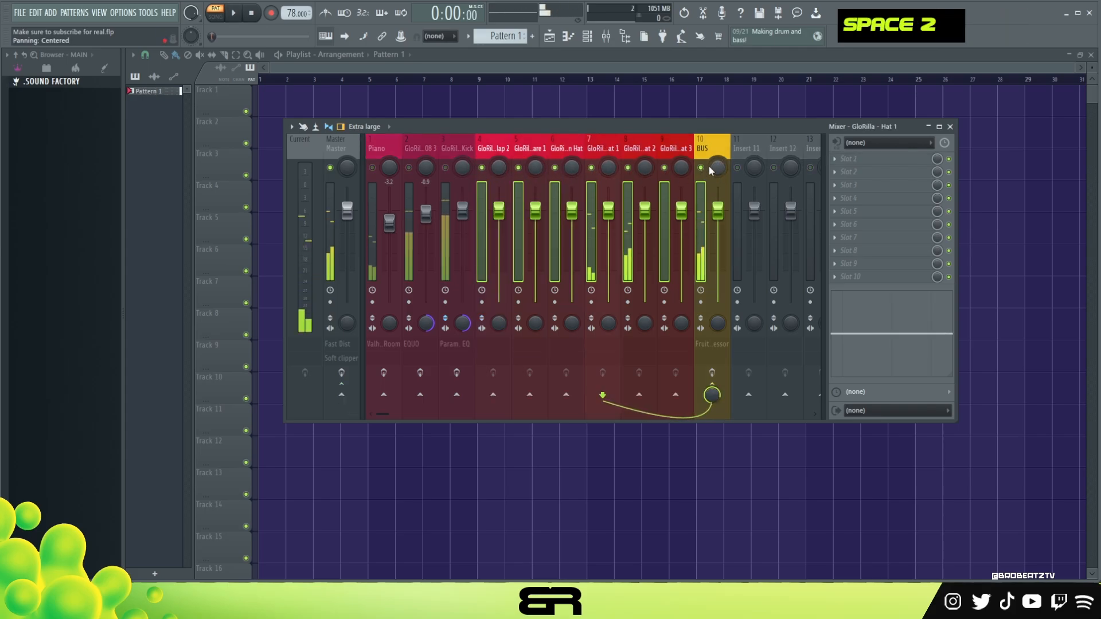
# Select the BUS track, enable its effects and open its Fruity Transient Processor
pyautogui.click(710, 159)
pyautogui.press('space')
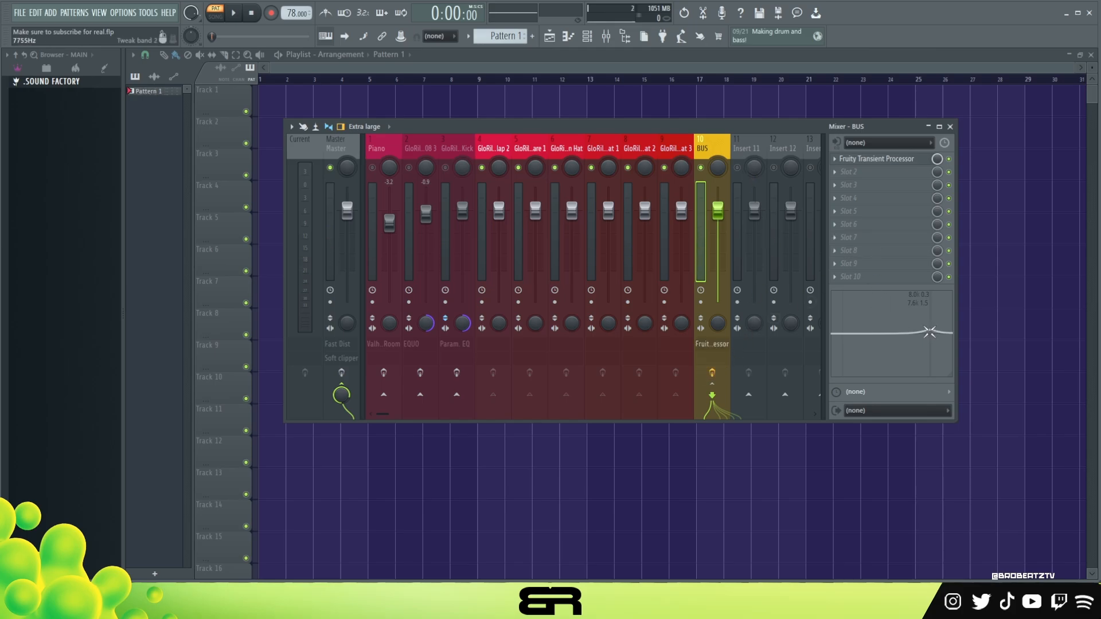
pyautogui.click(895, 159)
pyautogui.moveTo(438, 198); pyautogui.dragTo(769, 128)
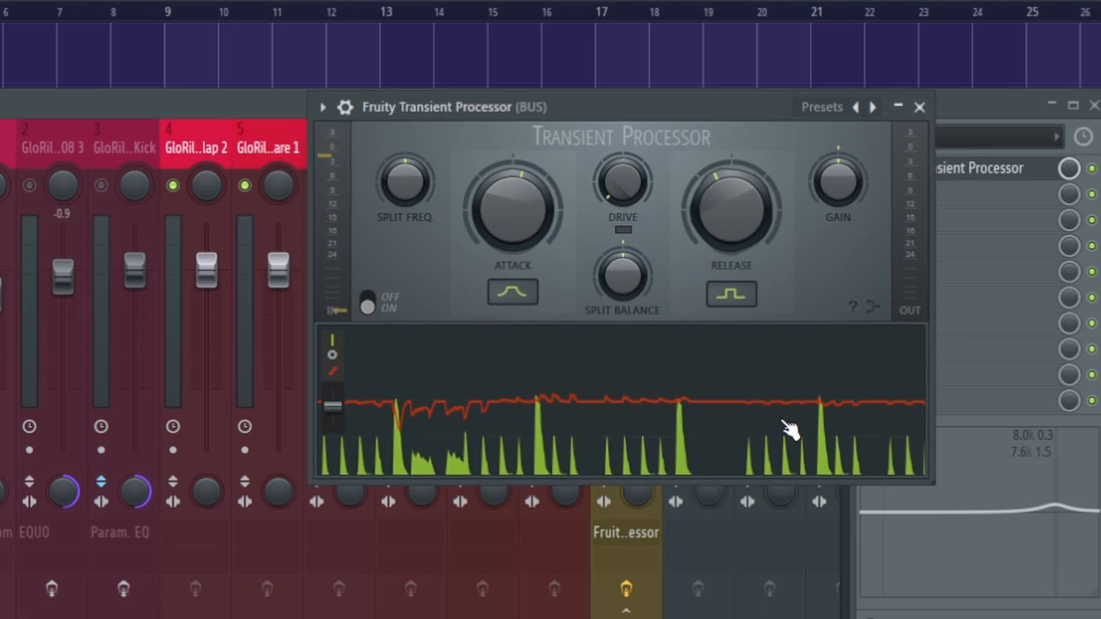
# Audition the Transient Processor's release turned up and turned down, return it to slightly below centre, and close the plugin
pyautogui.moveTo(749, 240); pyautogui.dragTo(720, 229)
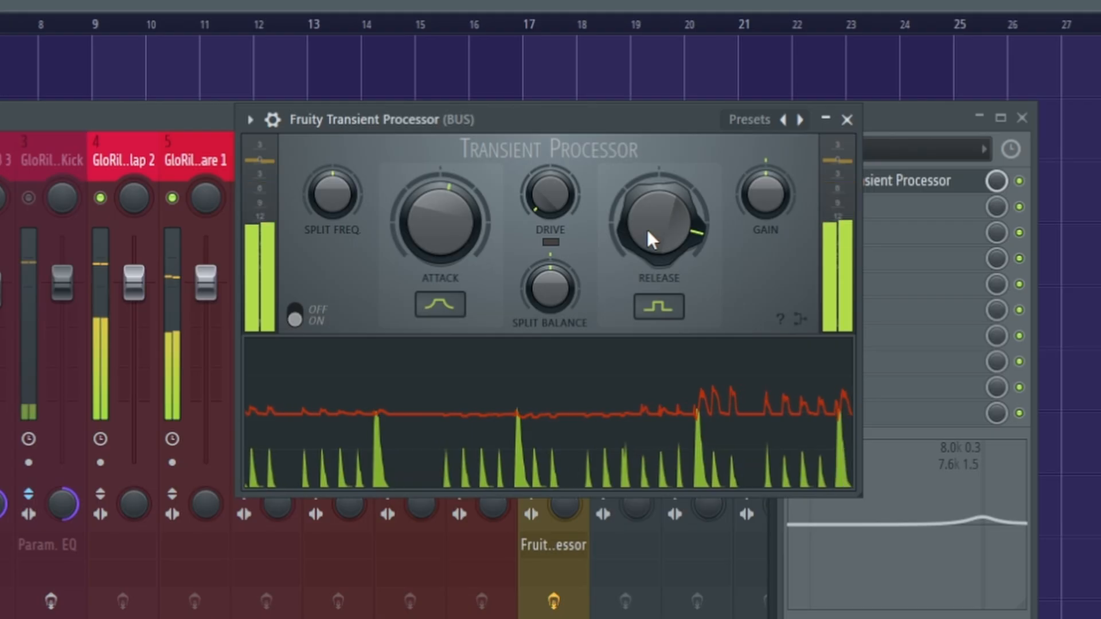
pyautogui.press('space')
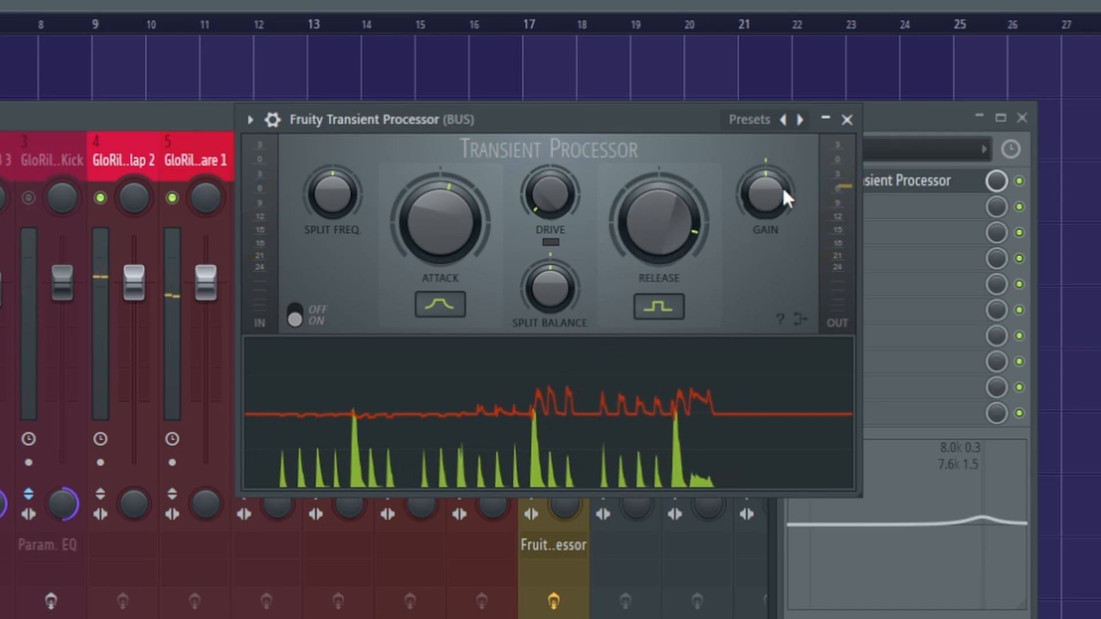
pyautogui.moveTo(653, 210); pyautogui.dragTo(653, 296)
pyautogui.press('space')
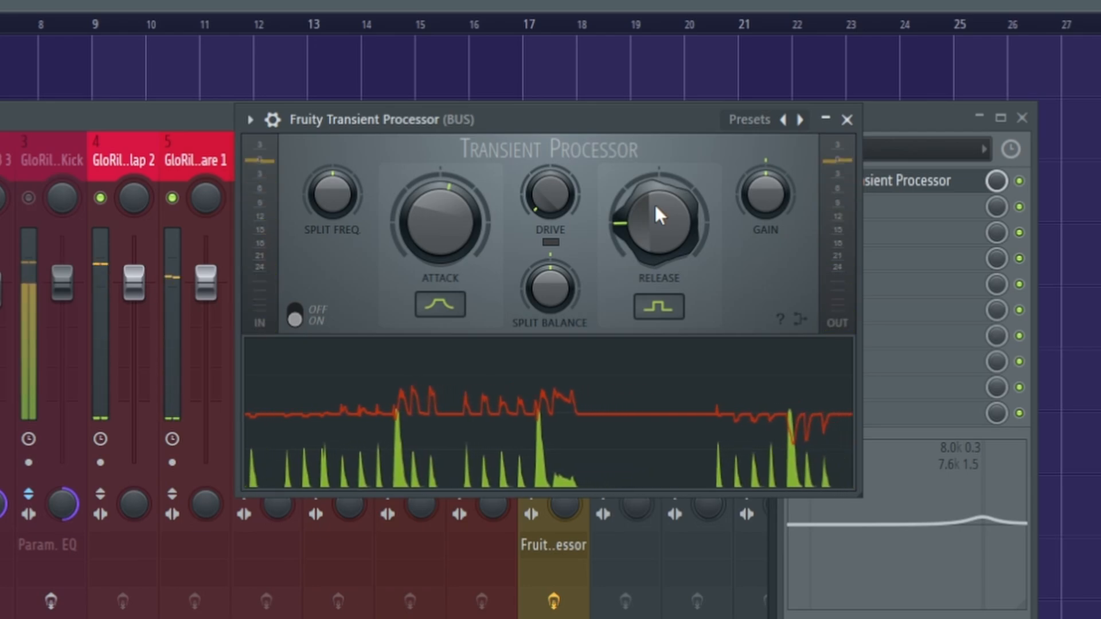
pyautogui.moveTo(664, 222); pyautogui.dragTo(664, 184)
pyautogui.moveTo(675, 236); pyautogui.dragTo(675, 235)
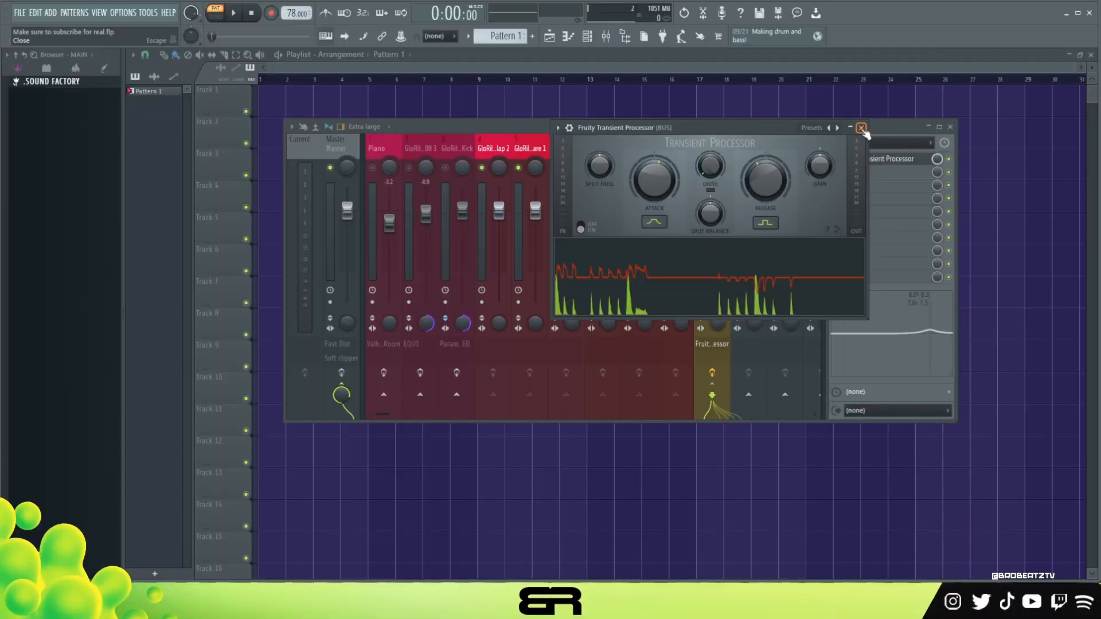
pyautogui.click(862, 128)
# Unmute the GloRilla - Kick mixer track, enable its effects and open its Fruity parametric EQ
pyautogui.click(457, 173)
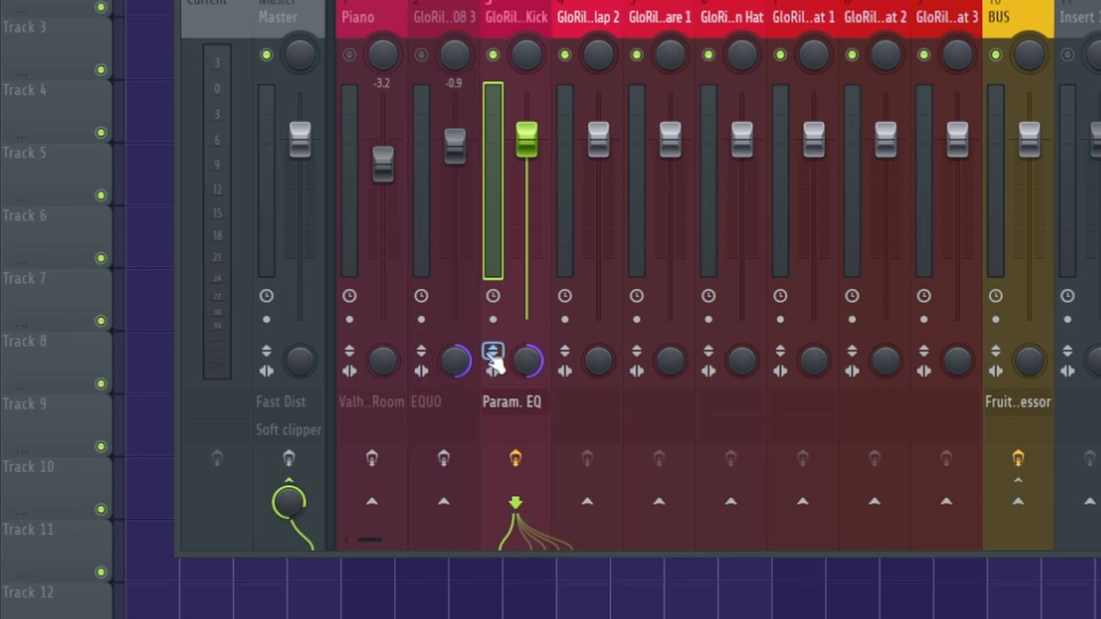
pyautogui.click(493, 350)
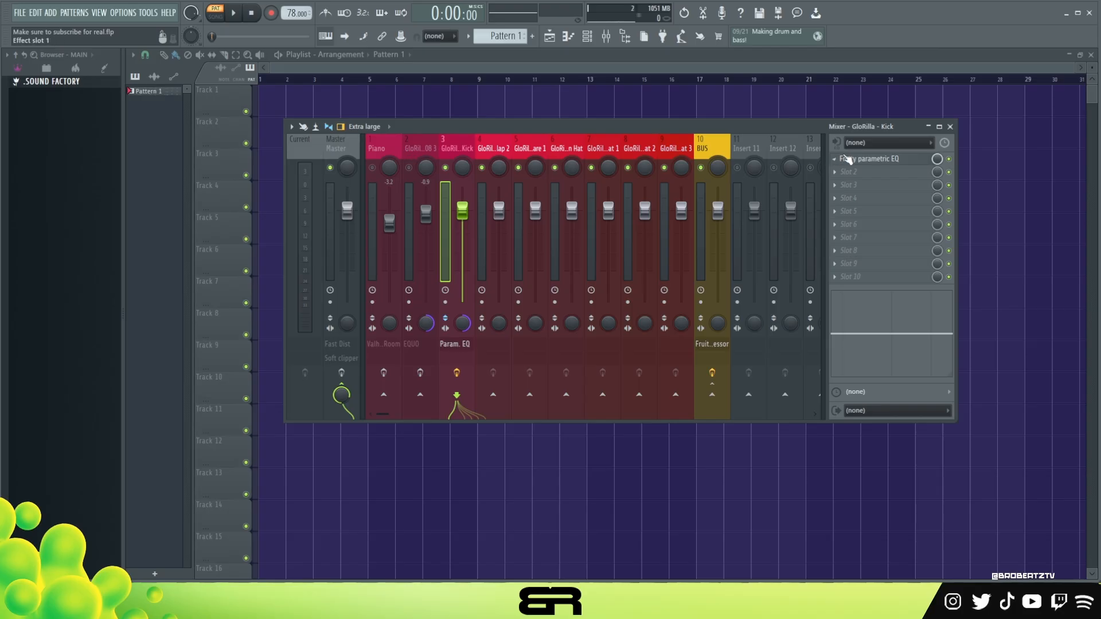
pyautogui.click(846, 160)
pyautogui.moveTo(205, 103); pyautogui.dragTo(618, 145)
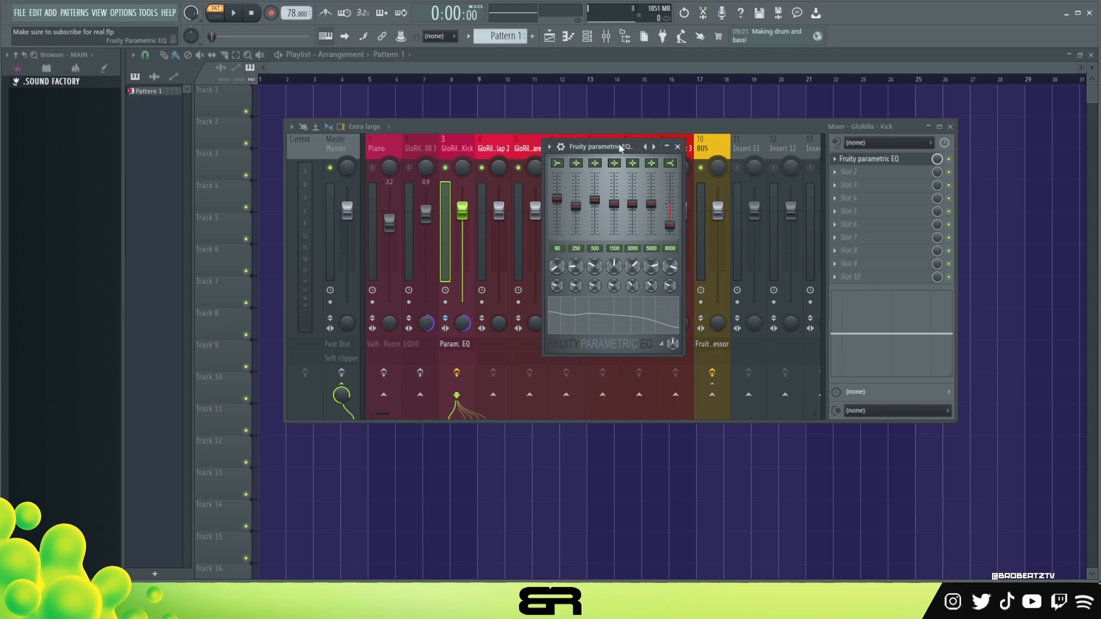
# Boost band 3 of the kick's parametric EQ to 9.2 dB during playback, lower it back near band 2's level, and close the EQ
pyautogui.press('space')
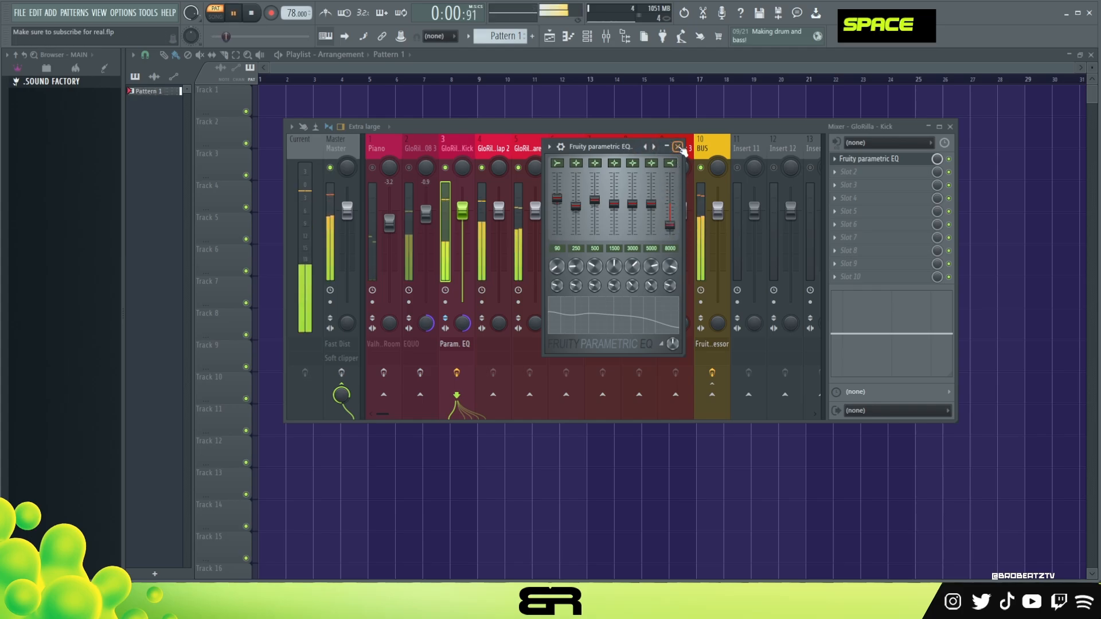
pyautogui.press('space')
pyautogui.moveTo(595, 199); pyautogui.dragTo(594, 189)
pyautogui.press('space')
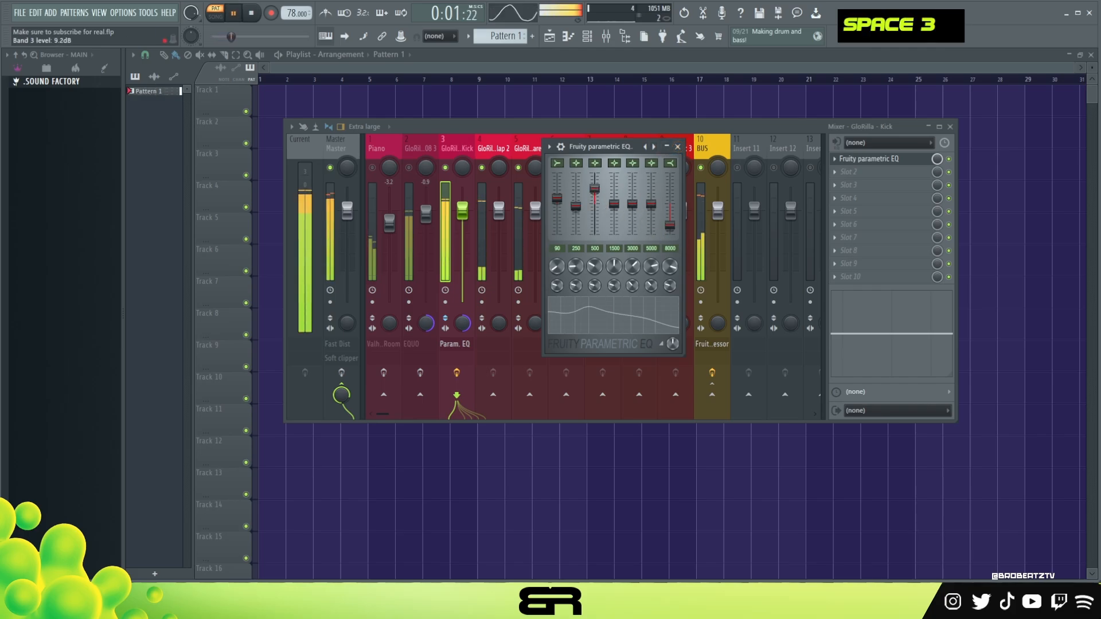
pyautogui.press('space')
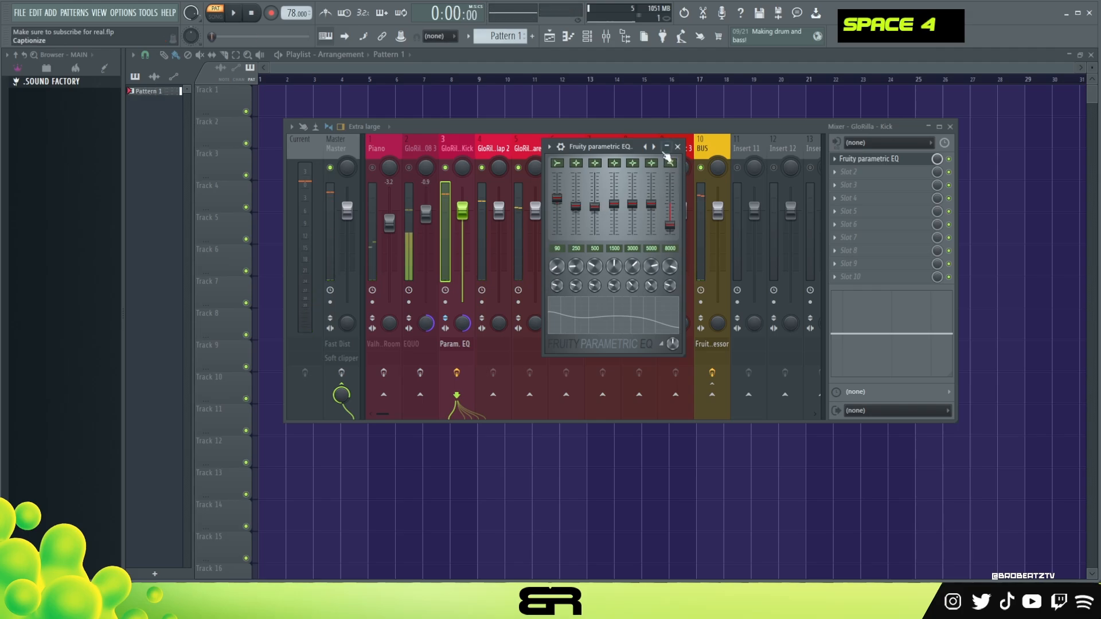
pyautogui.click(677, 146)
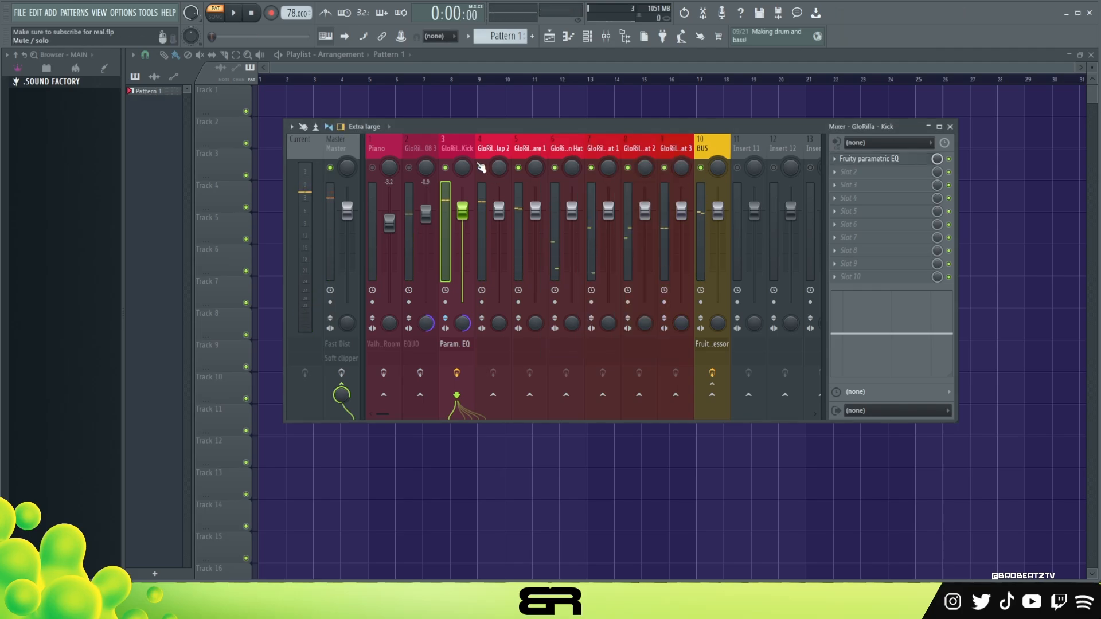
# Unmute the GloRilla - 808 3 track, compare it with its EQUO equalizer off and on during playback, and leave the effect enabled
pyautogui.click(420, 151)
pyautogui.doubleClick(870, 161)
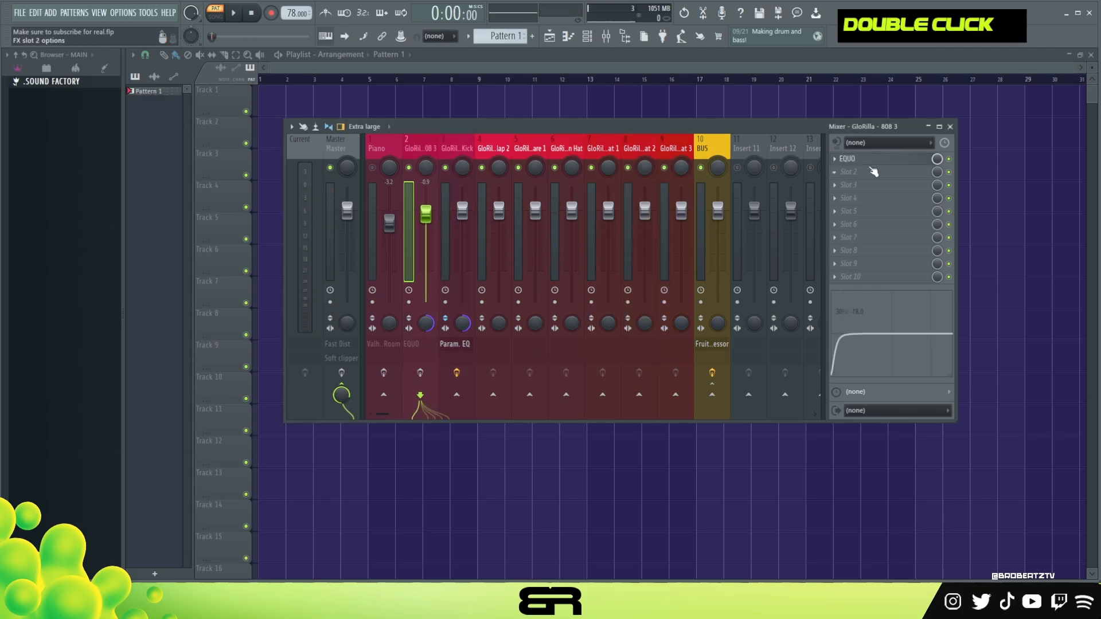
pyautogui.moveTo(386, 197); pyautogui.dragTo(614, 184)
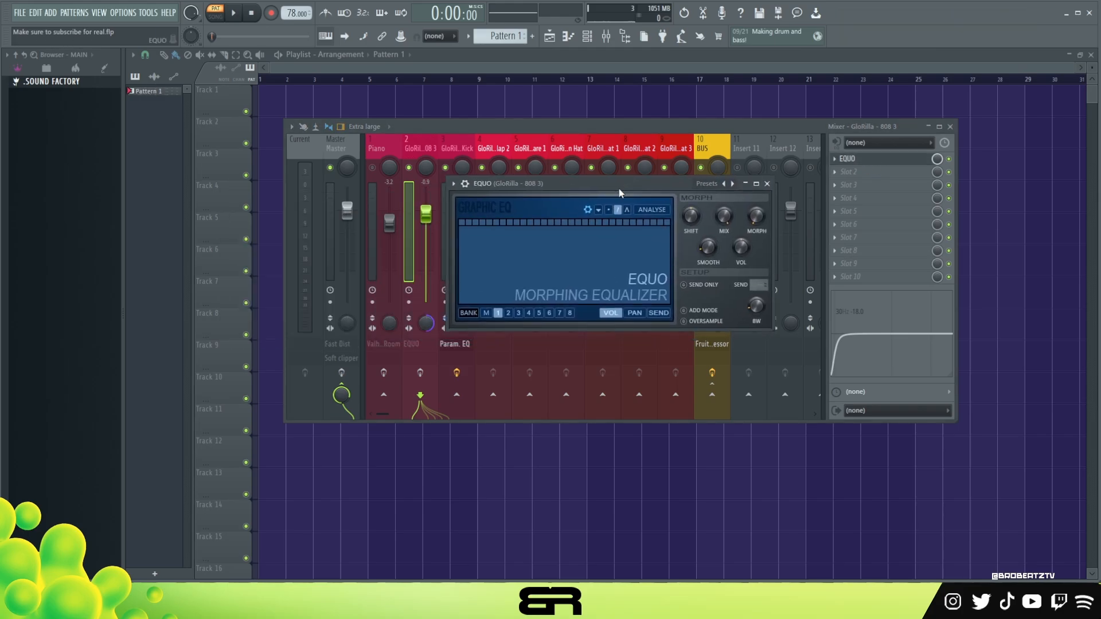
pyautogui.doubleClick(666, 294)
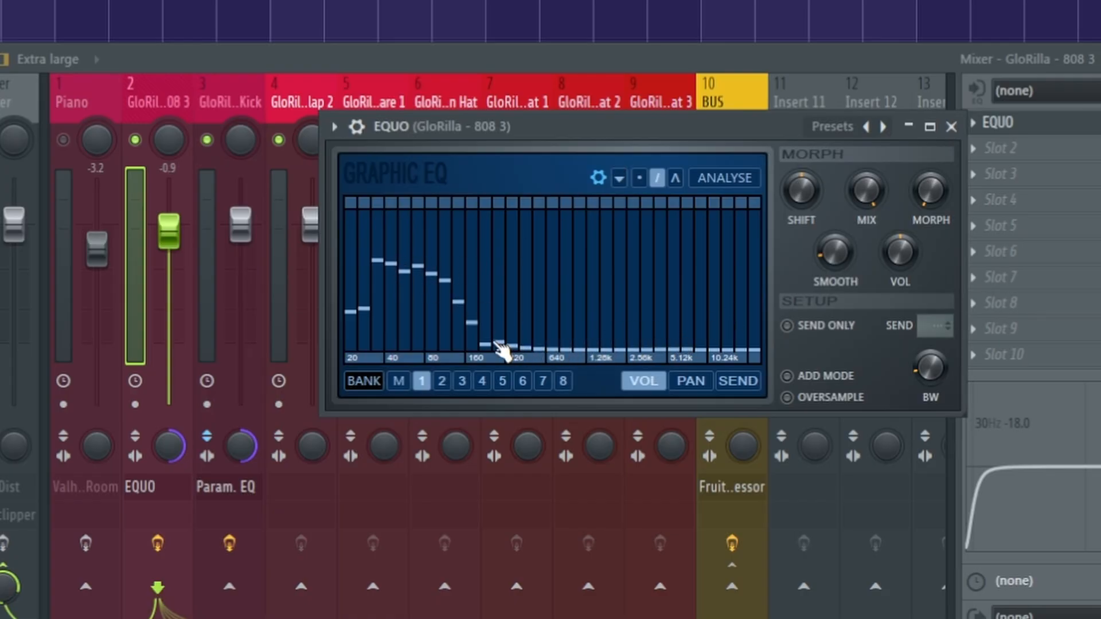
pyautogui.press('space')
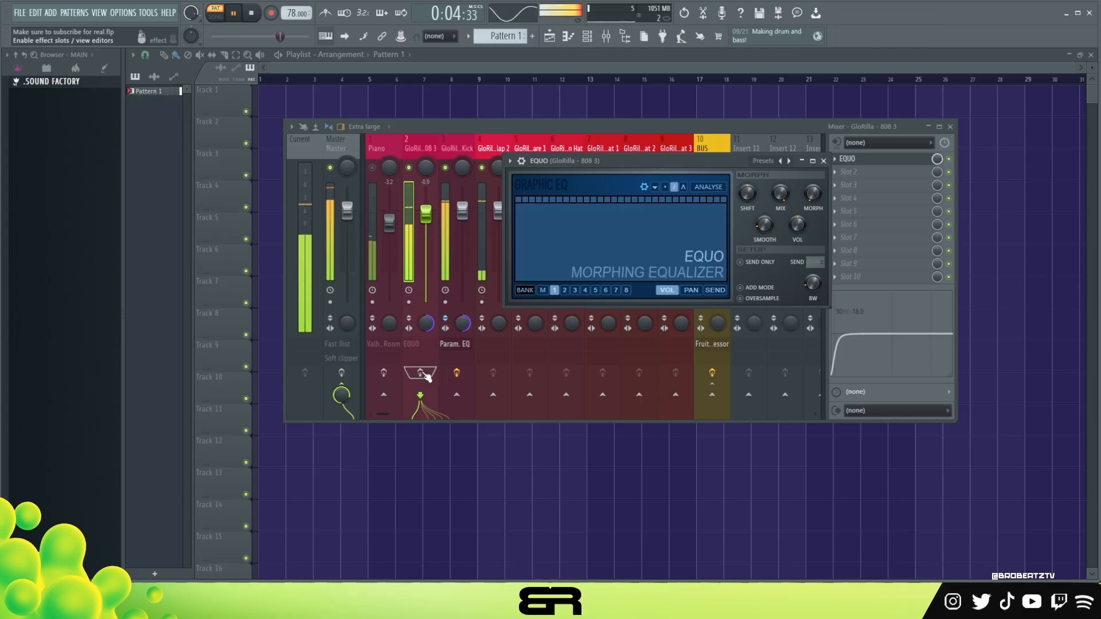
pyautogui.press('space')
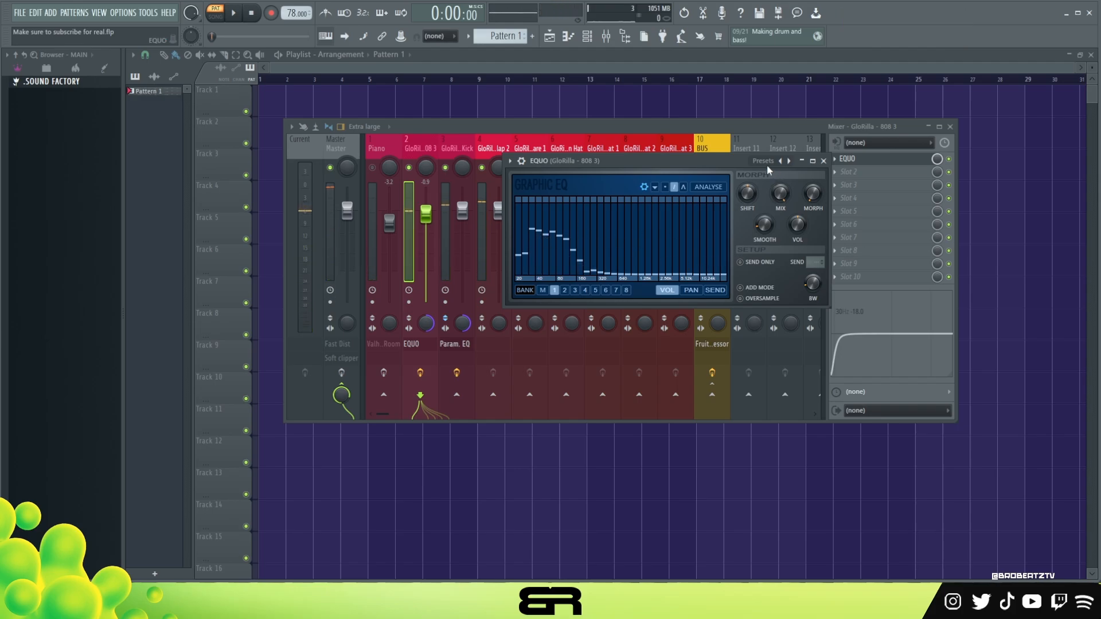
pyautogui.click(824, 161)
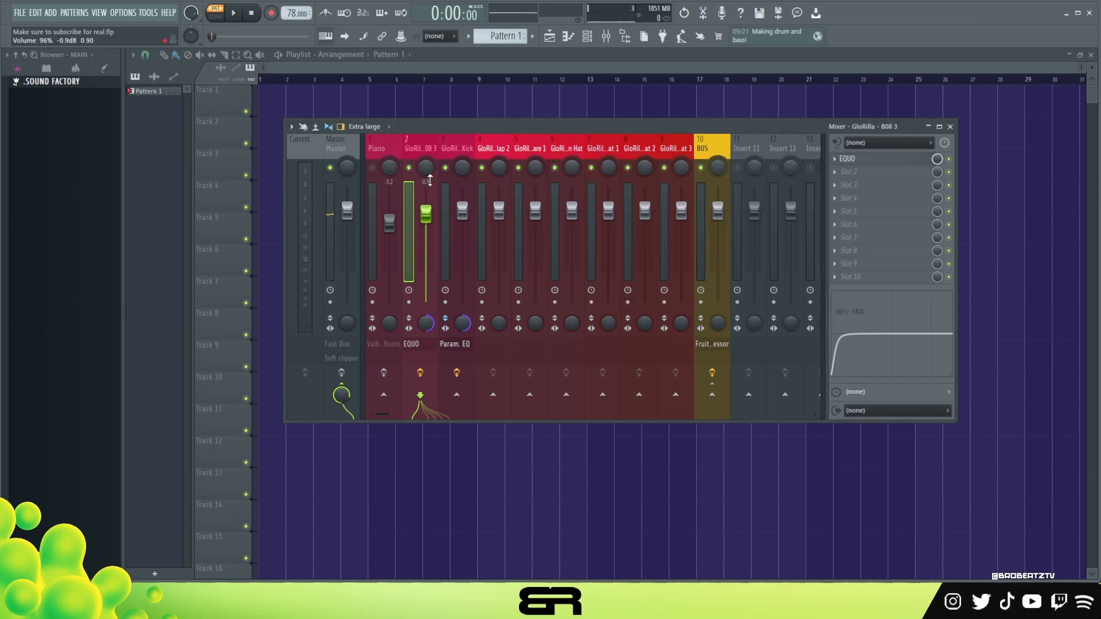
# Select the Piano mixer track, unmute it, and open its ValhallaRoom reverb beside the track strip
pyautogui.click(384, 151)
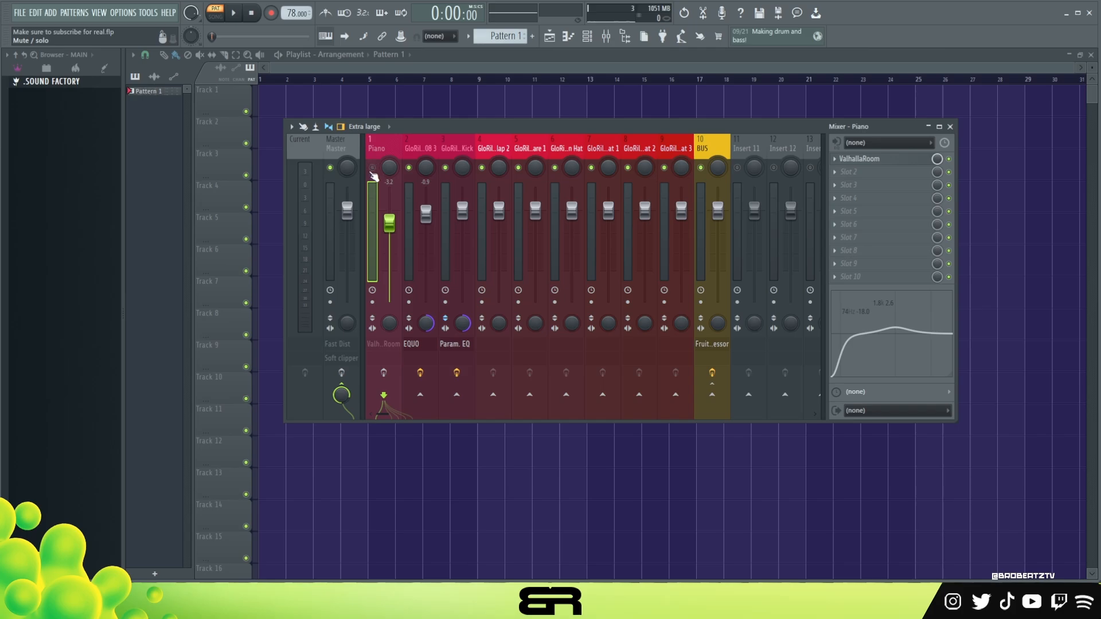
pyautogui.click(893, 165)
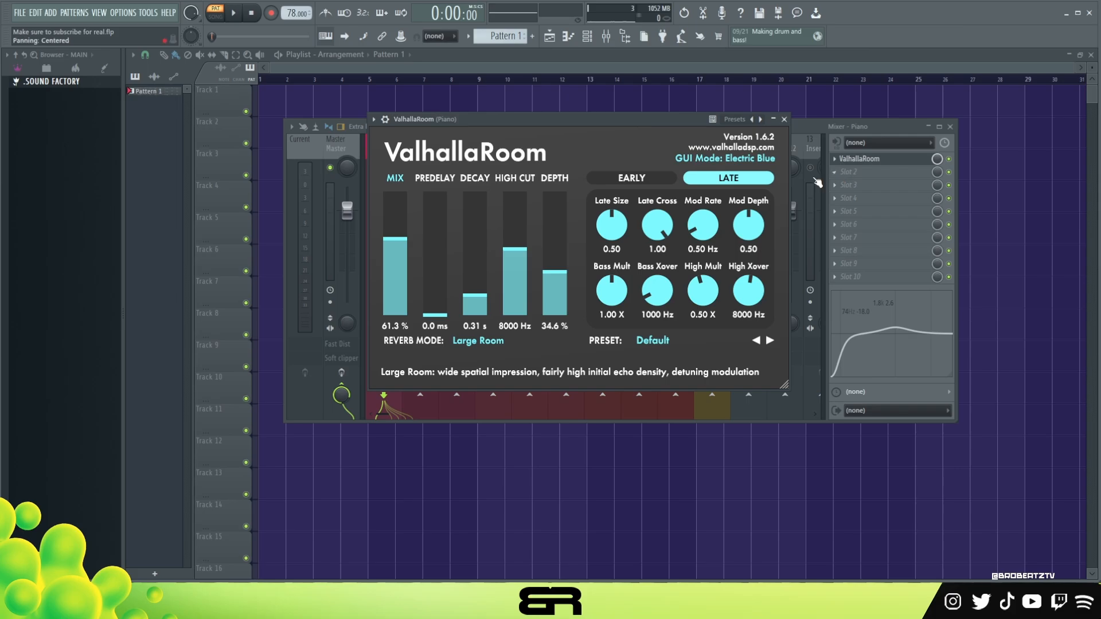
pyautogui.moveTo(638, 117); pyautogui.dragTo(718, 122)
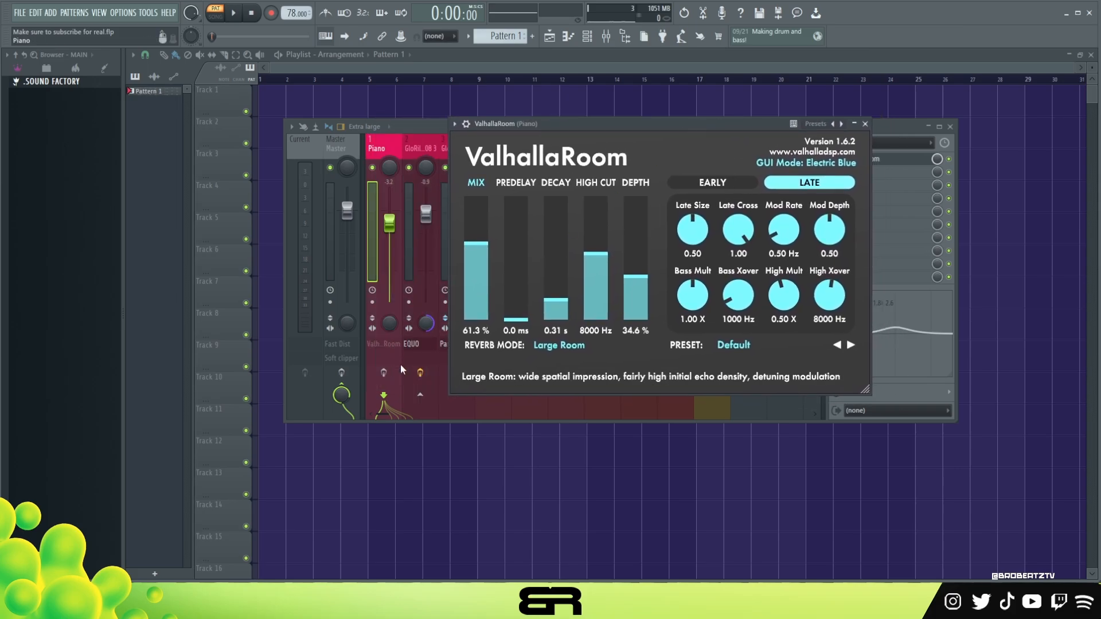
# Play the beat in short passes to audition the Piano track with ValhallaRoom open, and close the plugin
pyautogui.press('space')
pyautogui.press('space')
pyautogui.press('space')
pyautogui.press('space')
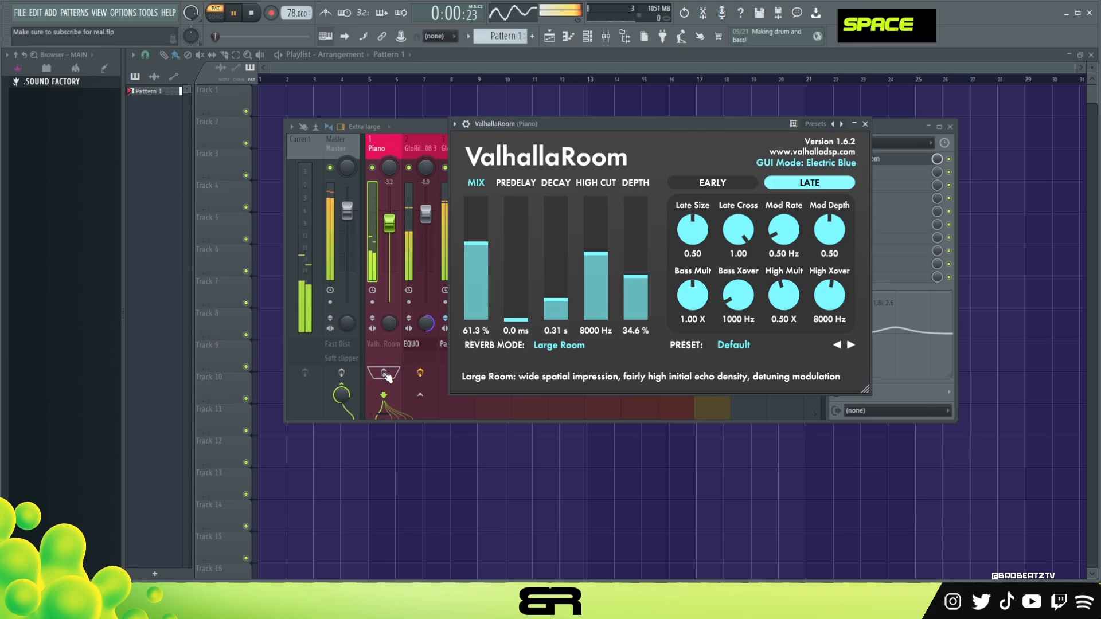
pyautogui.press('space')
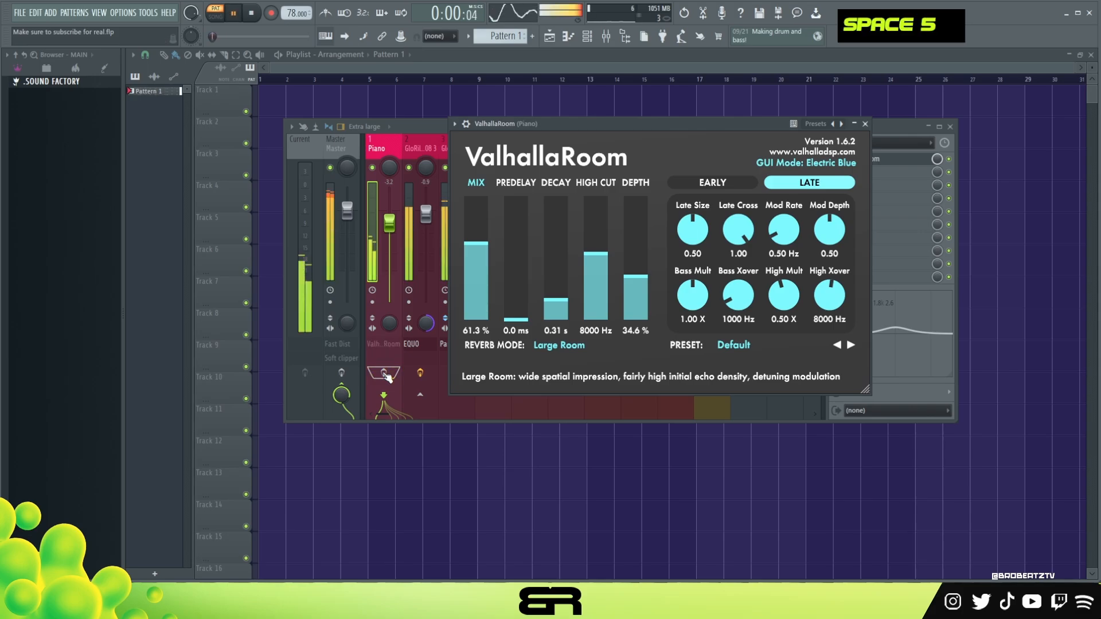
pyautogui.press('space')
pyautogui.moveTo(487, 245); pyautogui.dragTo(487, 194)
pyautogui.moveTo(605, 254); pyautogui.dragTo(634, 240)
pyautogui.click(388, 365)
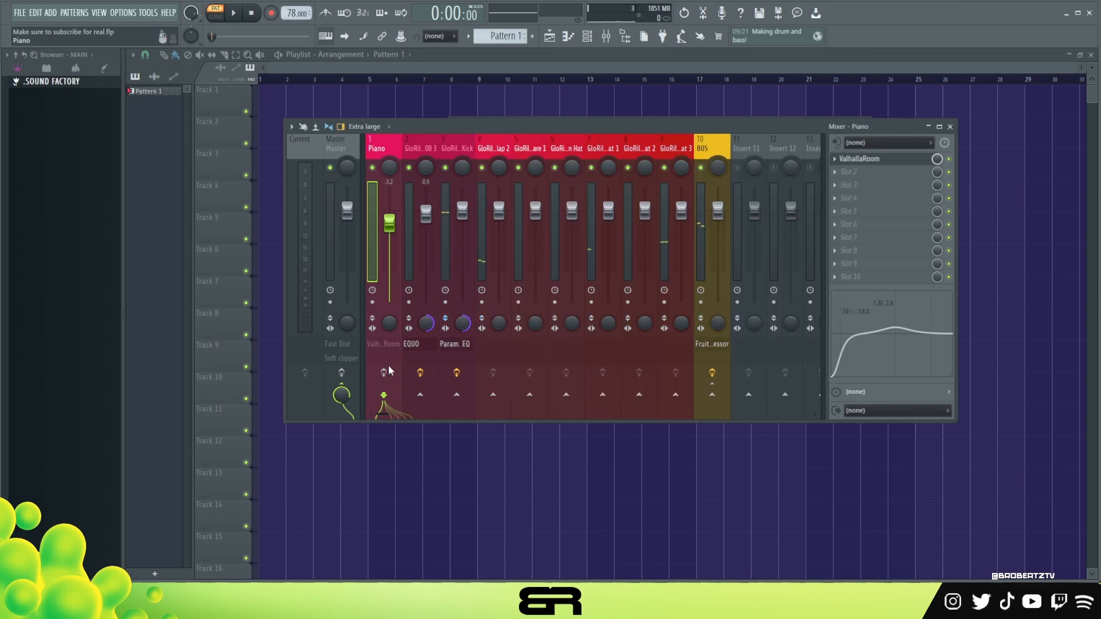
# Compare the Piano track with its effects off and on during playback, and leave the ValhallaRoom reverb enabled
pyautogui.press('space')
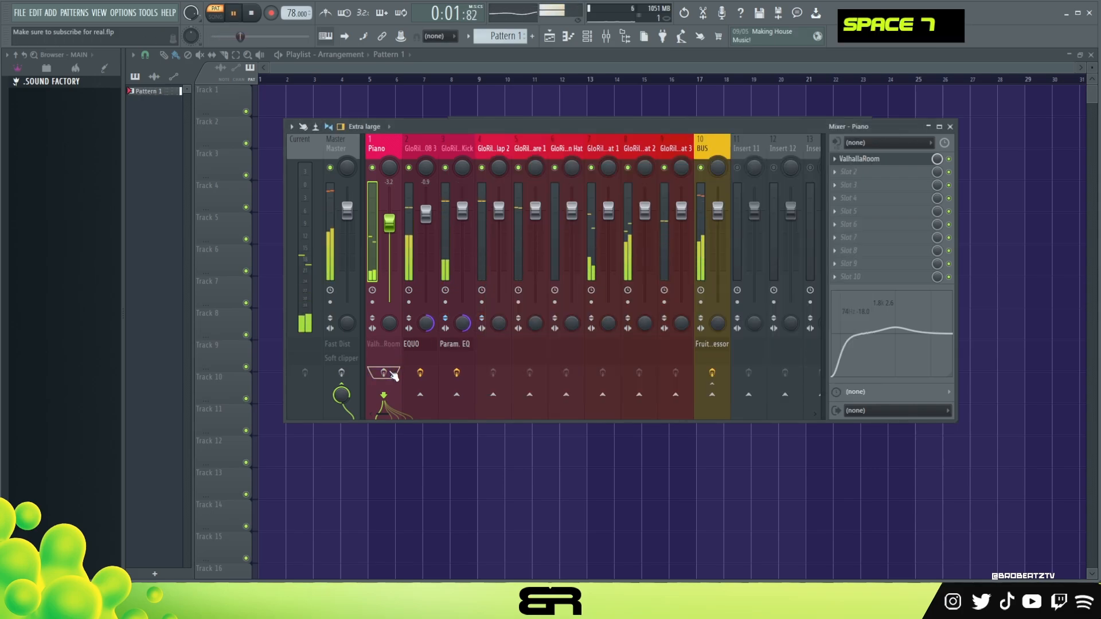
pyautogui.press('space')
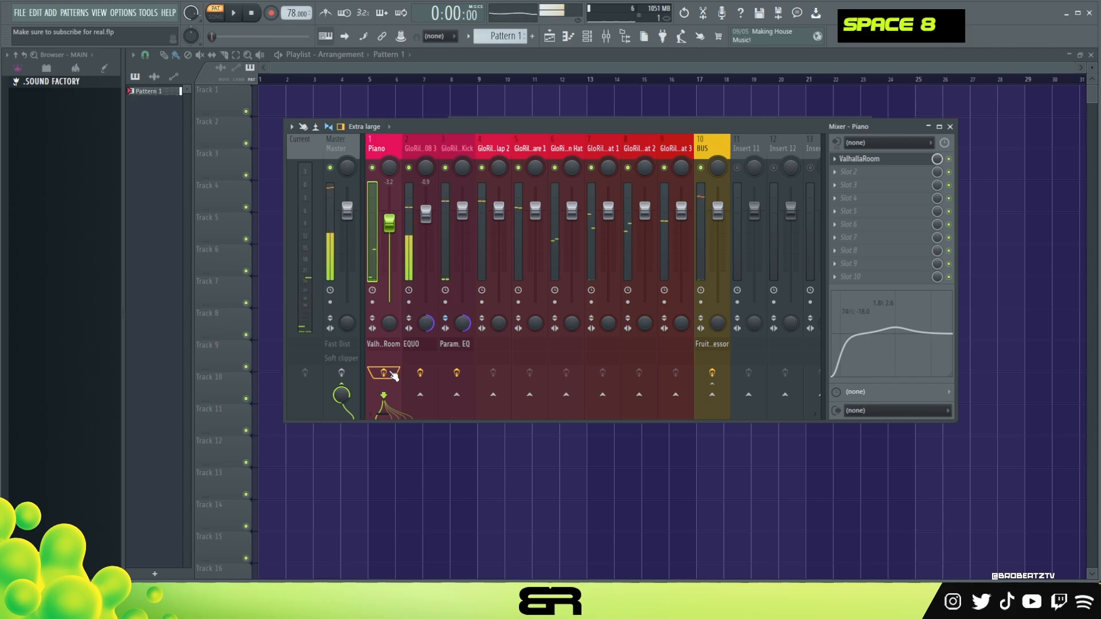
pyautogui.doubleClick(859, 158)
pyautogui.moveTo(475, 243); pyautogui.dragTo(475, 251)
pyautogui.click(392, 225)
# Select the Master track, enable its effects, and open Fruity Fast Dist and Fruity soft clipper
pyautogui.click(349, 153)
pyautogui.click(888, 158)
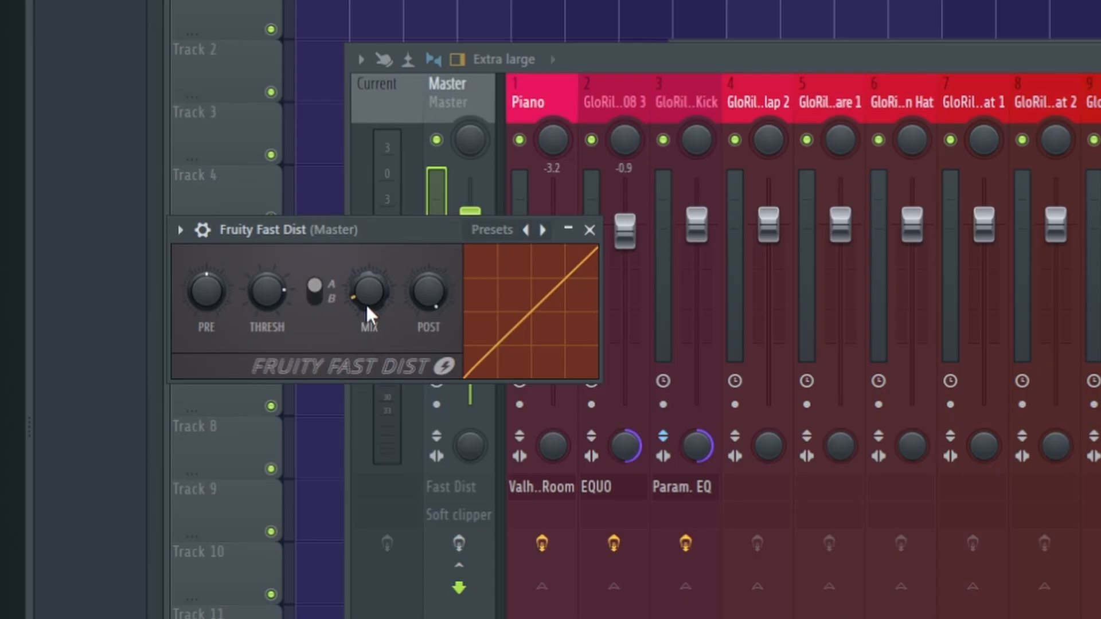
pyautogui.click(459, 515)
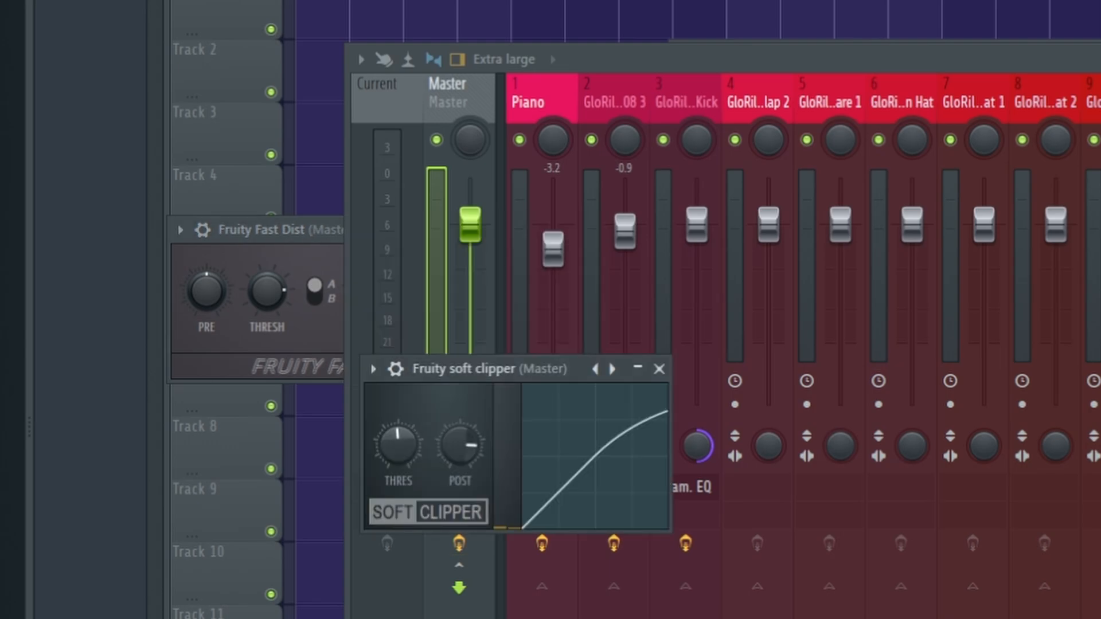
pyautogui.moveTo(561, 370); pyautogui.dragTo(814, 224)
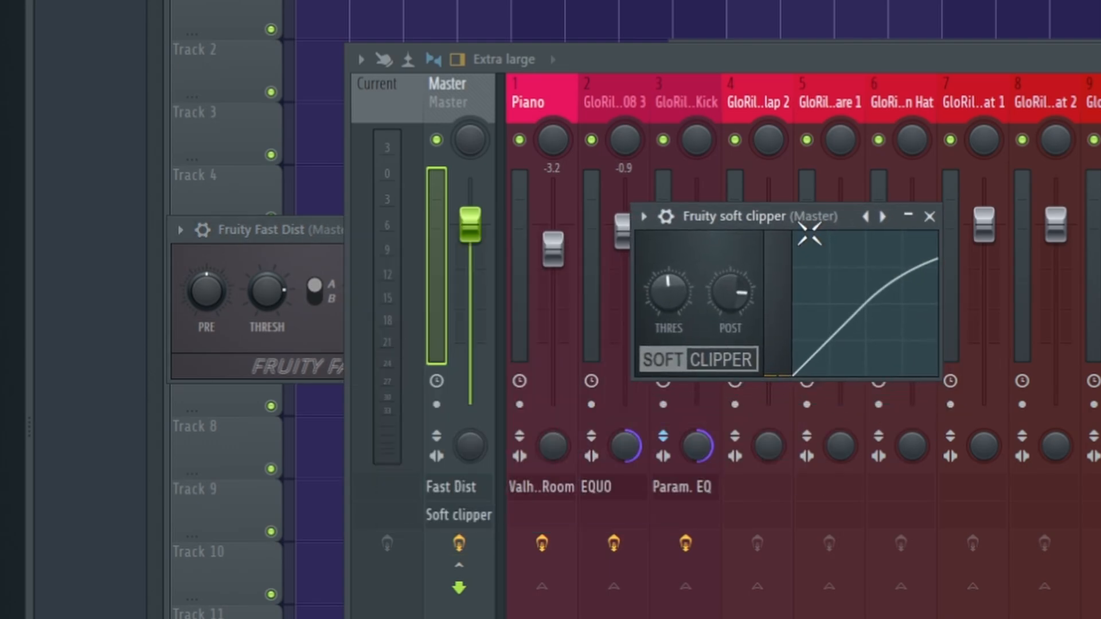
# Raise the master soft clipper's threshold to -4.4 dB, and turn it back down to slightly below the knob's centre
pyautogui.rightClick(664, 288)
pyautogui.click(685, 304)
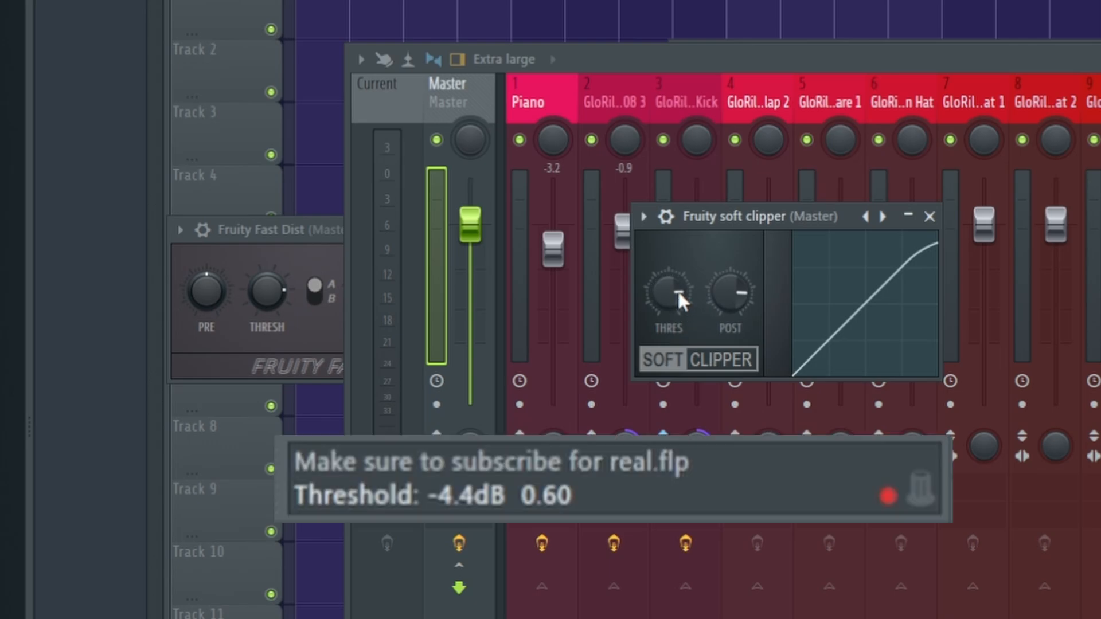
pyautogui.moveTo(668, 292); pyautogui.dragTo(668, 324)
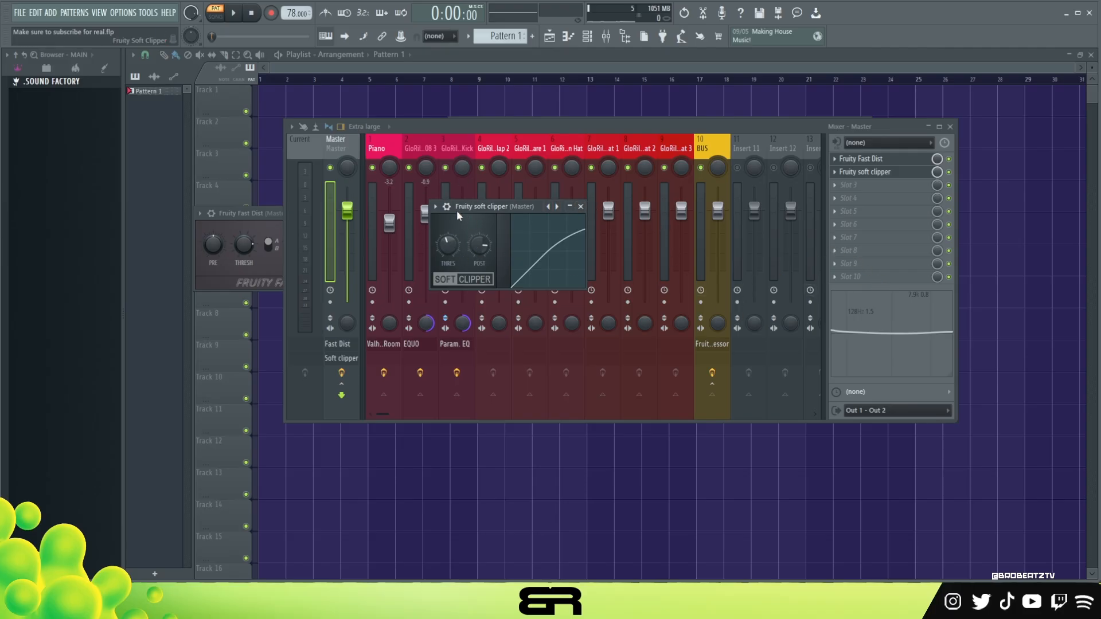
# Place the two master plugins together, audition the beat through them, close both plugins and stop playback
pyautogui.moveTo(501, 207); pyautogui.dragTo(526, 234)
pyautogui.moveTo(267, 212); pyautogui.dragTo(504, 168)
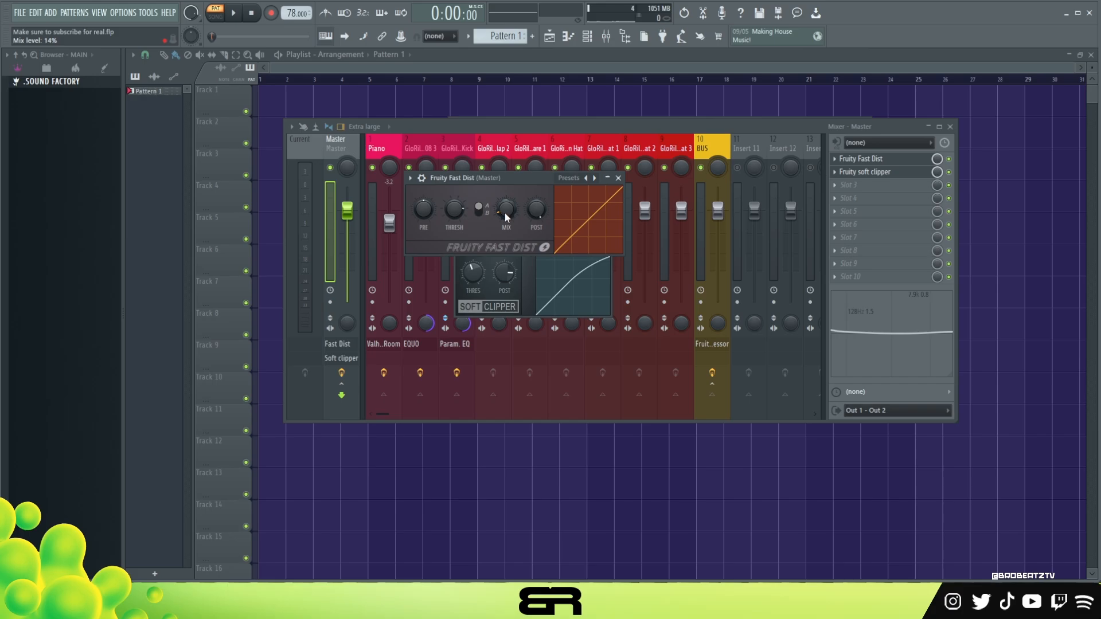
pyautogui.press('space')
pyautogui.moveTo(504, 213); pyautogui.dragTo(504, 189)
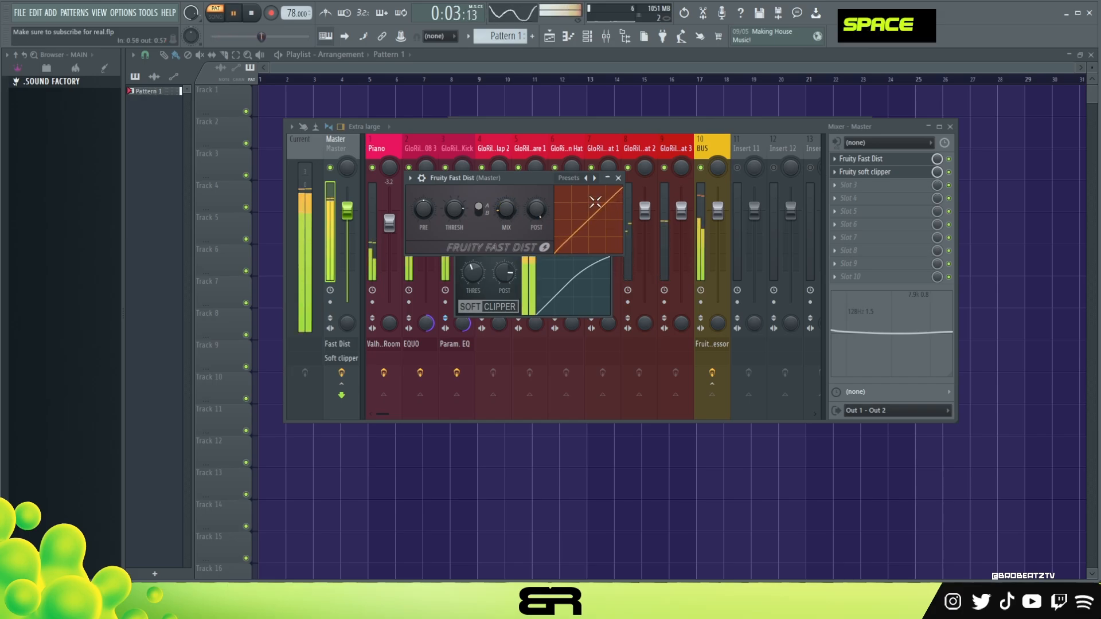
pyautogui.click(619, 178)
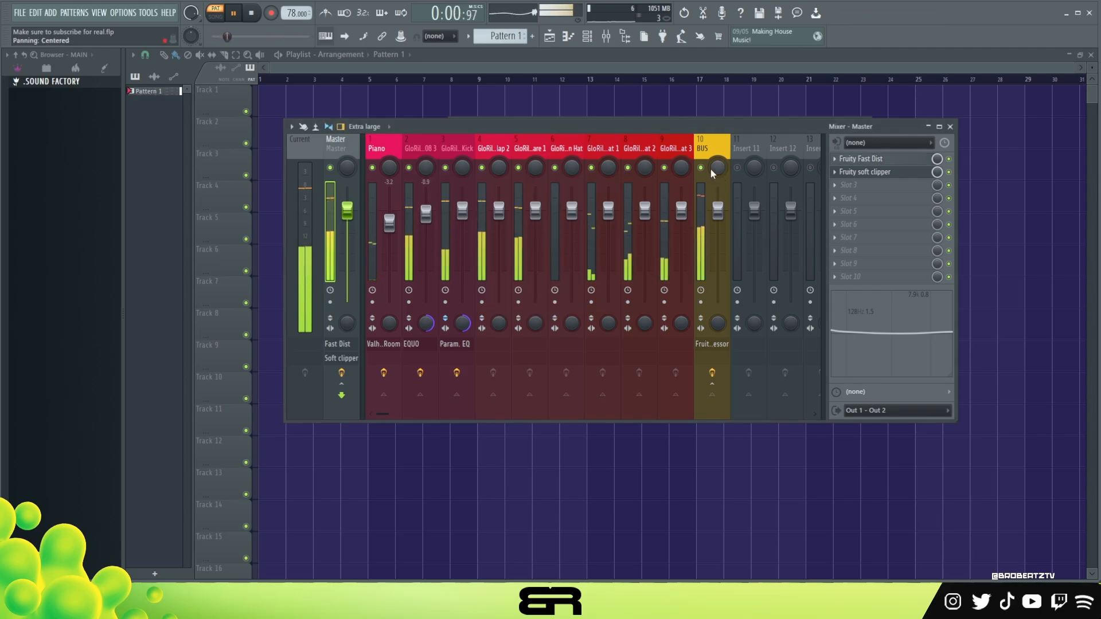
pyautogui.press('space')
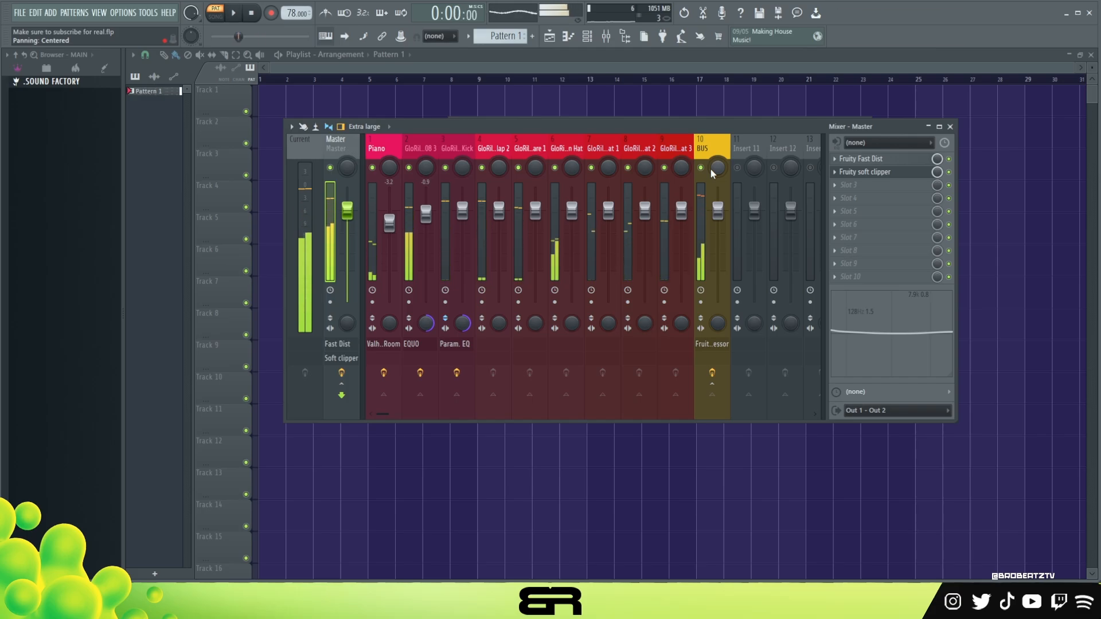